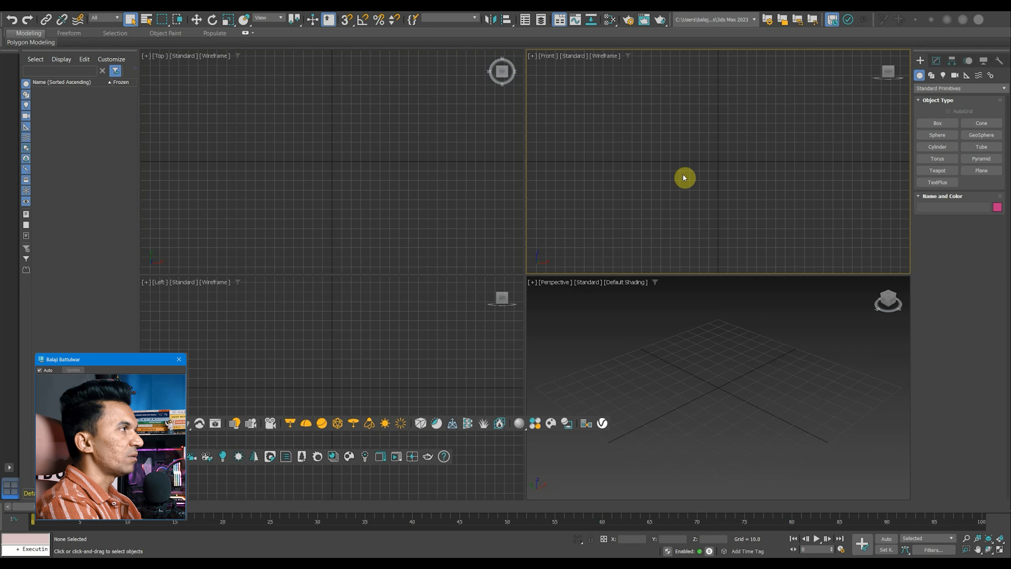
# Hide the Scene Explorer and the Viewport Layout Tabs from the interface.
pyautogui.click(474, 175)
pyautogui.click(105, 59)
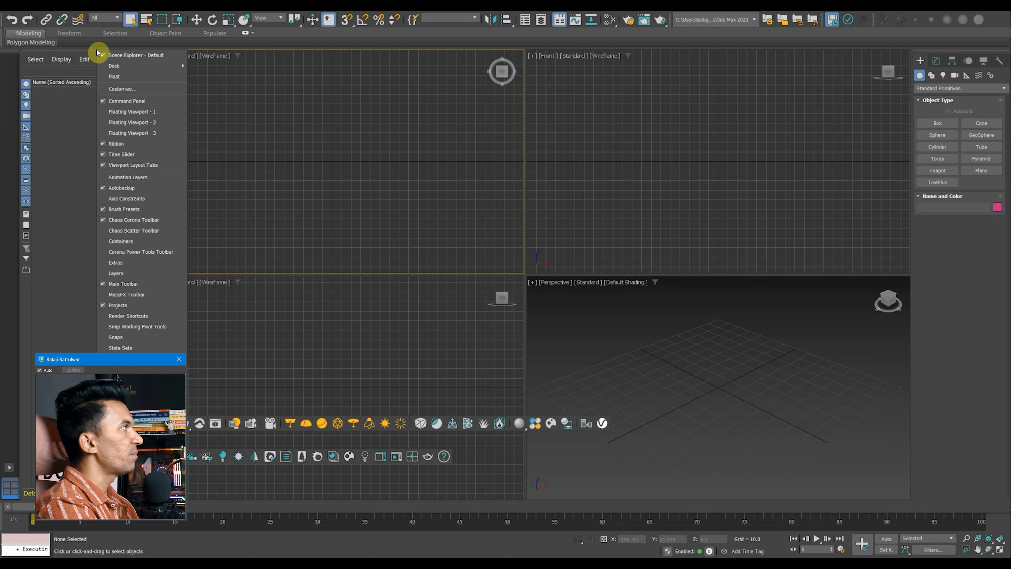
pyautogui.click(112, 55)
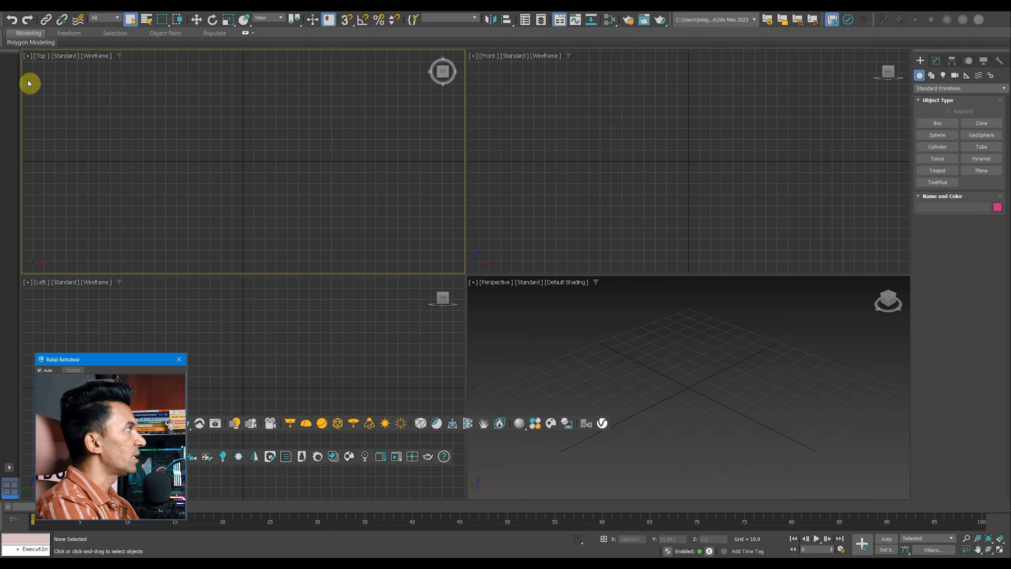
pyautogui.click(11, 55)
pyautogui.click(24, 57)
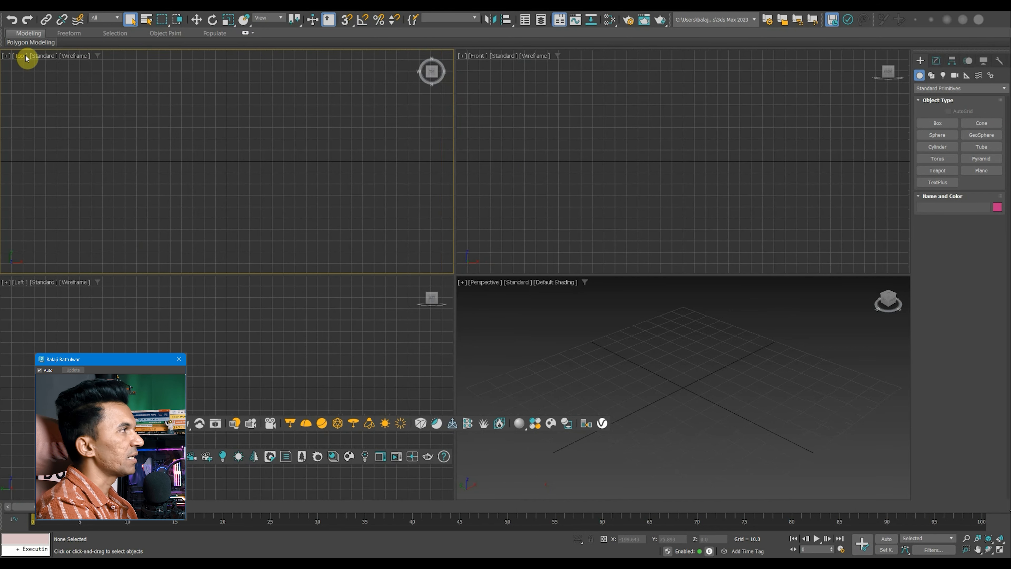
# Turn off the ViewCube display through the Viewport Configuration and apply the change.
pyautogui.rightClick(430, 72)
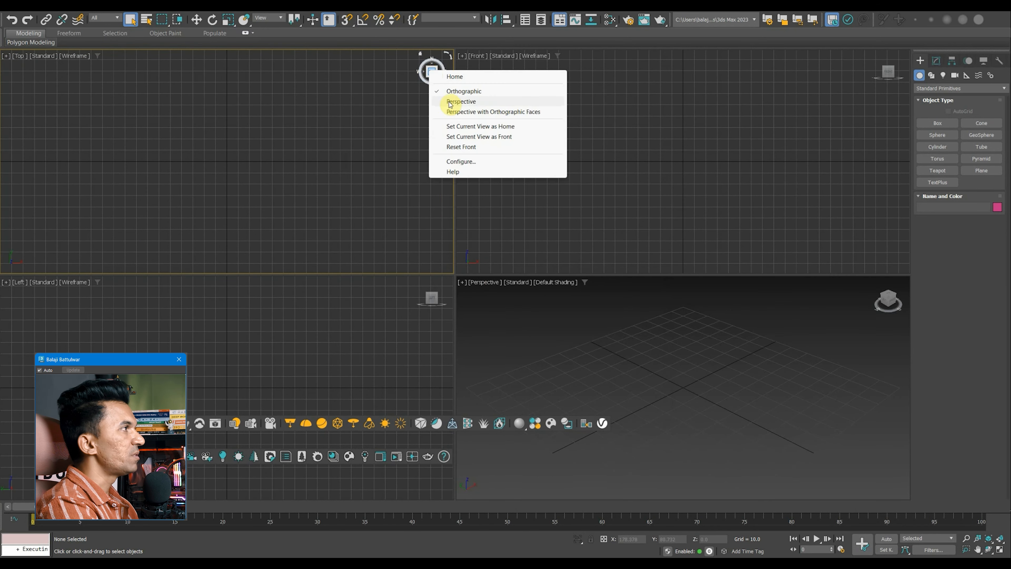
pyautogui.click(460, 161)
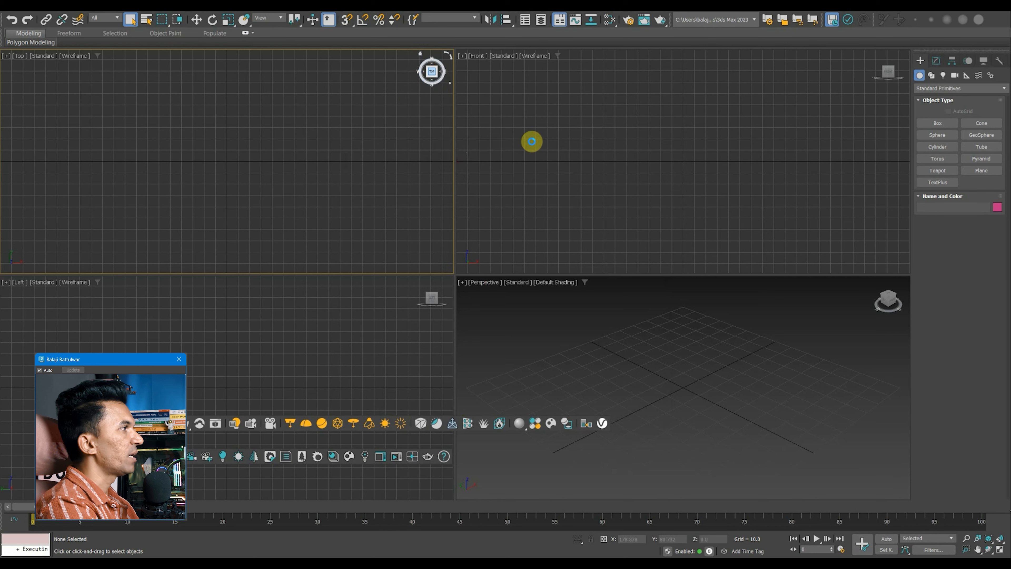
pyautogui.click(488, 184)
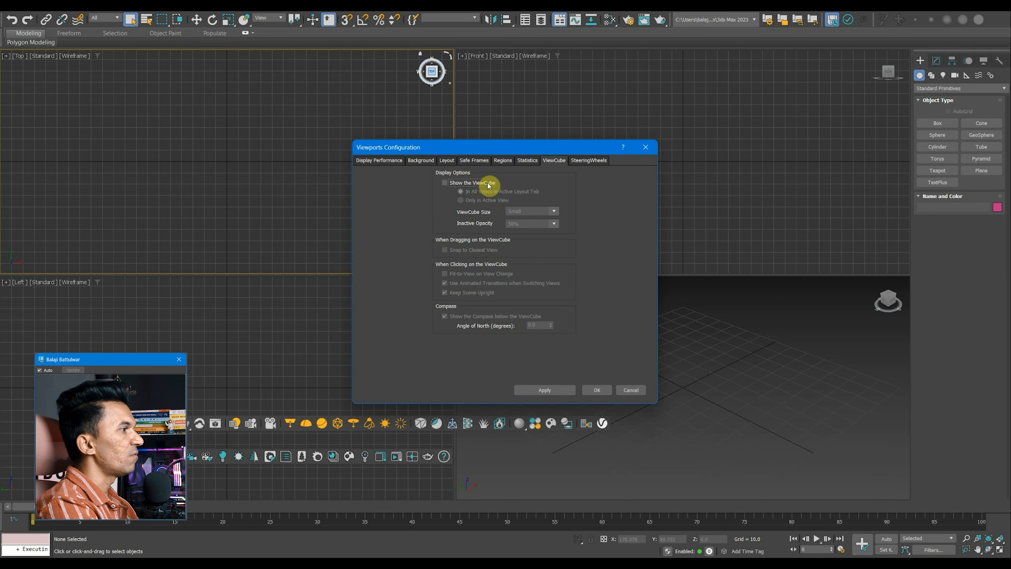
pyautogui.click(545, 389)
pyautogui.click(597, 389)
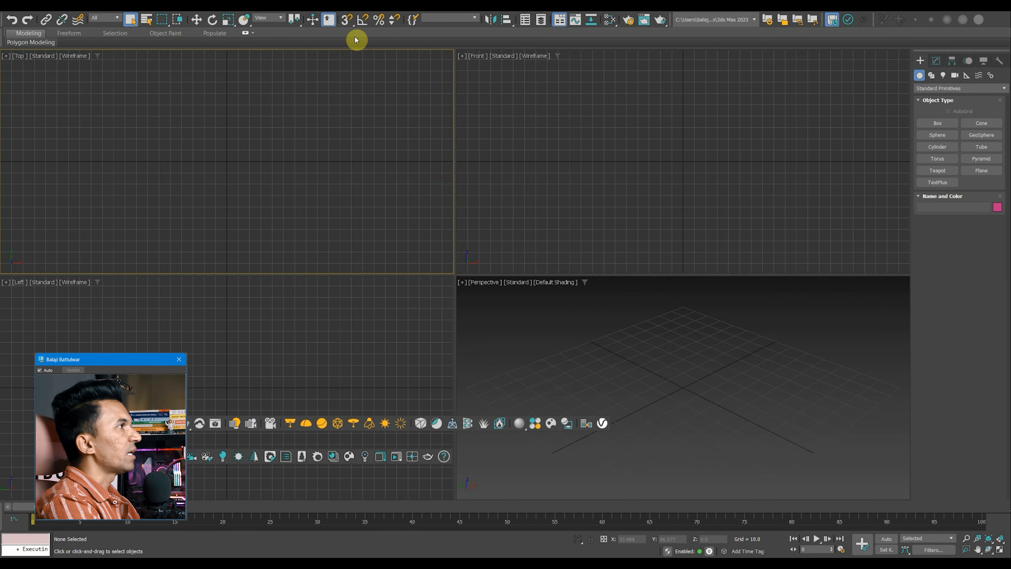
# Hide the Ribbon and the Time Slider, and collapse the MAXScript Mini Listener.
pyautogui.rightClick(706, 12)
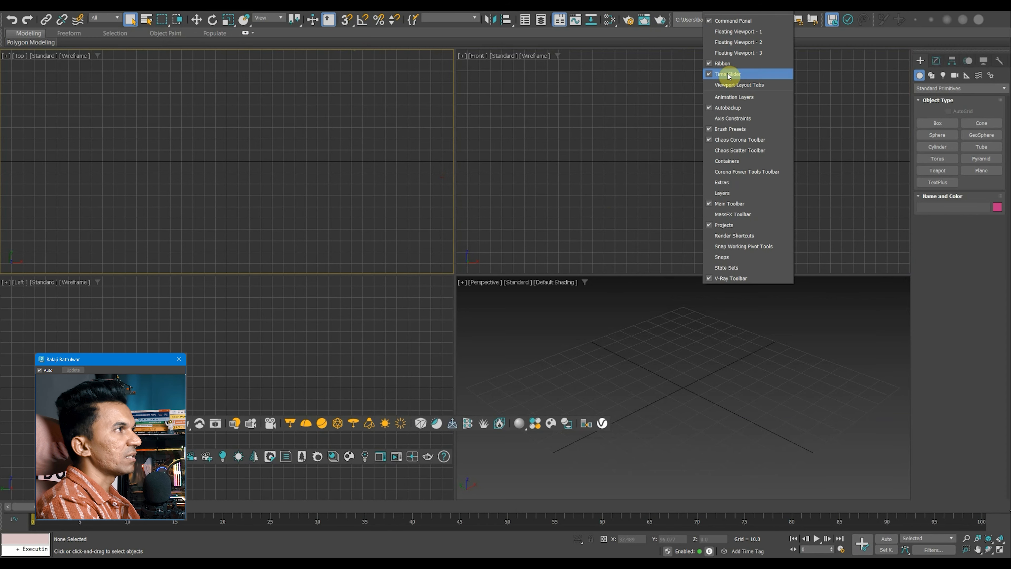
pyautogui.click(724, 65)
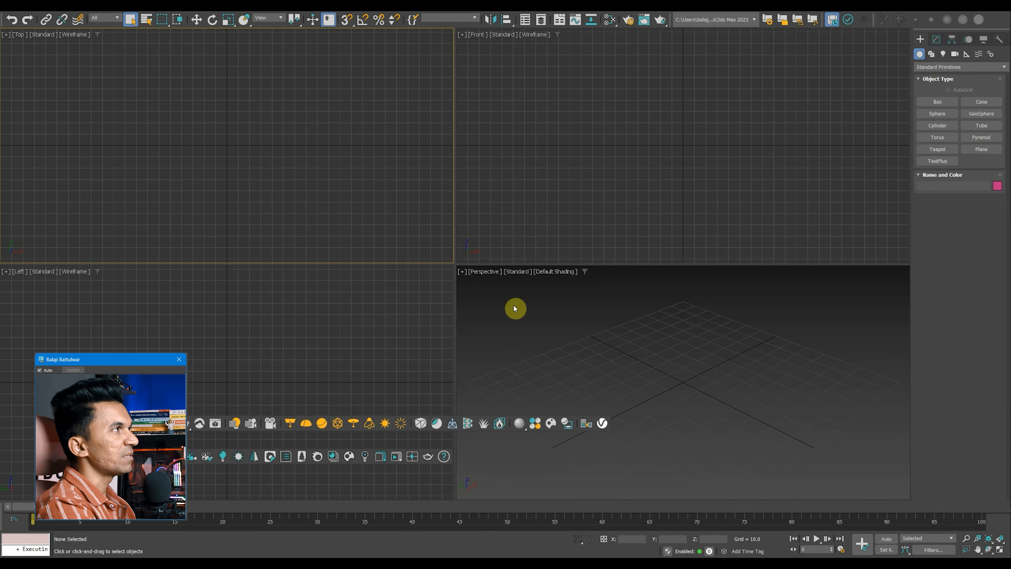
pyautogui.rightClick(535, 14)
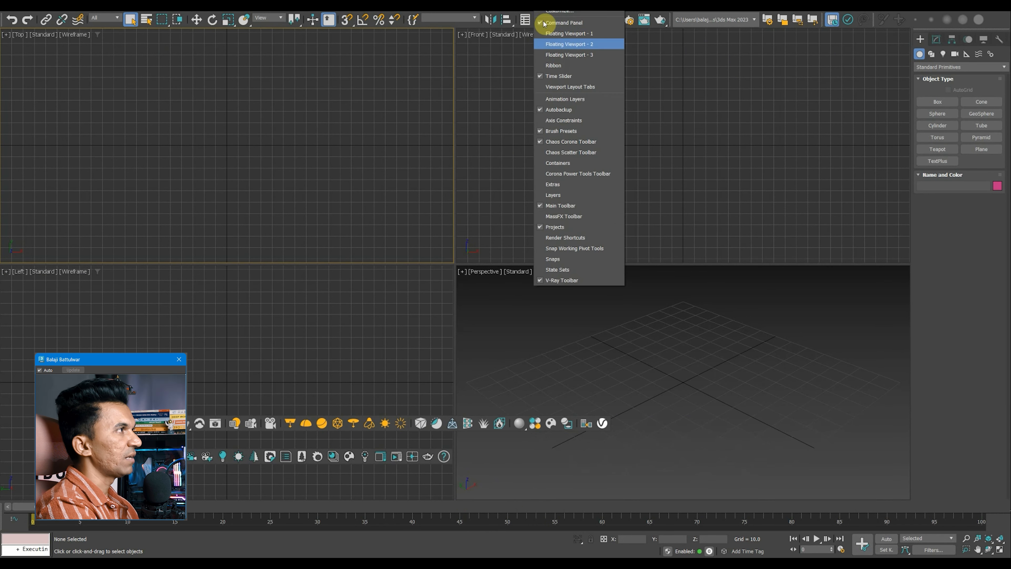
pyautogui.click(551, 77)
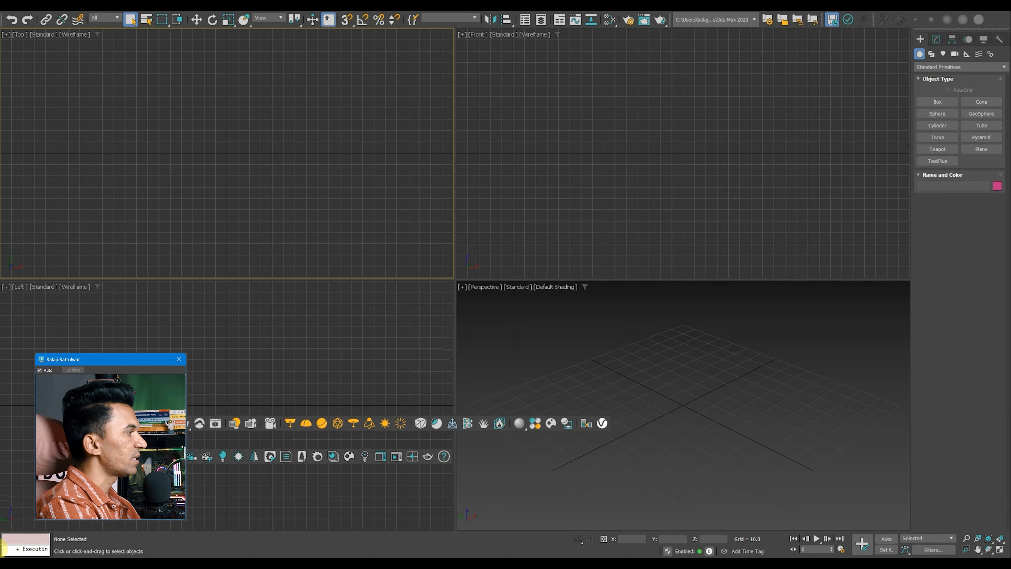
pyautogui.moveTo(51, 545); pyautogui.dragTo(2, 544)
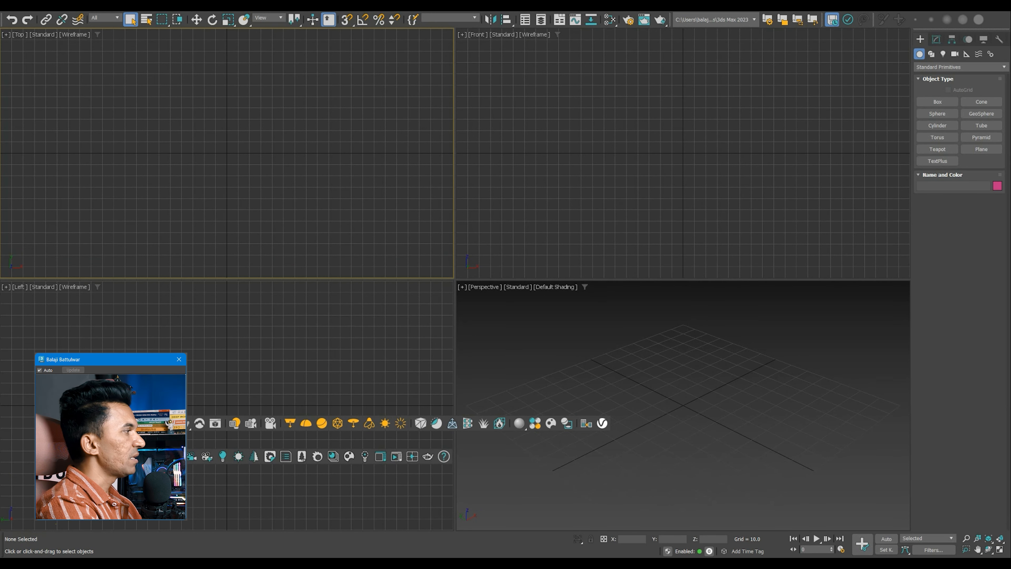
# Dock the floating V-Ray toolbar in the status bar area and the Chaos Corona toolbar beside the main toolbar.
pyautogui.moveTo(174, 425); pyautogui.dragTo(147, 545)
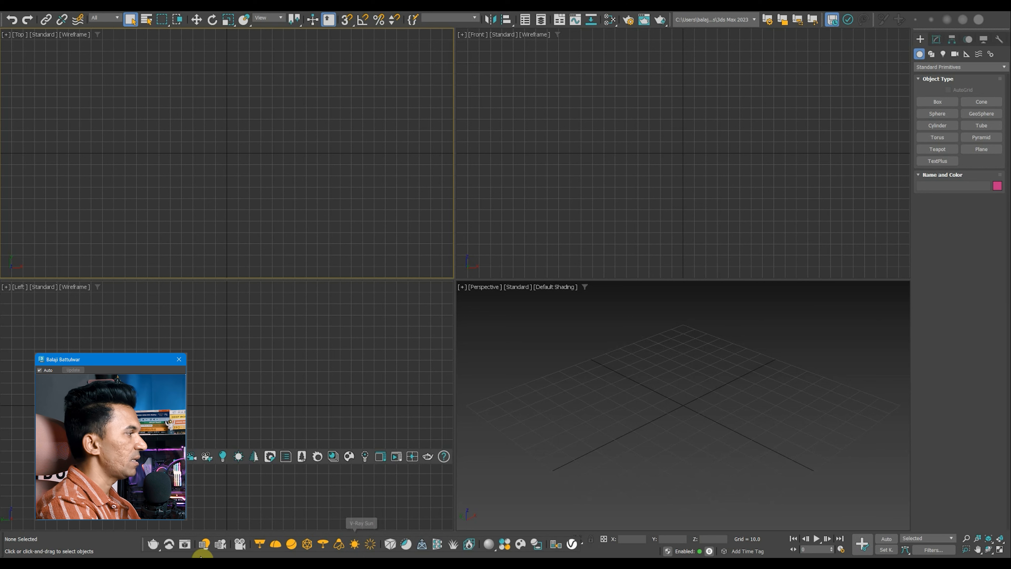
pyautogui.moveTo(146, 544); pyautogui.dragTo(124, 541)
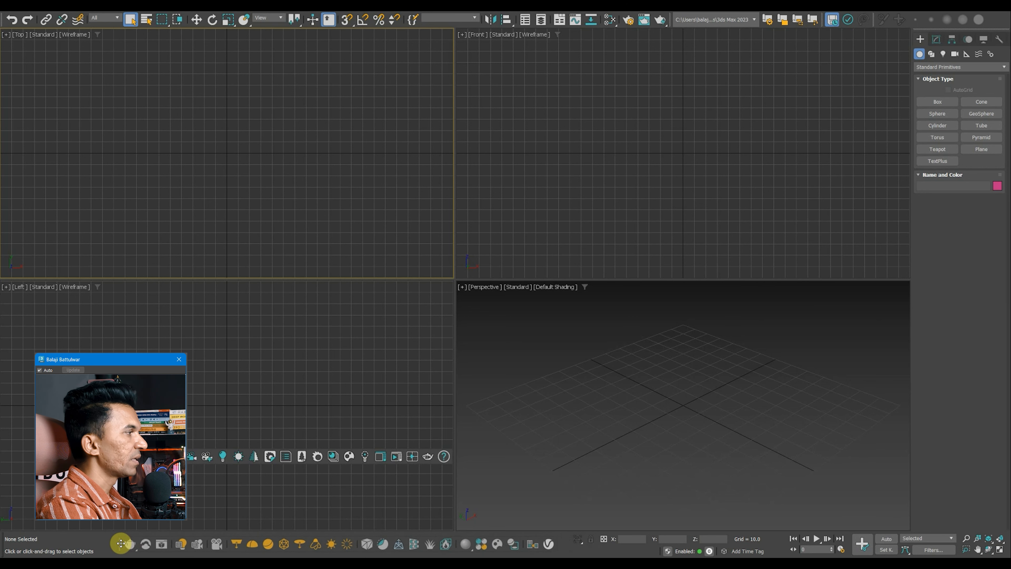
pyautogui.moveTo(170, 466); pyautogui.dragTo(836, 21)
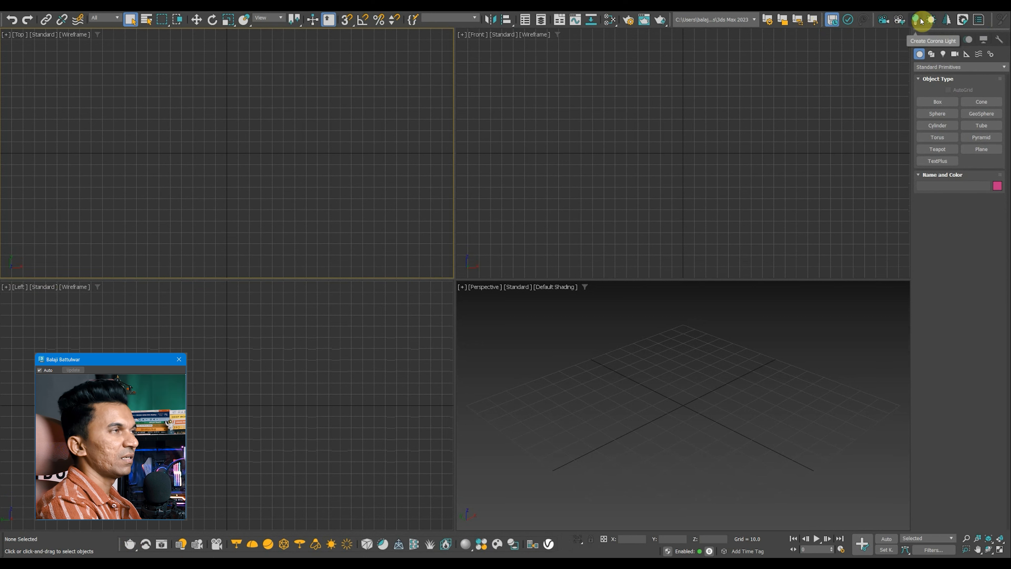
# Hide the Brush Presets, Projects and Autobackup toolbars.
pyautogui.rightClick(992, 22)
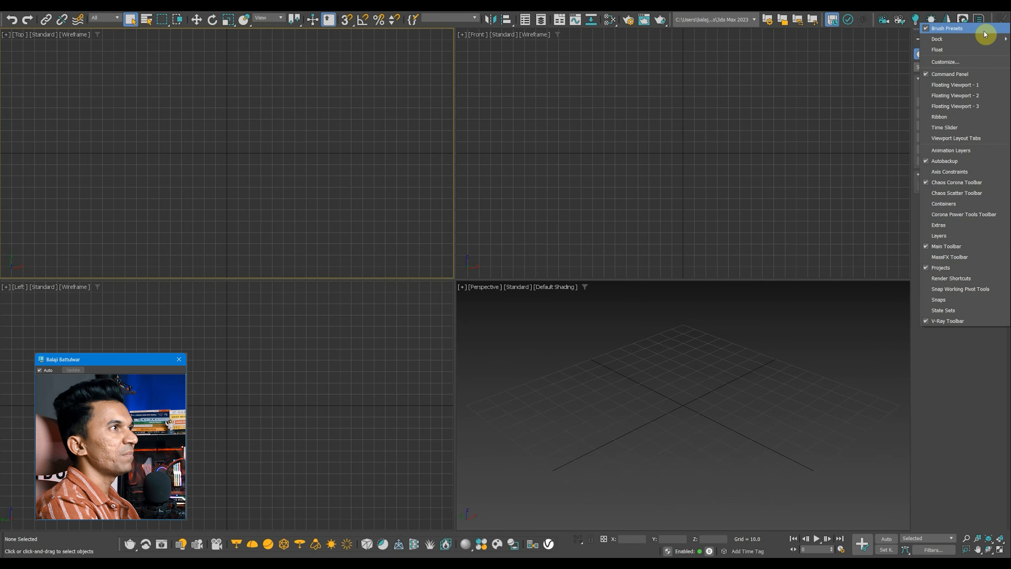
pyautogui.click(986, 30)
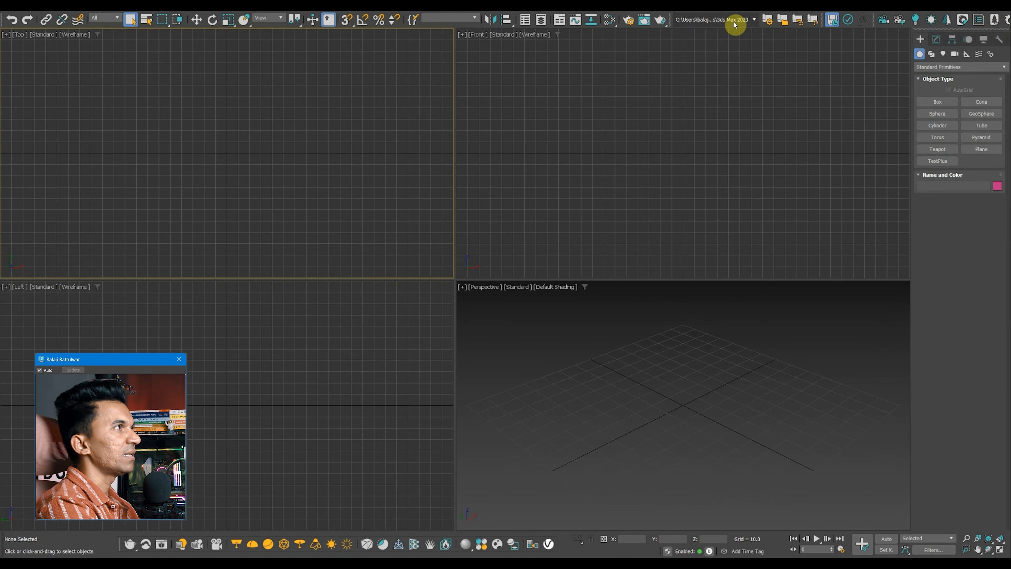
pyautogui.rightClick(669, 17)
pyautogui.click(679, 31)
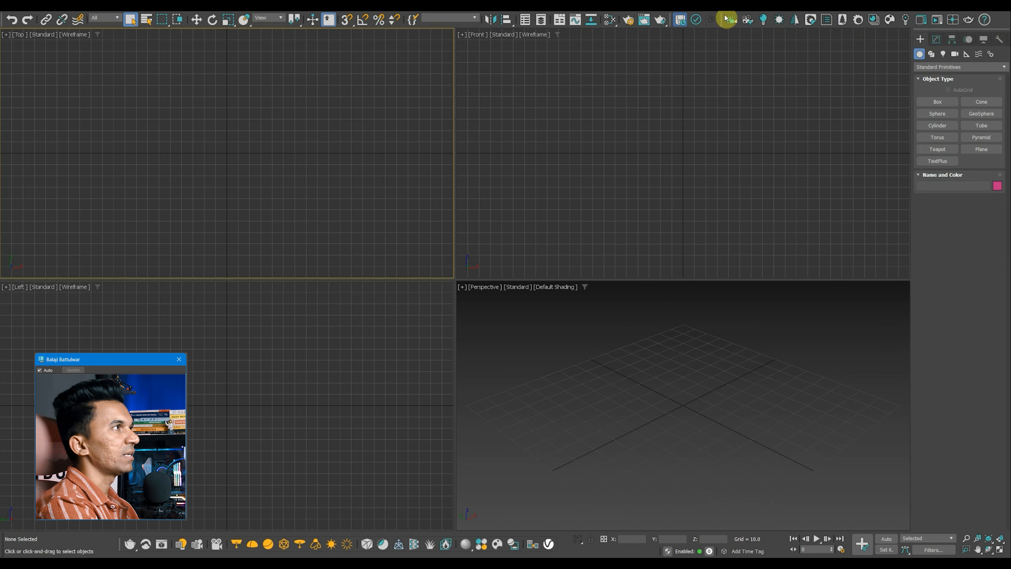
pyautogui.rightClick(677, 23)
pyautogui.click(736, 24)
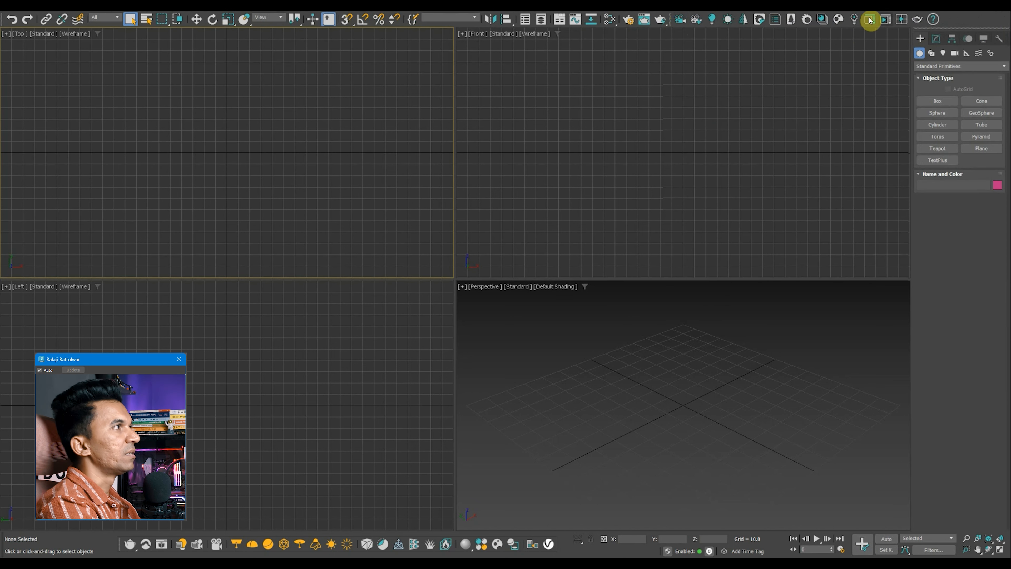
pyautogui.click(618, 203)
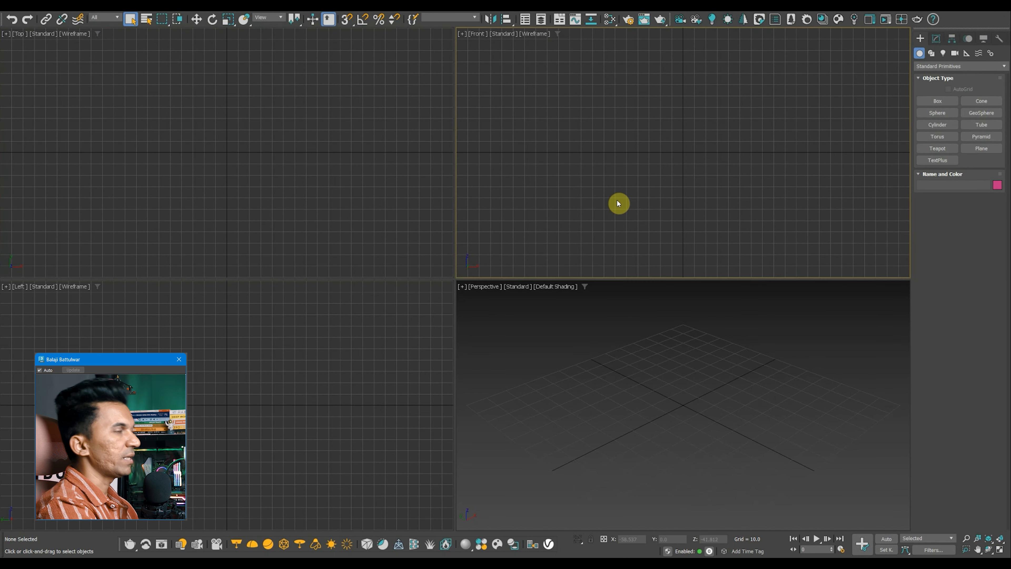
pyautogui.click(617, 189)
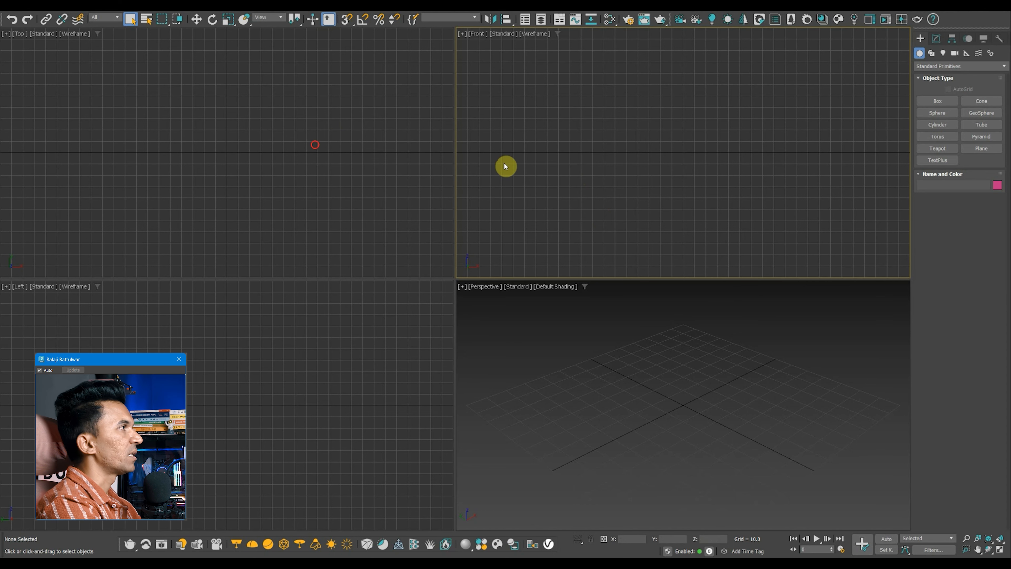
pyautogui.click(350, 63)
pyautogui.click(335, 9)
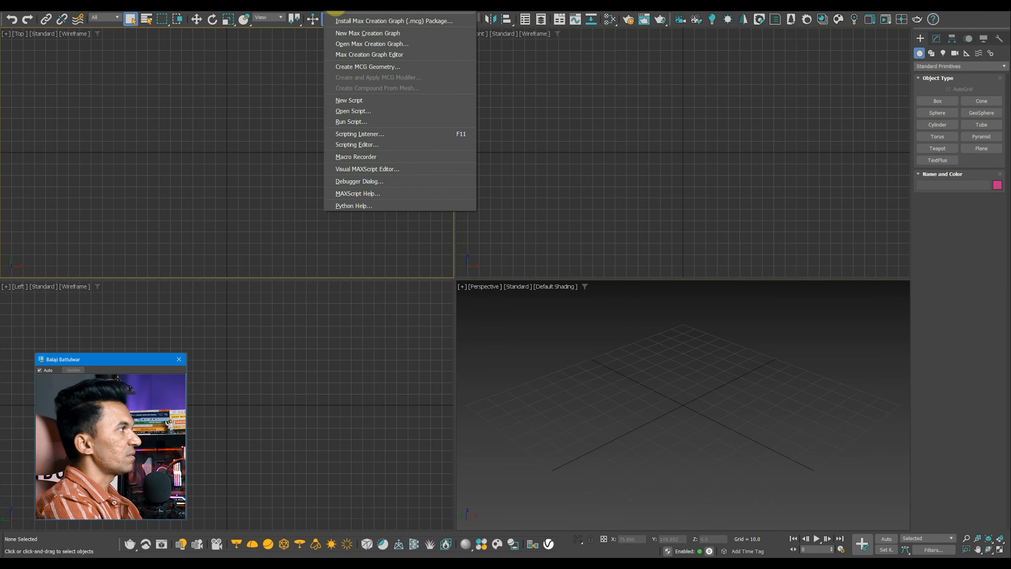
pyautogui.click(612, 180)
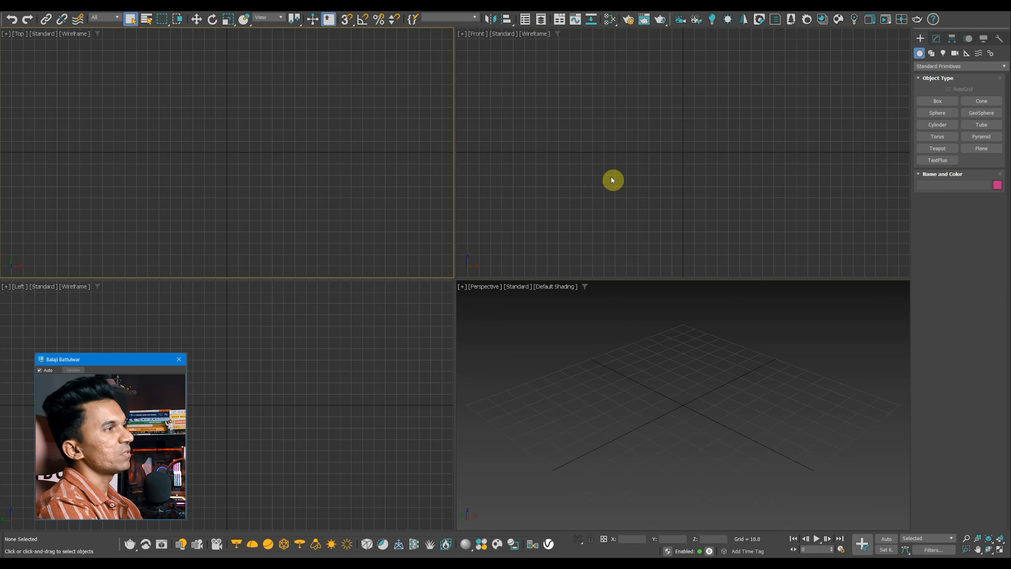
# Set the display unit scale to US Standard with Decimal Feet in the Units Setup.
pyautogui.click(312, 9)
pyautogui.moveTo(333, 9)
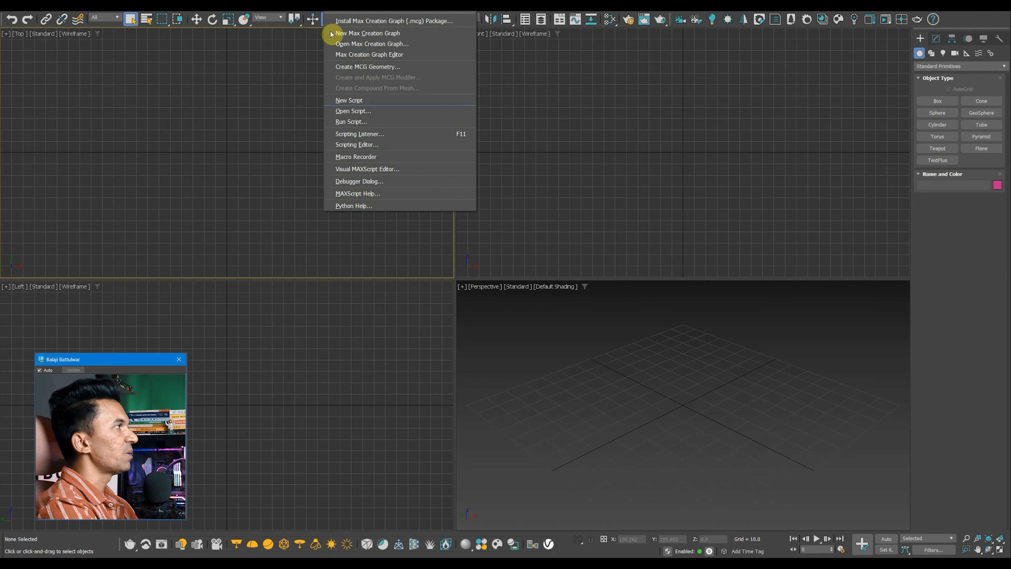
pyautogui.click(312, 160)
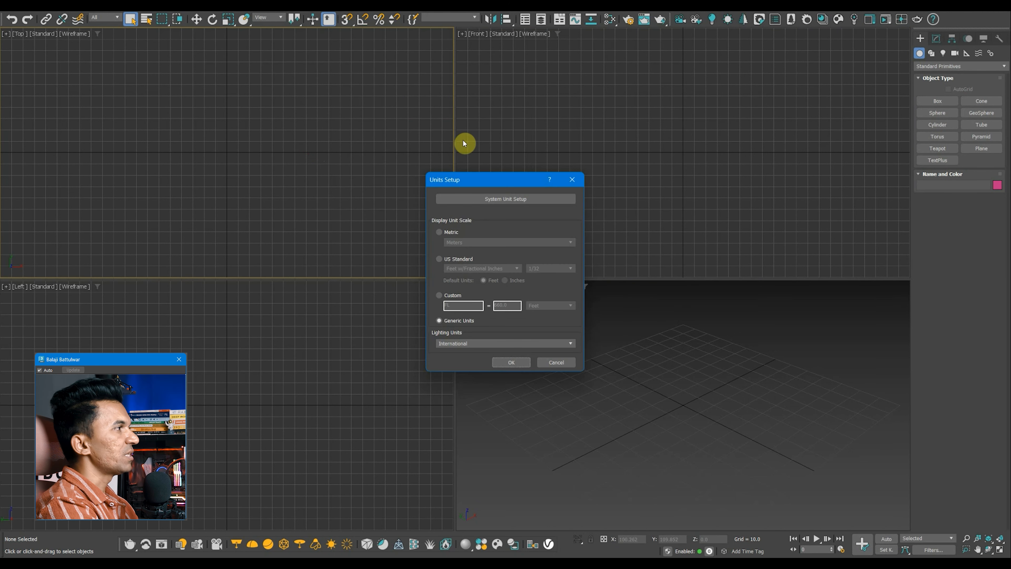
pyautogui.click(457, 232)
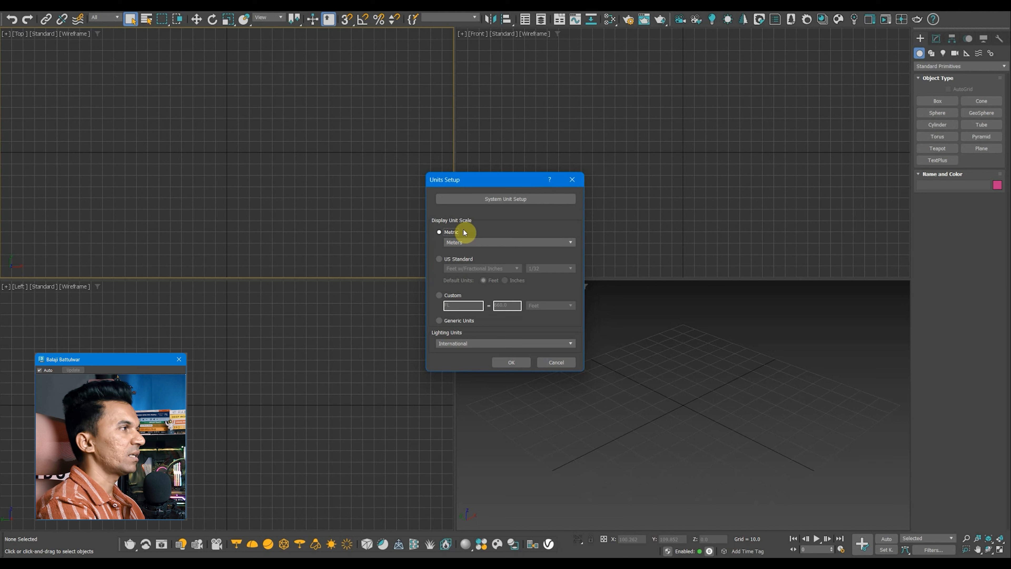
pyautogui.click(463, 265)
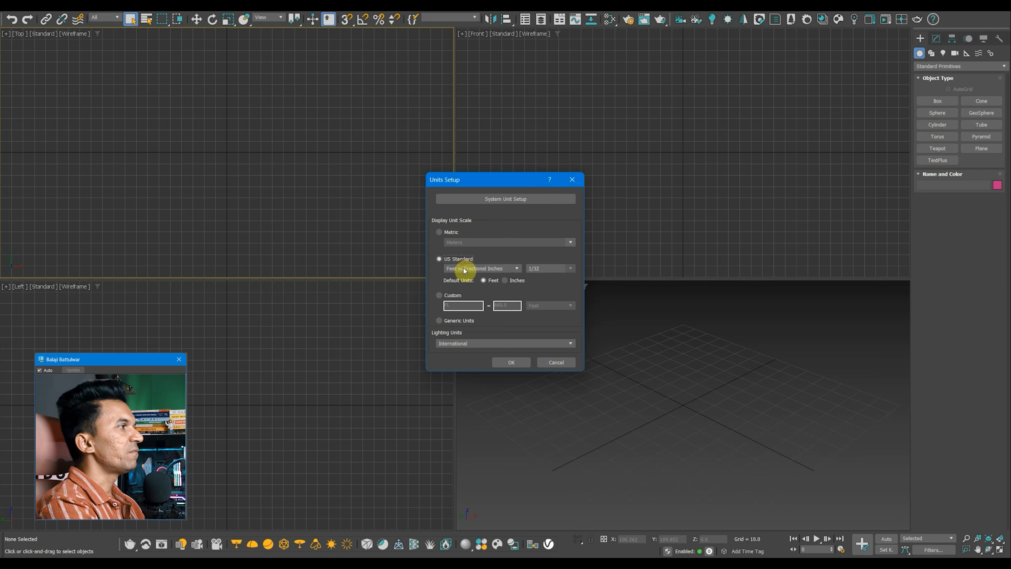
pyautogui.click(464, 269)
pyautogui.click(464, 290)
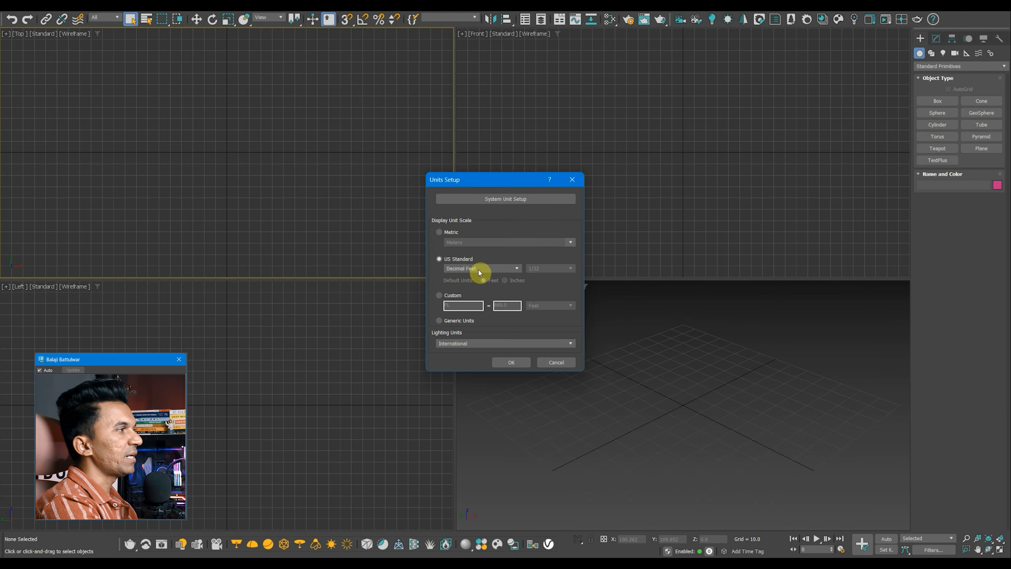
pyautogui.click(512, 362)
# Create a box in the Perspective viewport, about 0.2' long, 5.5' wide and 1.8' high.
pyautogui.click(554, 359)
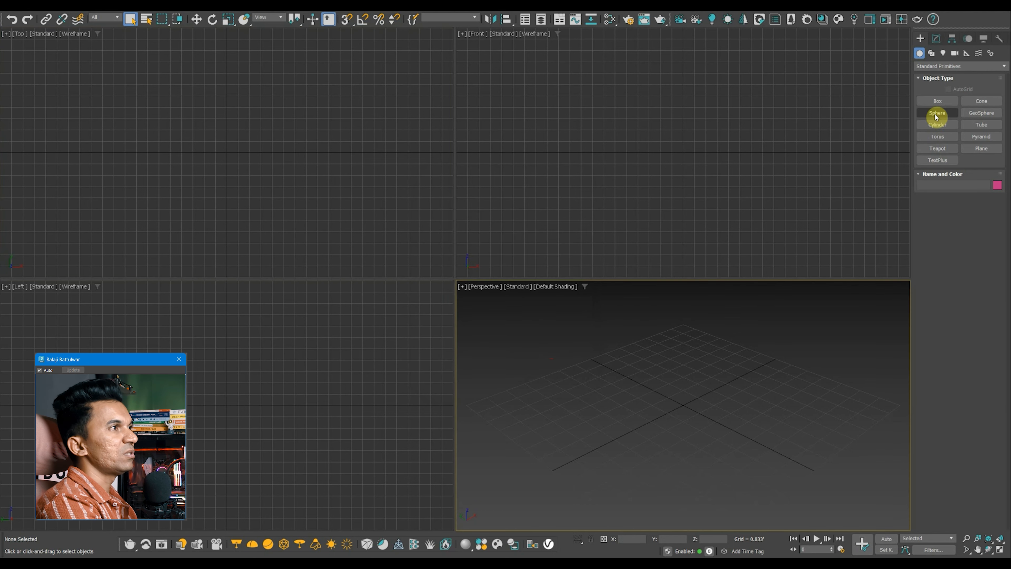
pyautogui.click(938, 101)
pyautogui.moveTo(758, 371); pyautogui.dragTo(666, 422)
pyautogui.click(668, 369)
pyautogui.moveTo(669, 368); pyautogui.dragTo(640, 389, button='middle')
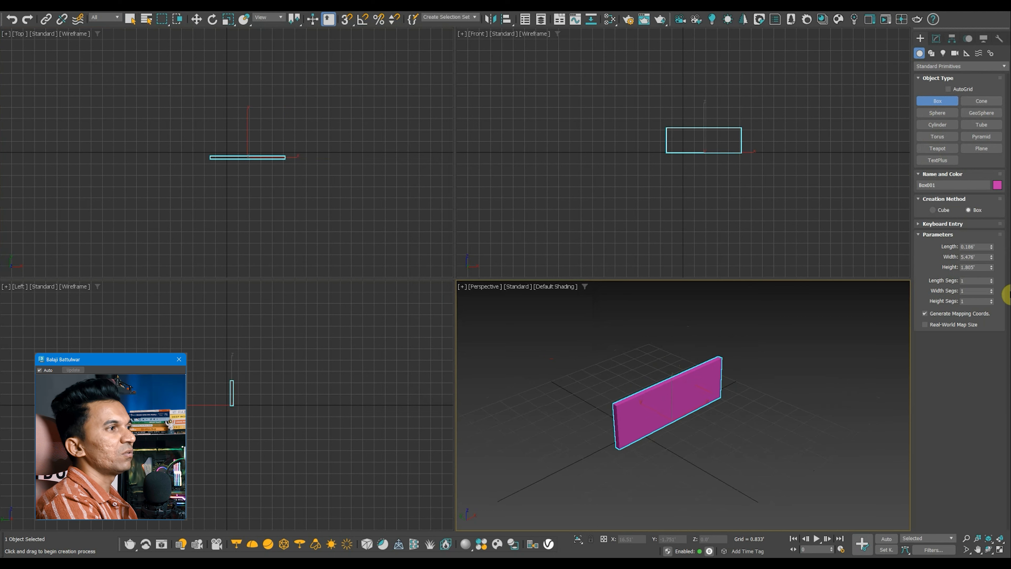
# Set the box's height to 1' and its width to 5'.
pyautogui.doubleClick(981, 268)
pyautogui.write('1')
pyautogui.press('Return')
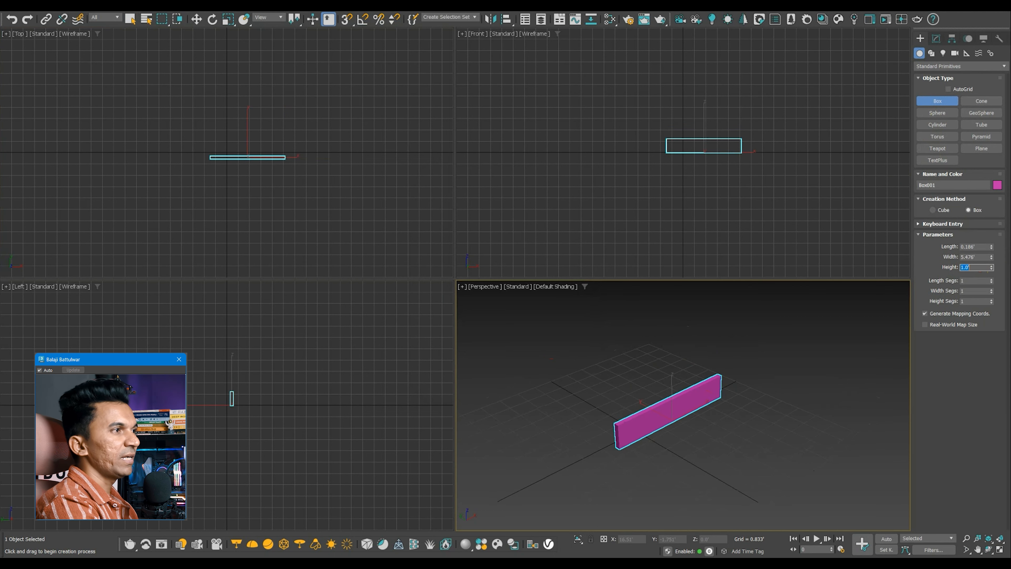
pyautogui.doubleClick(979, 257)
pyautogui.write('5')
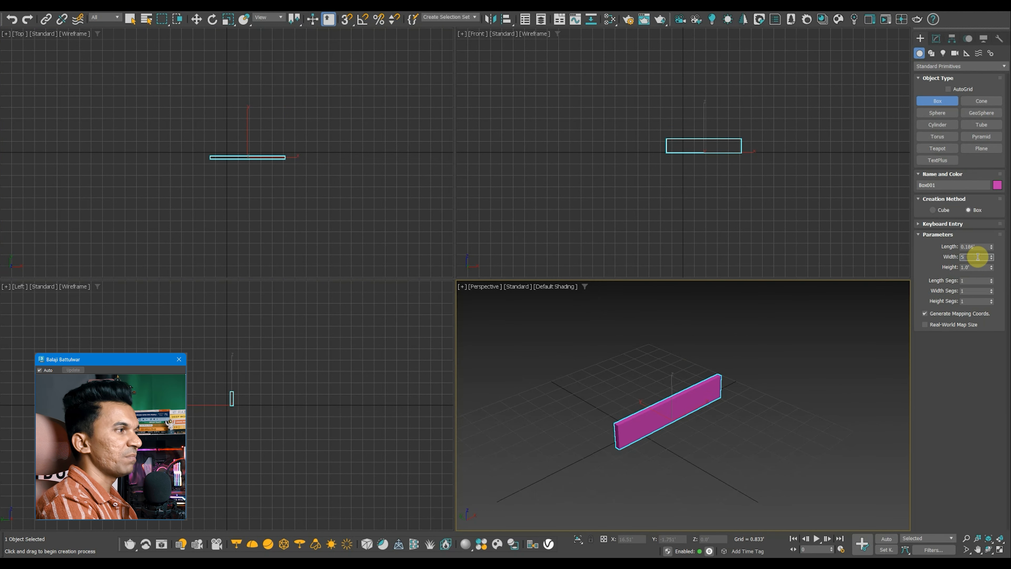
pyautogui.press('Return')
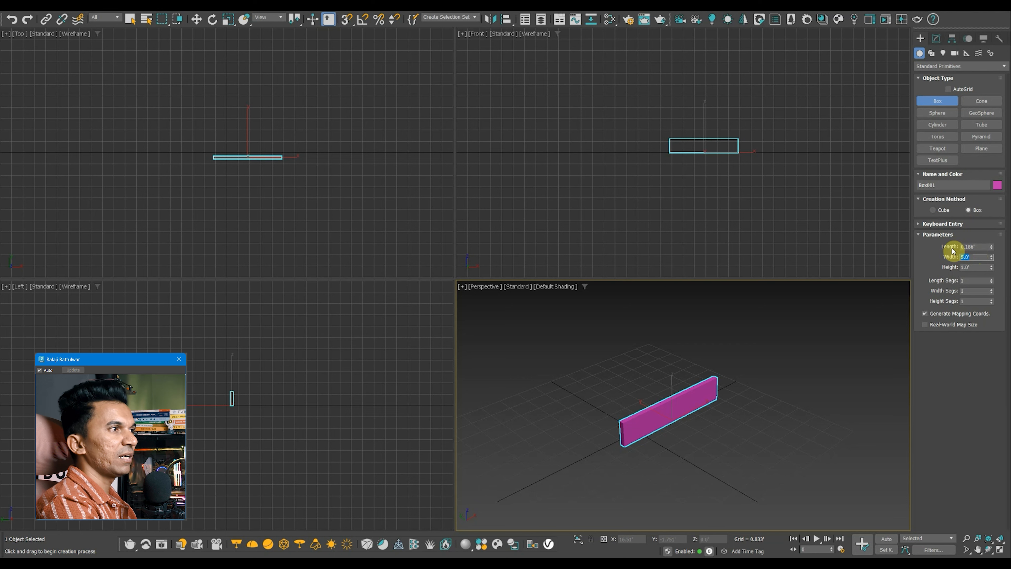
# Try a box length of 0.25', change it to 0.5', re-enter it as 6", and finish creating boxes.
pyautogui.doubleClick(975, 247)
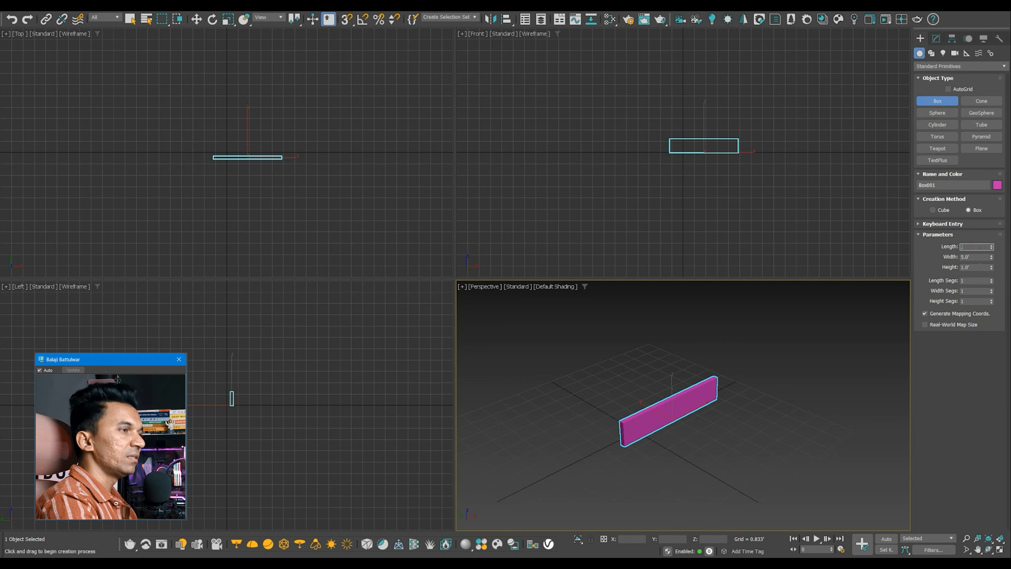
pyautogui.press('Return')
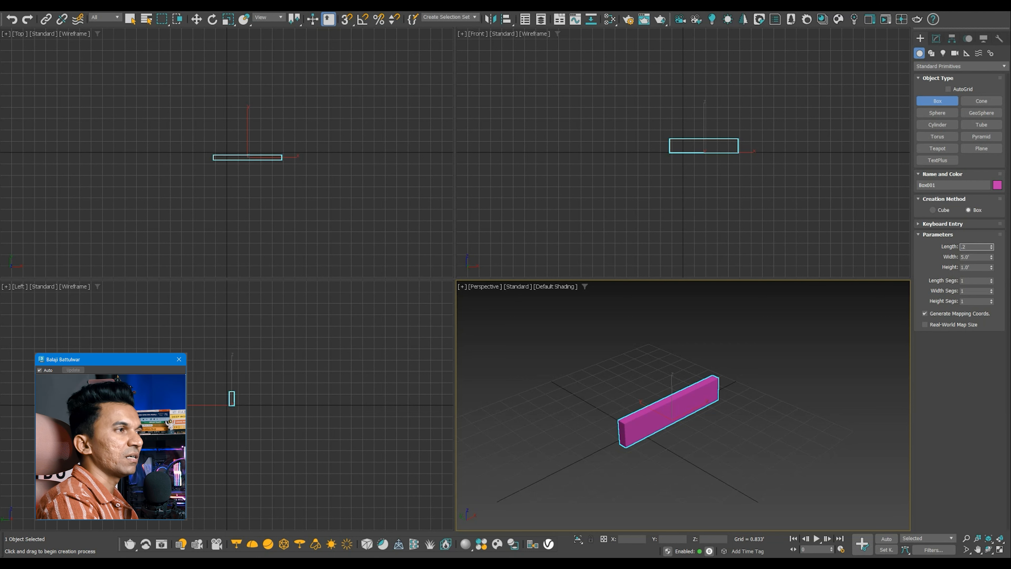
pyautogui.write('.25')
pyautogui.press('Return')
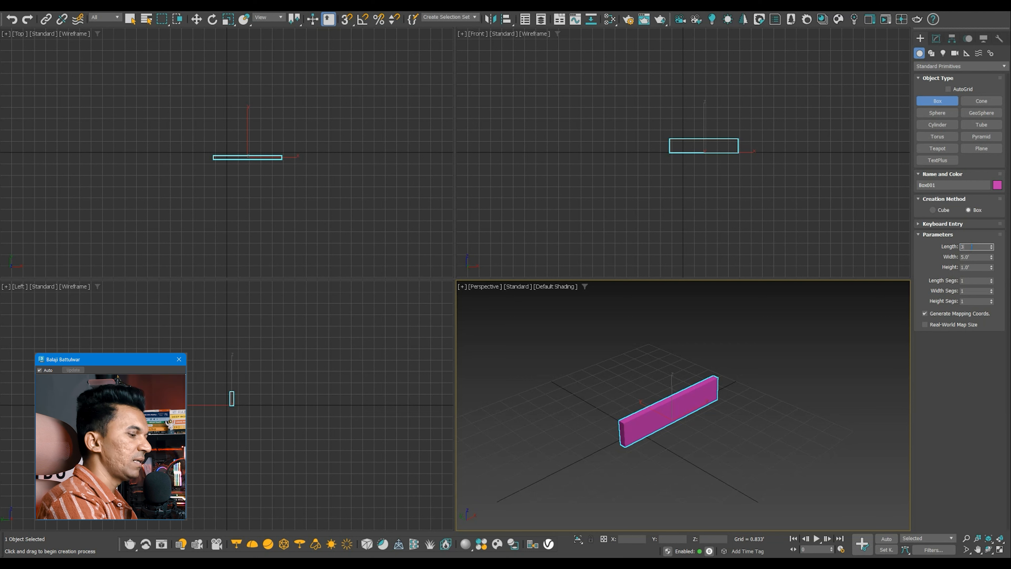
pyautogui.write('.5')
pyautogui.press('Return')
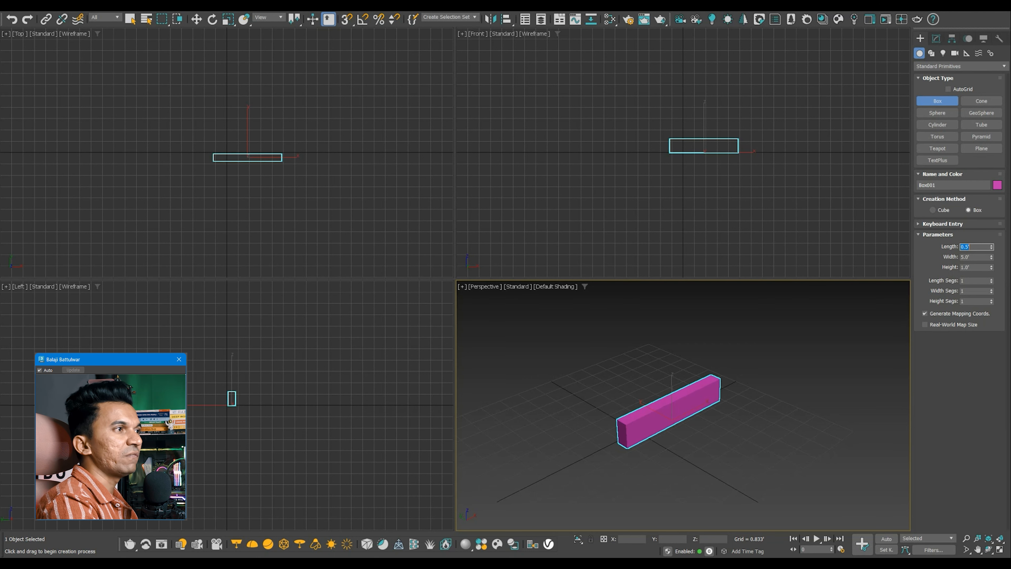
pyautogui.write('6"')
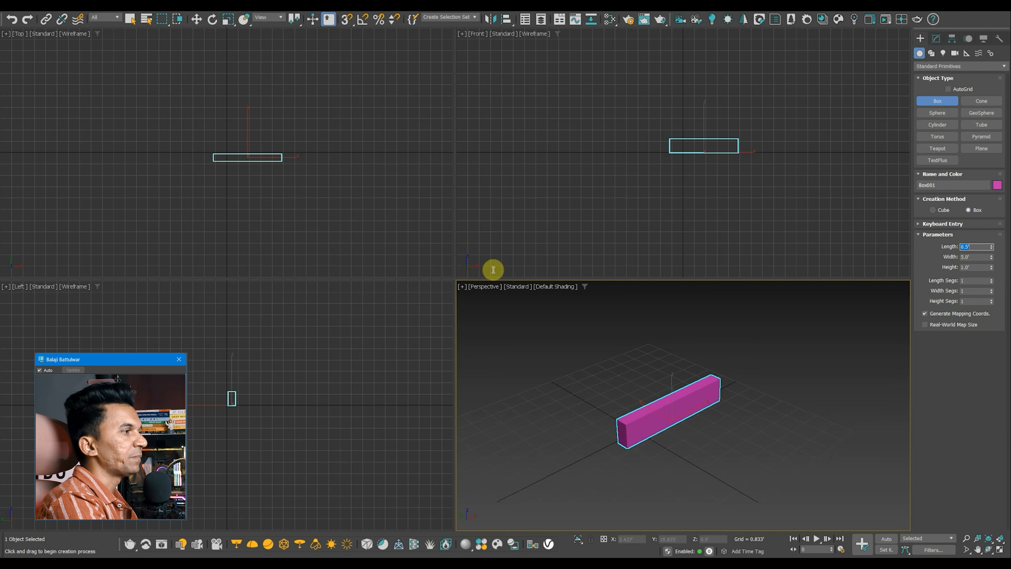
pyautogui.moveTo(555, 337); pyautogui.dragTo(555, 337, button='middle')
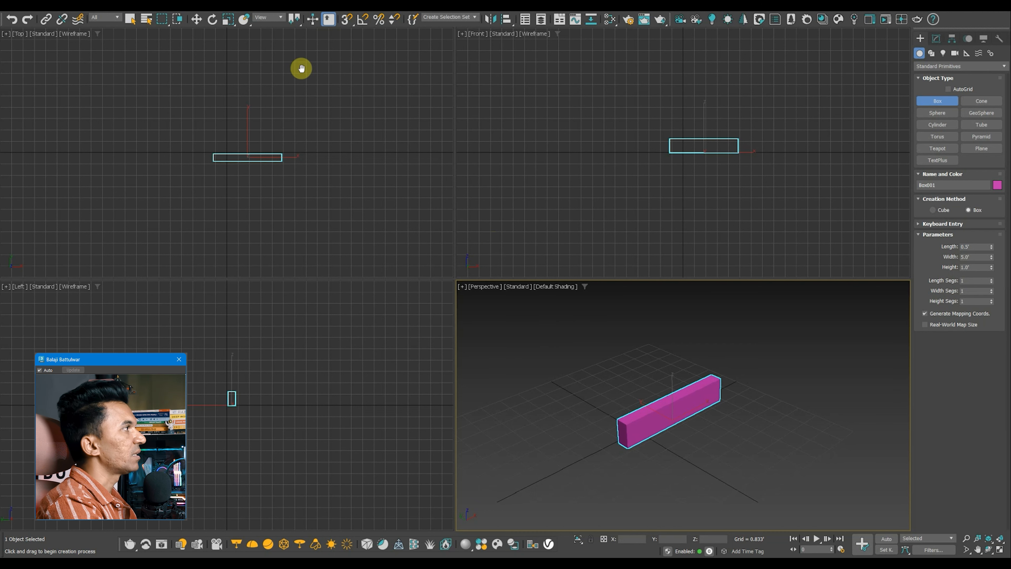
pyautogui.rightClick(325, 136)
pyautogui.click(311, 15)
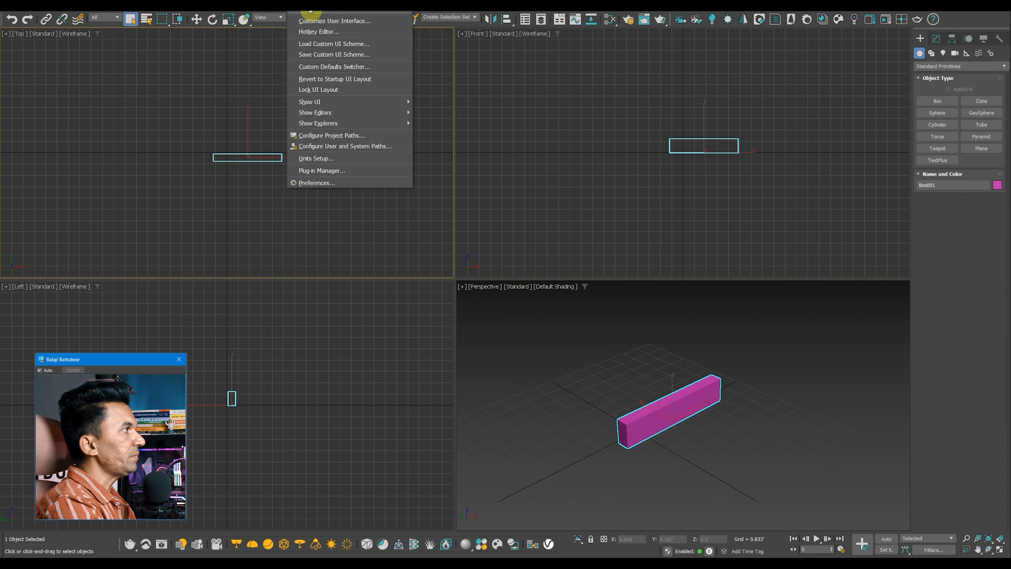
pyautogui.click(621, 169)
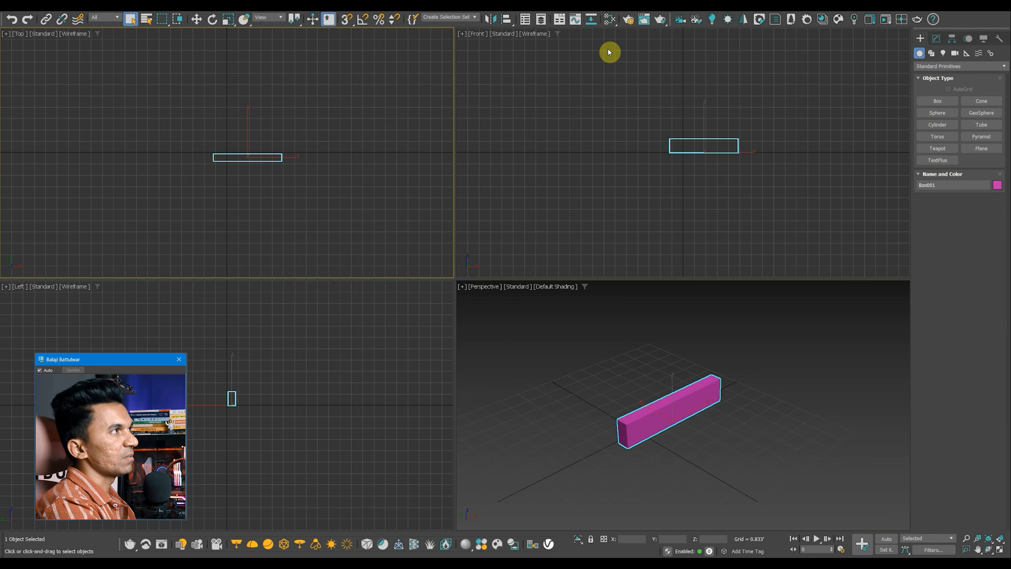
# Open the Compact Material Editor and view the material types offered for the first sample slot.
pyautogui.moveTo(613, 21); pyautogui.dragTo(610, 40)
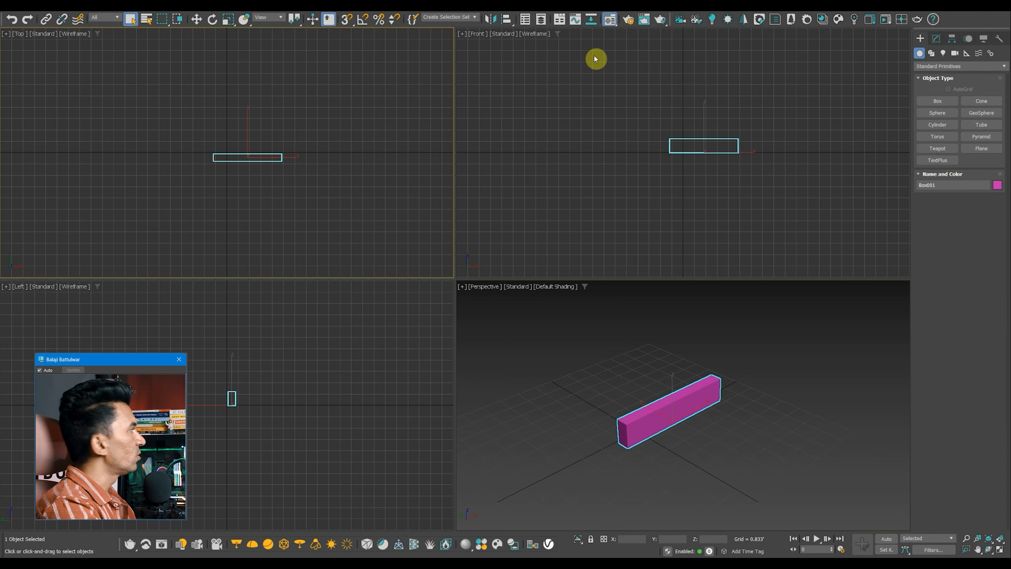
pyautogui.moveTo(354, 140); pyautogui.dragTo(706, 135)
pyautogui.click(782, 282)
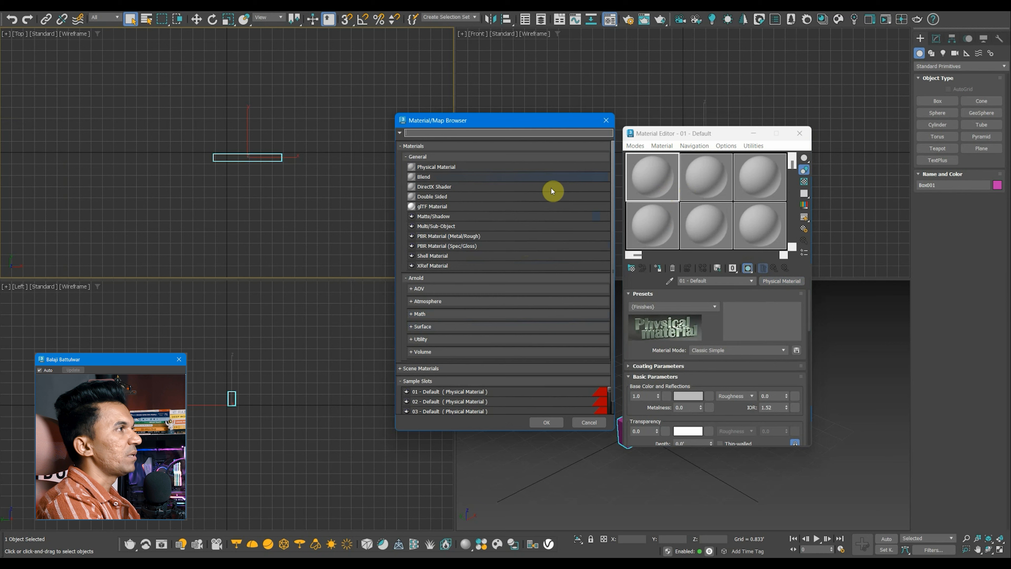
pyautogui.click(603, 123)
# Set the renderer to V-Ray 6 Update 1.2 in the Render Setup and close it.
pyautogui.click(631, 21)
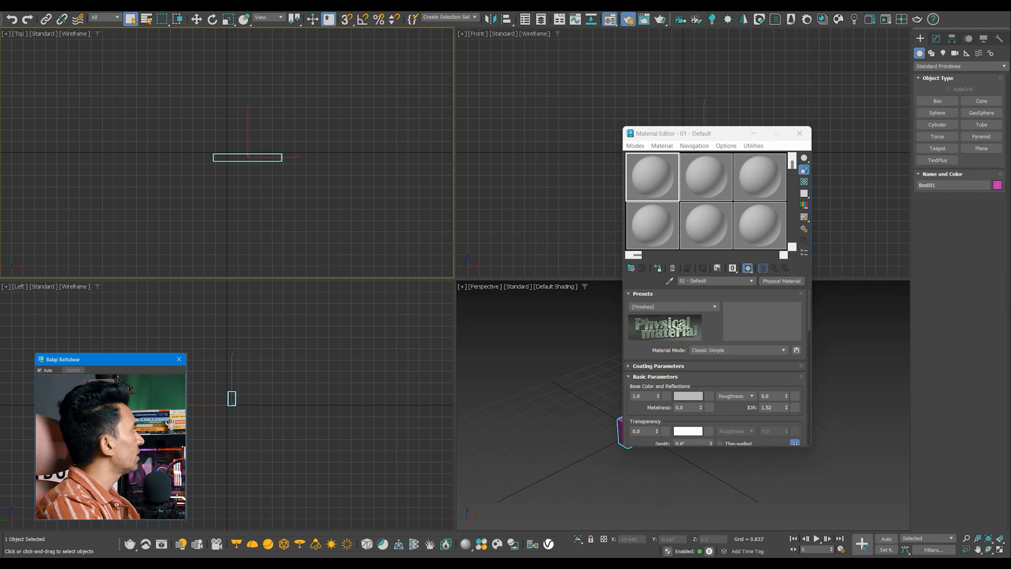
pyautogui.click(409, 112)
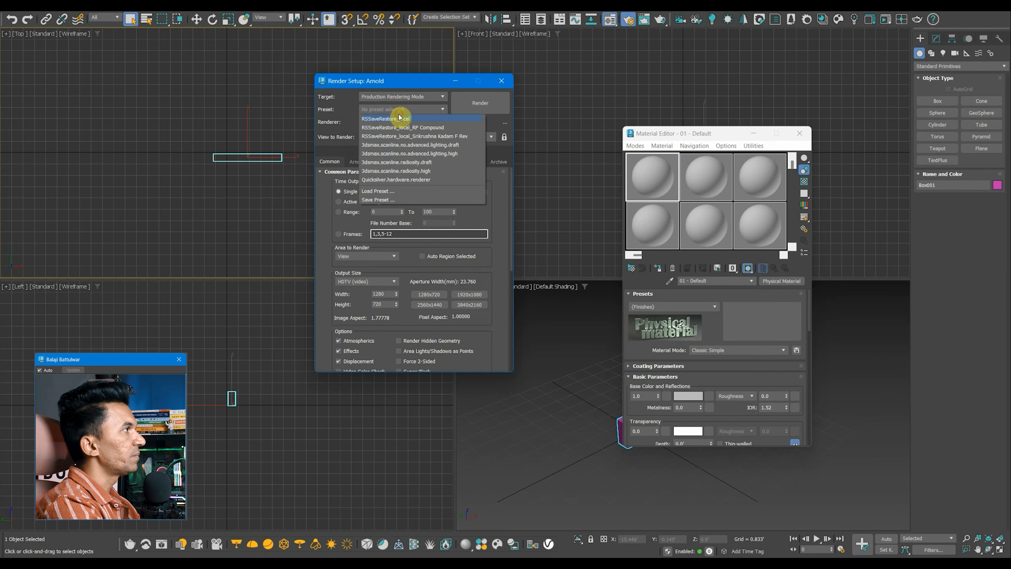
pyautogui.click(340, 92)
pyautogui.click(375, 125)
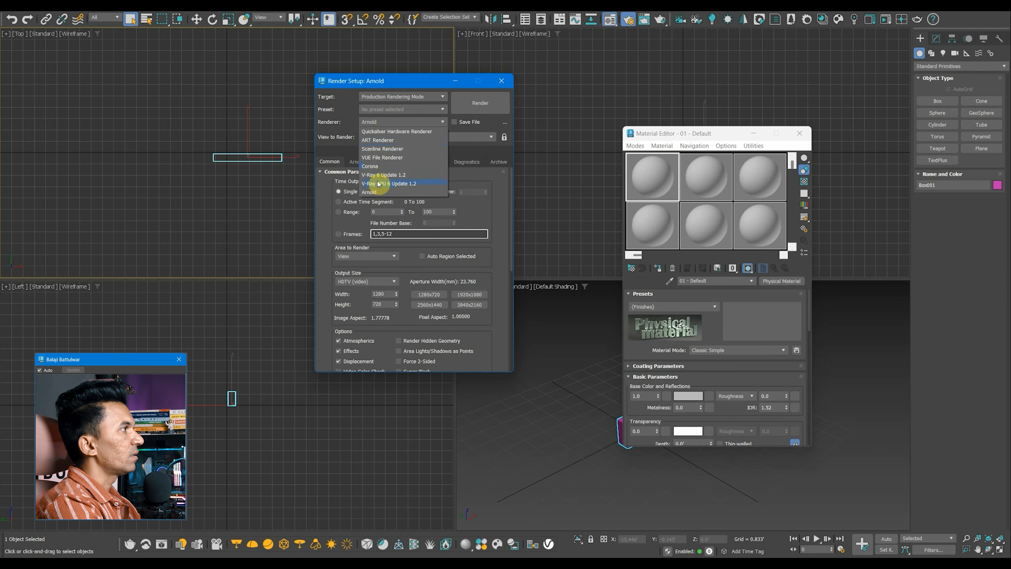
pyautogui.click(378, 181)
pyautogui.click(501, 82)
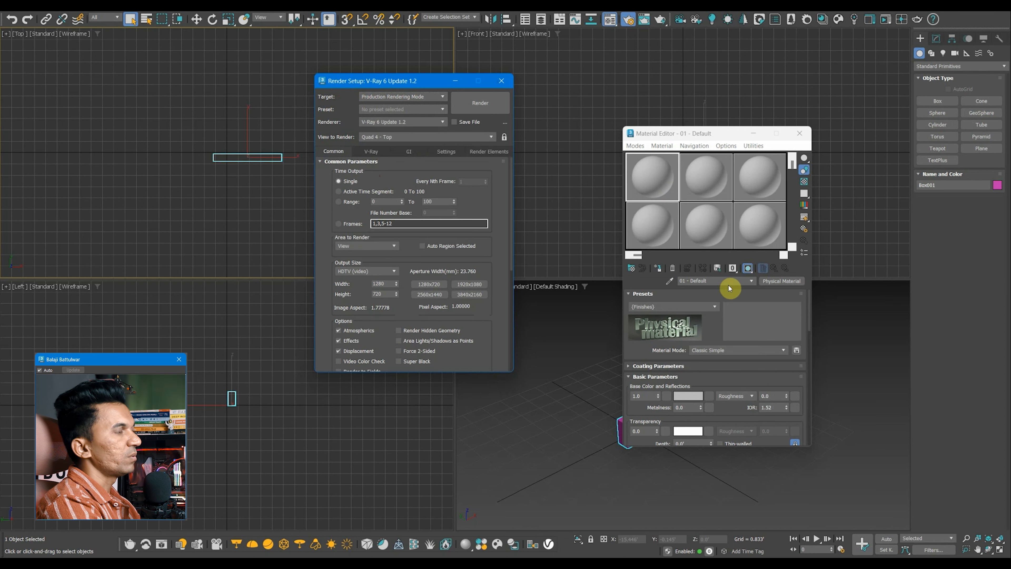
# View the V-Ray material types offered for the first sample slot, and close the material windows.
pyautogui.click(775, 284)
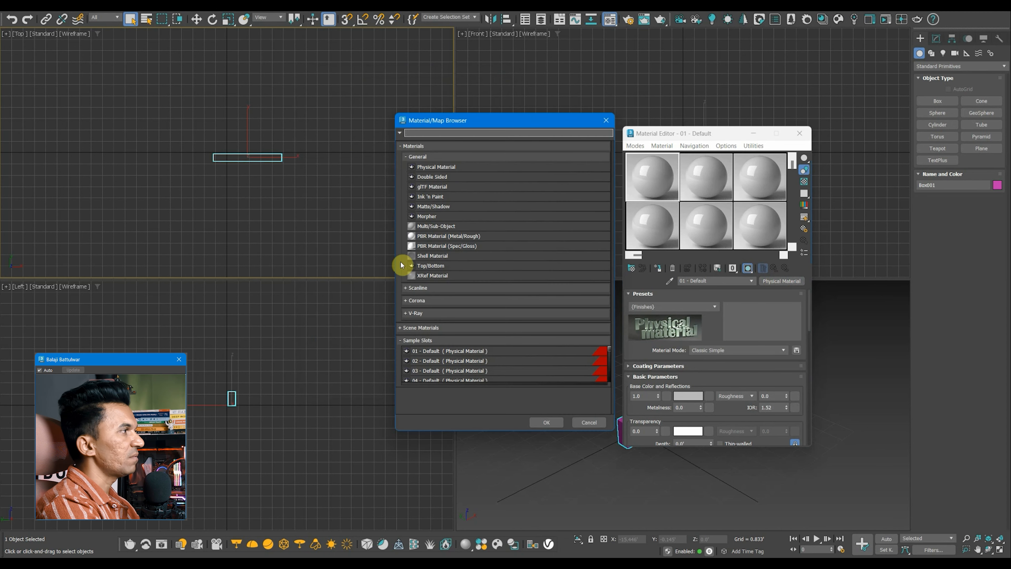
pyautogui.click(413, 314)
pyautogui.scroll(-1, 451, 348)
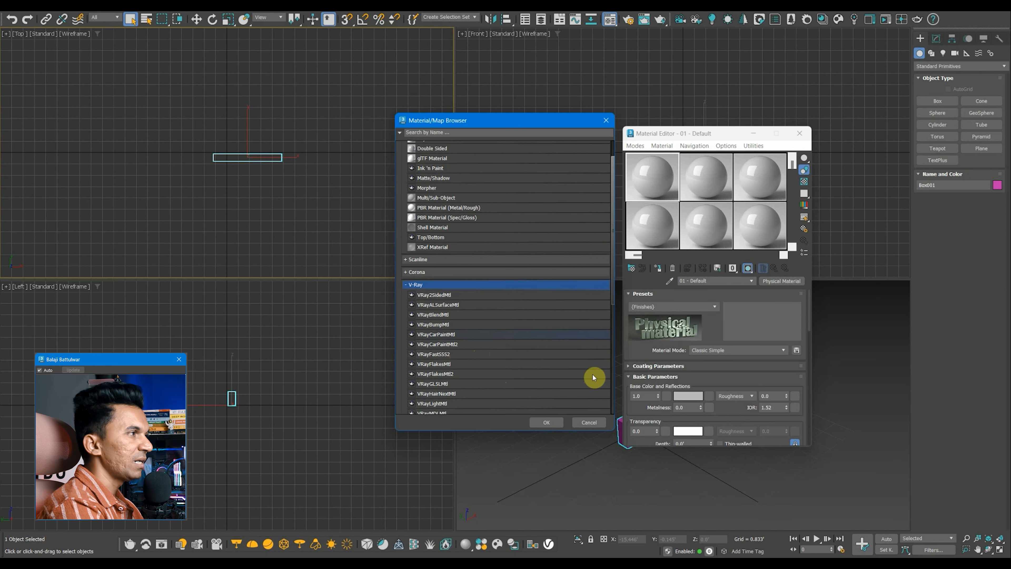
pyautogui.click(604, 121)
pyautogui.click(800, 133)
pyautogui.click(649, 103)
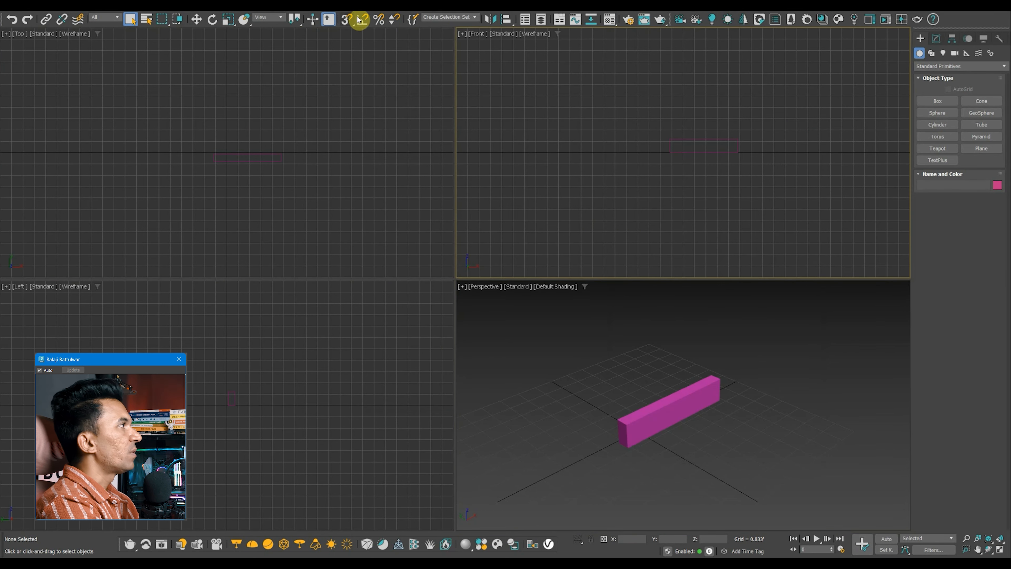
# Apply the max.vray default settings with the ame-dark interface scheme in the Custom UI and Defaults Switcher.
pyautogui.click(315, 15)
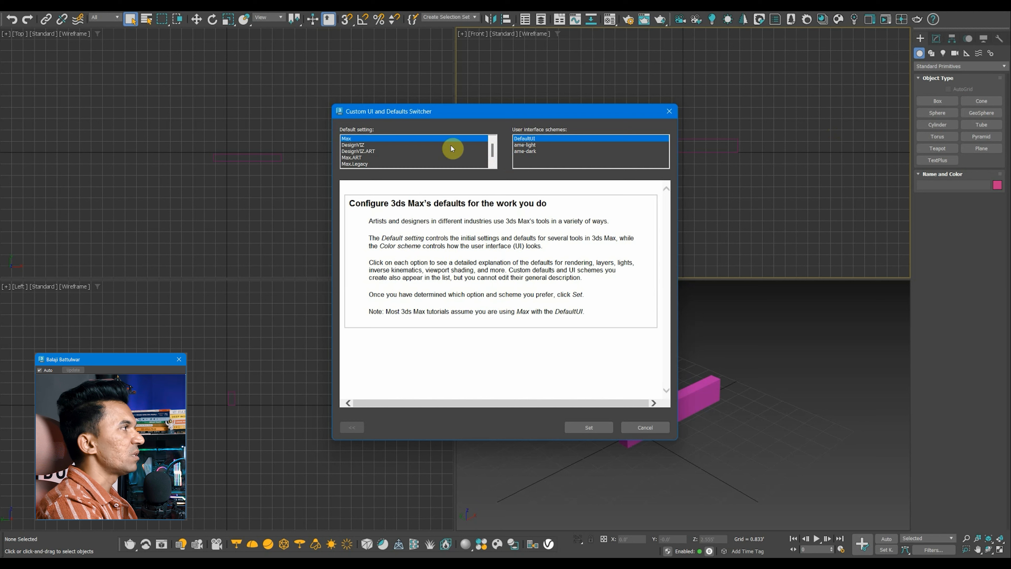
pyautogui.click(523, 151)
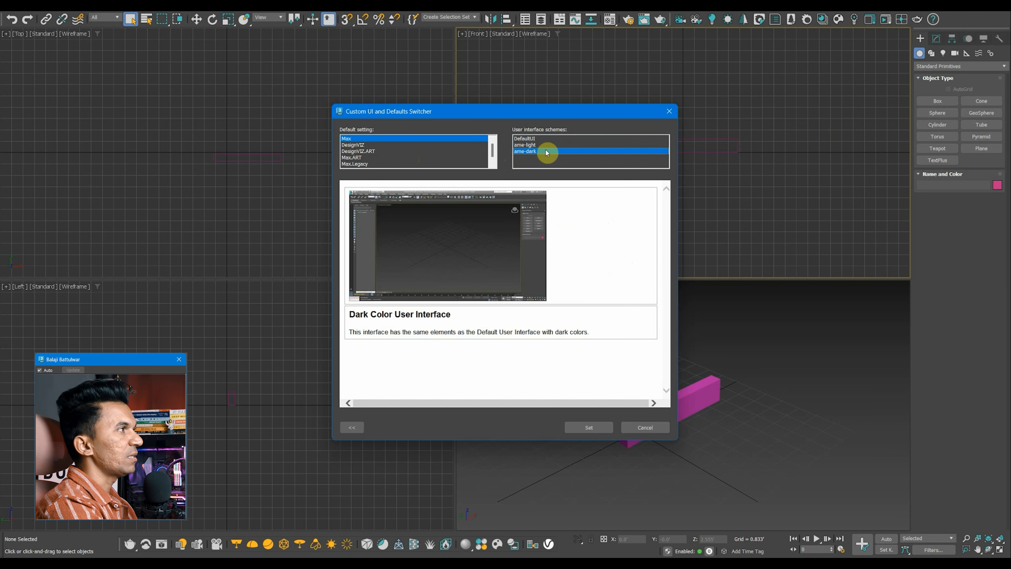
pyautogui.scroll(-1, 388, 153)
pyautogui.click(362, 165)
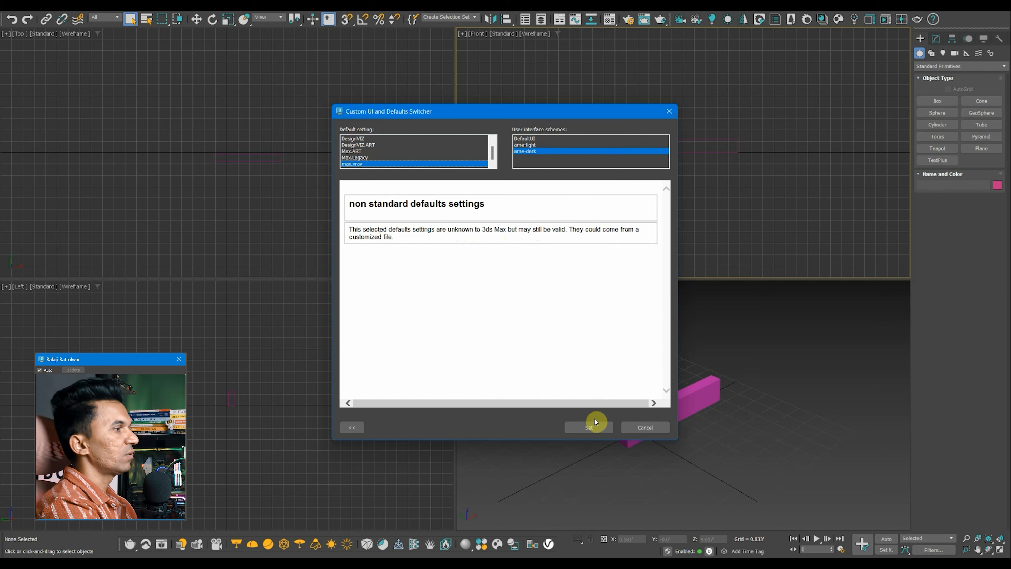
pyautogui.click(591, 427)
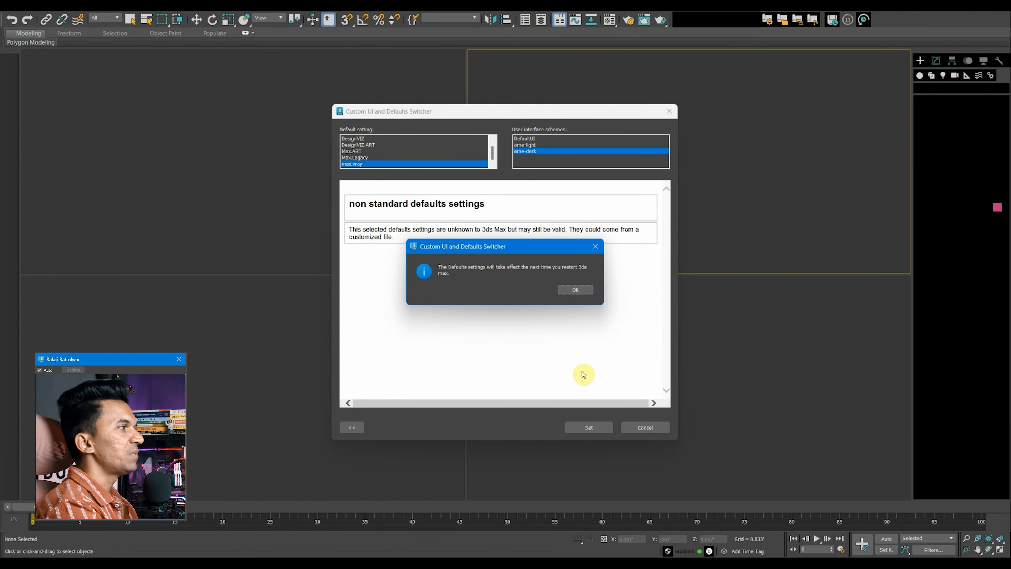
pyautogui.click(587, 293)
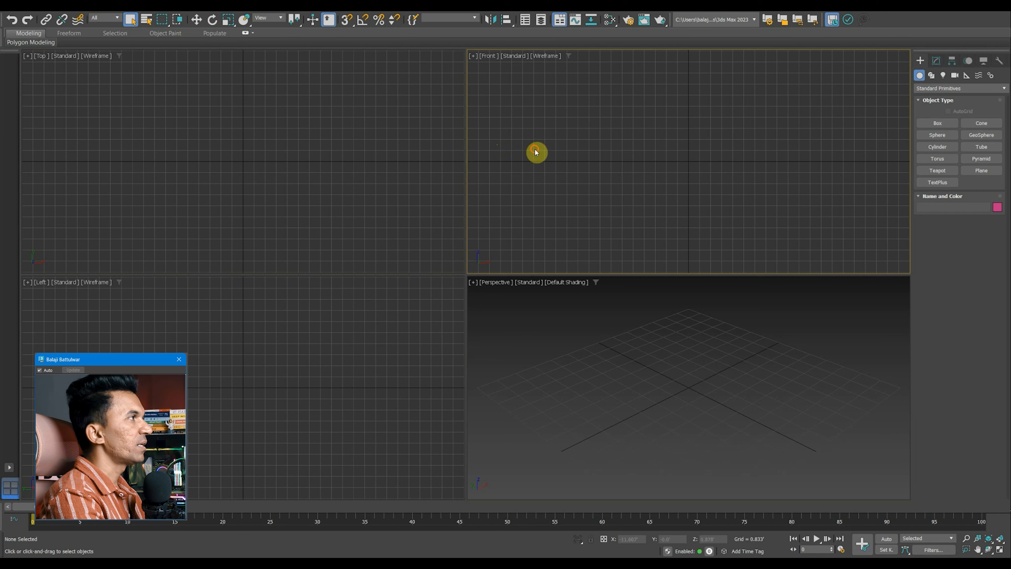
# Hide the Autobackup and Projects toolbars.
pyautogui.click(317, 151)
pyautogui.click(561, 137)
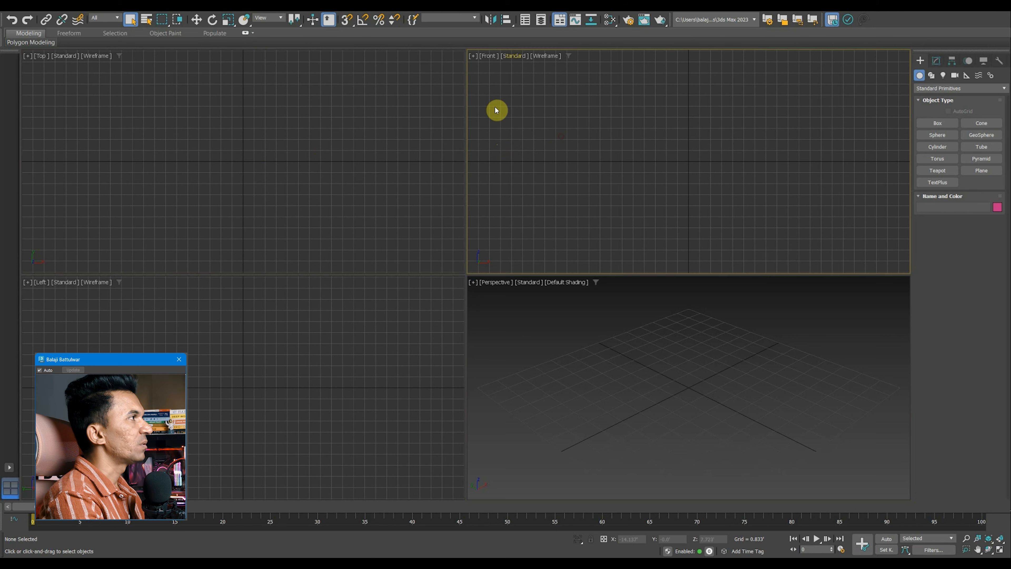
pyautogui.rightClick(882, 19)
pyautogui.click(904, 24)
pyautogui.rightClick(888, 19)
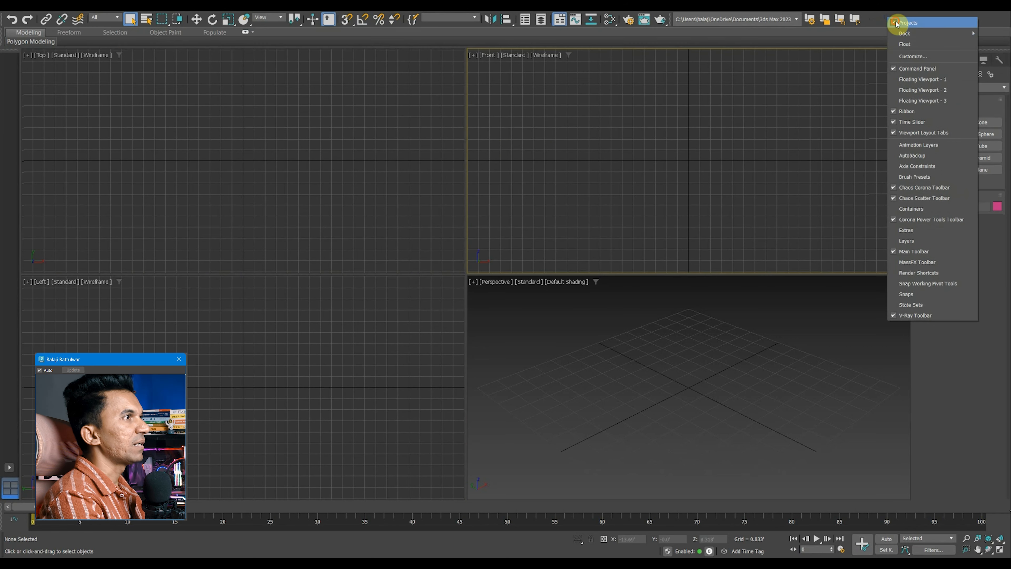
pyautogui.click(900, 23)
# Hide the Time Slider and the Ribbon to enlarge the viewports.
pyautogui.rightClick(881, 20)
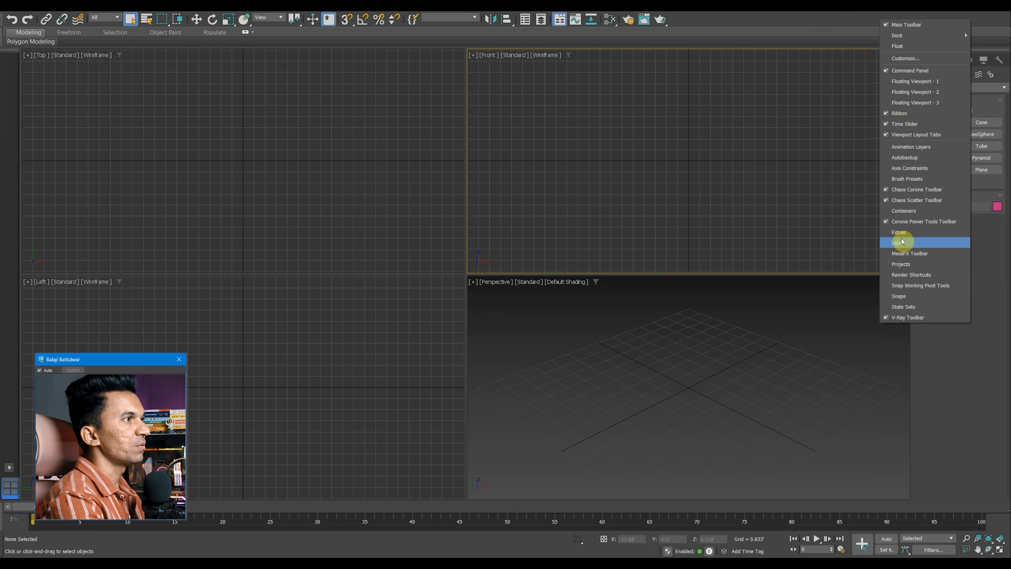
pyautogui.click(903, 128)
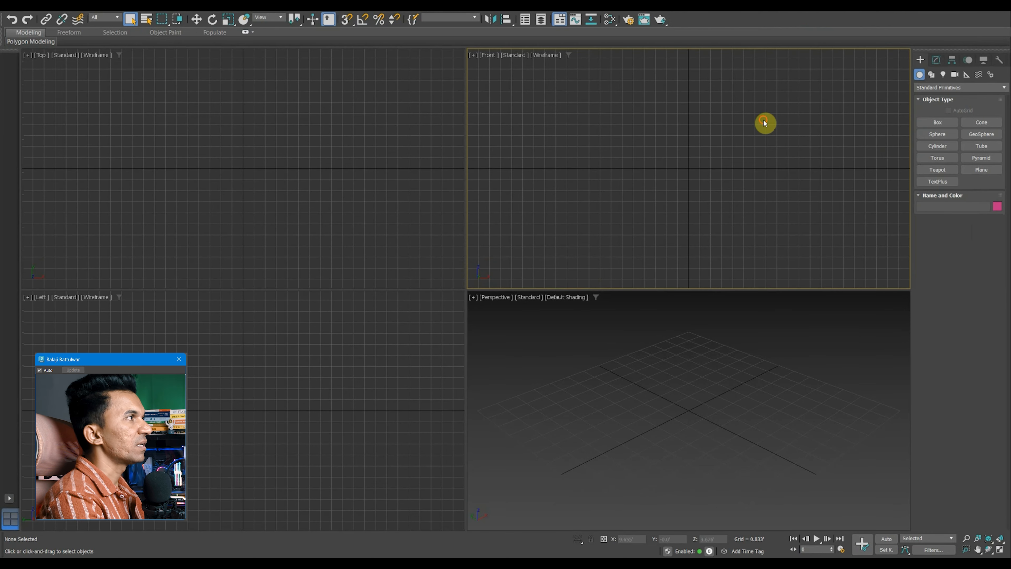
pyautogui.rightClick(743, 18)
pyautogui.click(774, 104)
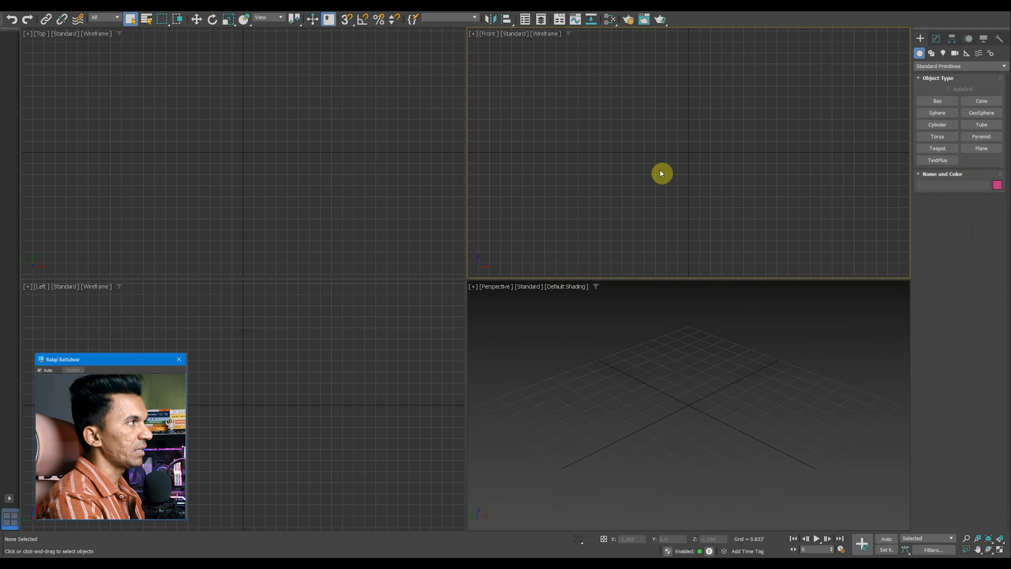
# Hide the Viewport Layout Tabs and dock the V-Ray toolbar in the status bar area.
pyautogui.click(244, 158)
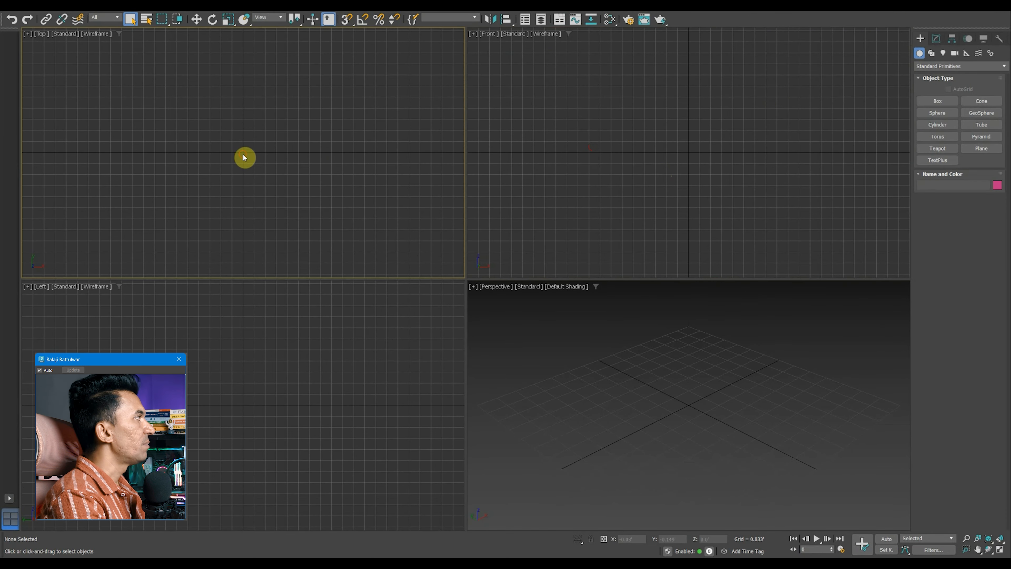
pyautogui.rightClick(10, 36)
pyautogui.click(12, 35)
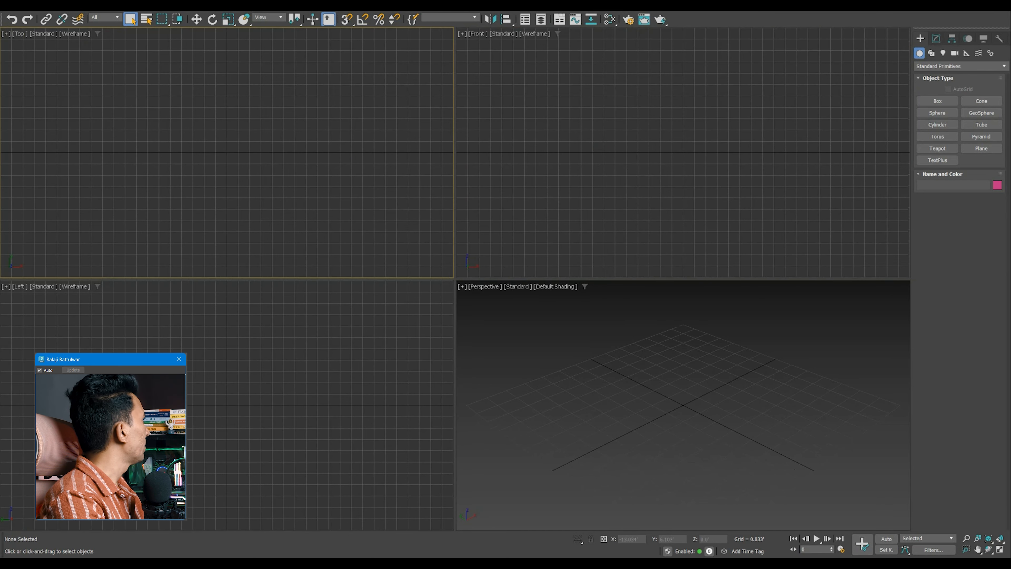
pyautogui.moveTo(9, 214); pyautogui.dragTo(116, 544)
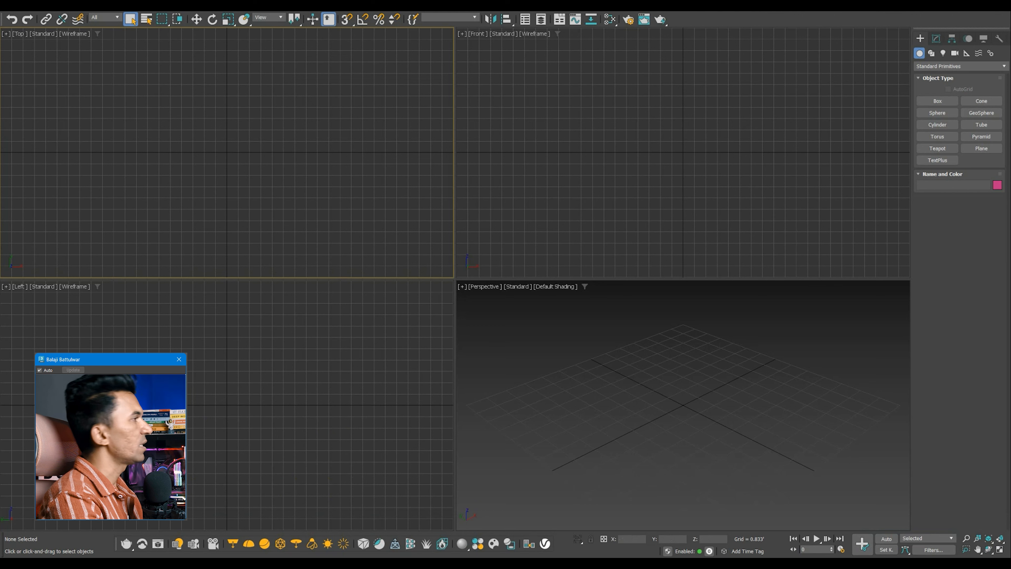
# Open the Compact Material Editor to check the default material type in the sample slots.
pyautogui.click(608, 144)
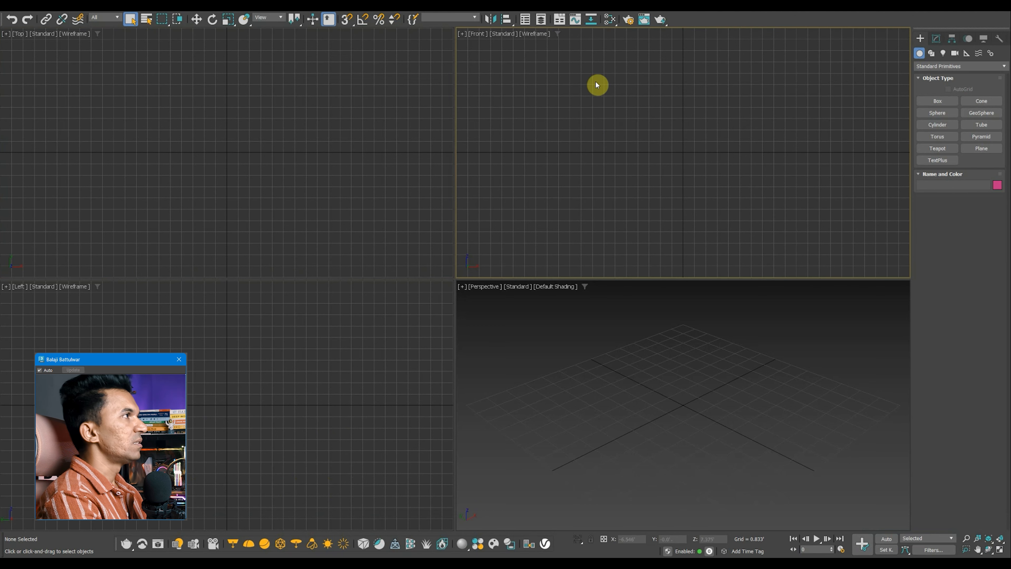
pyautogui.click(610, 20)
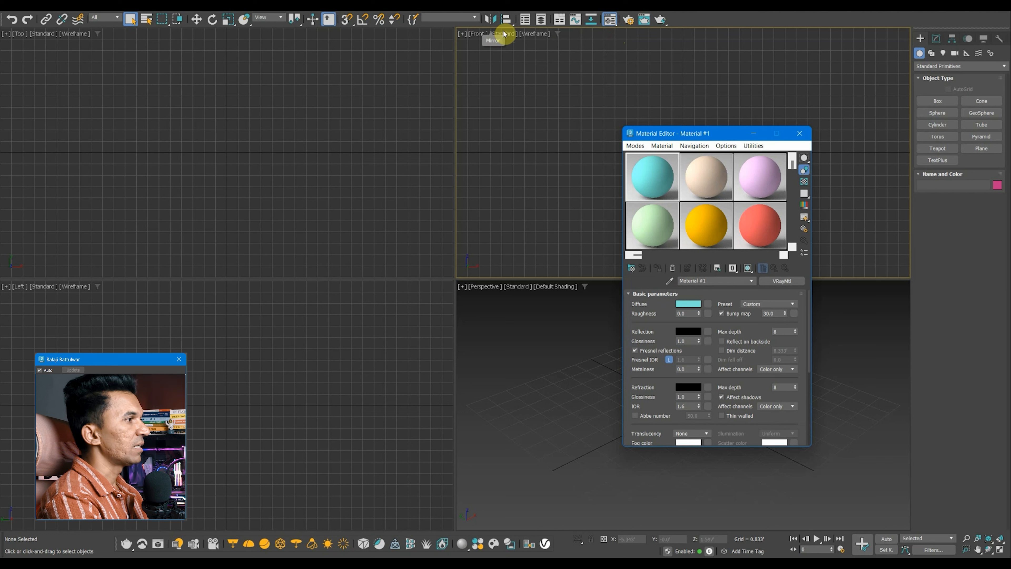
# Check the material type of several sample slots, and close the Material Editor.
pyautogui.click(705, 239)
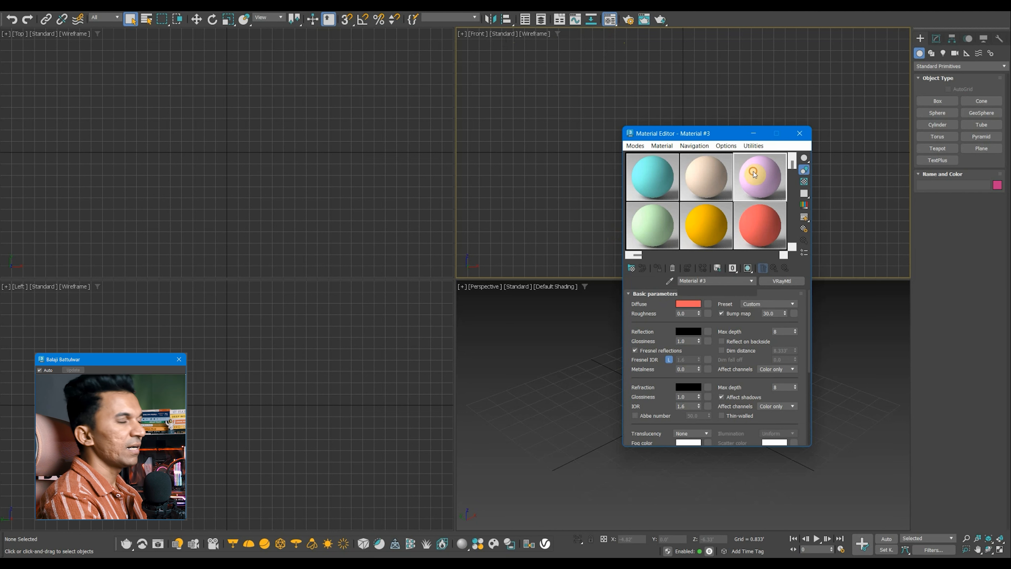
pyautogui.click(699, 181)
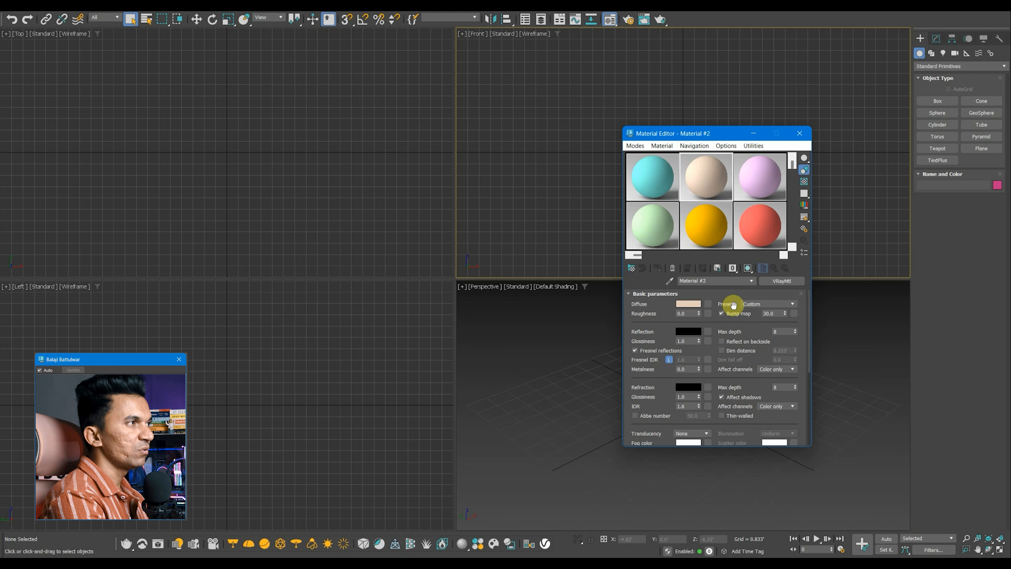
pyautogui.click(799, 136)
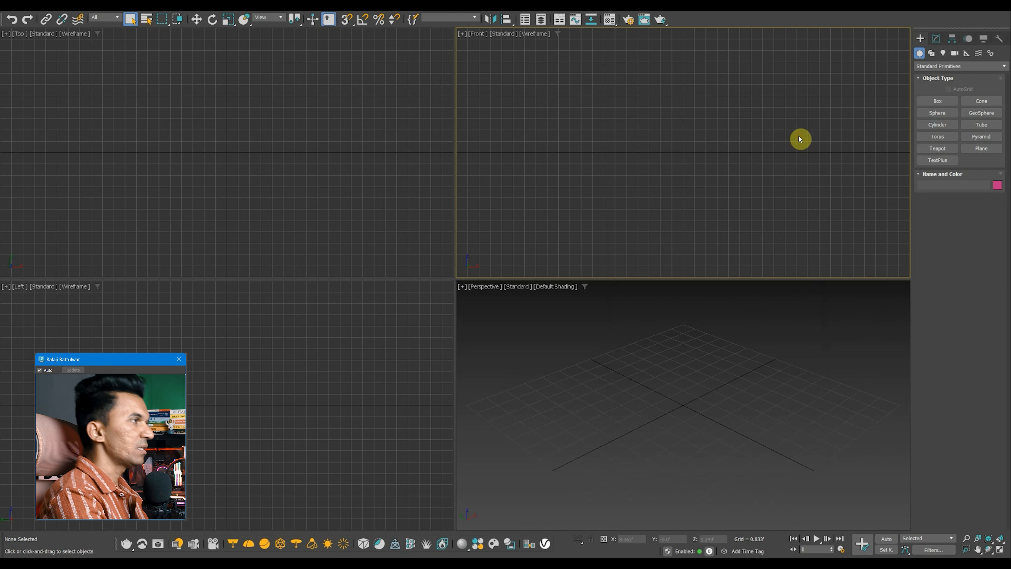
pyautogui.click(408, 234)
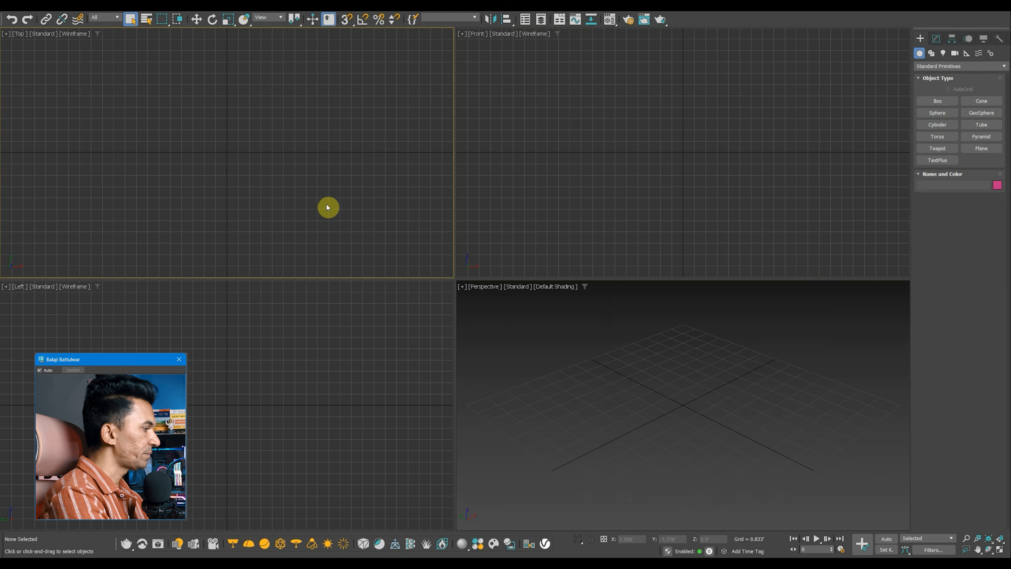
pyautogui.click(509, 179)
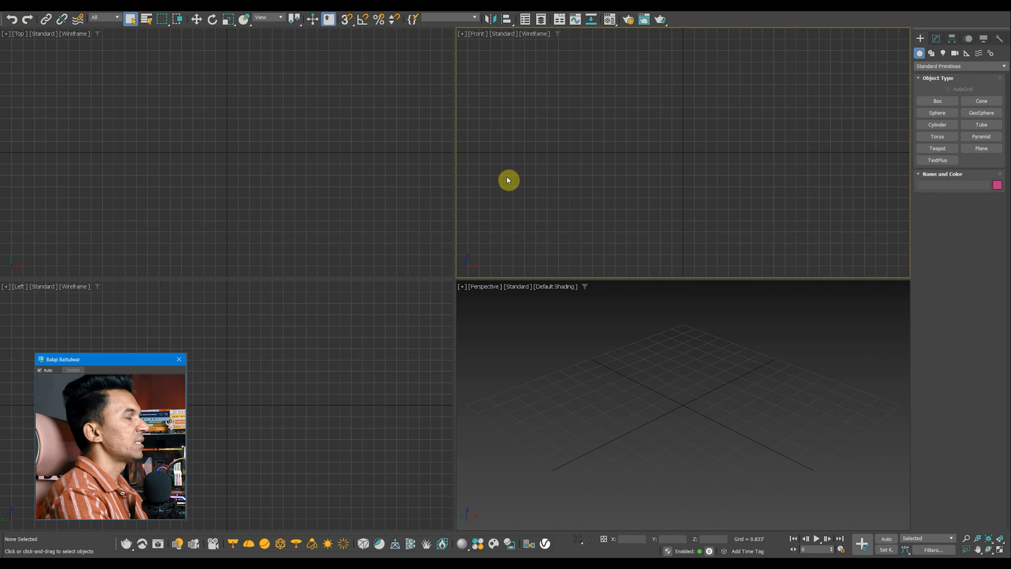
pyautogui.click(76, 10)
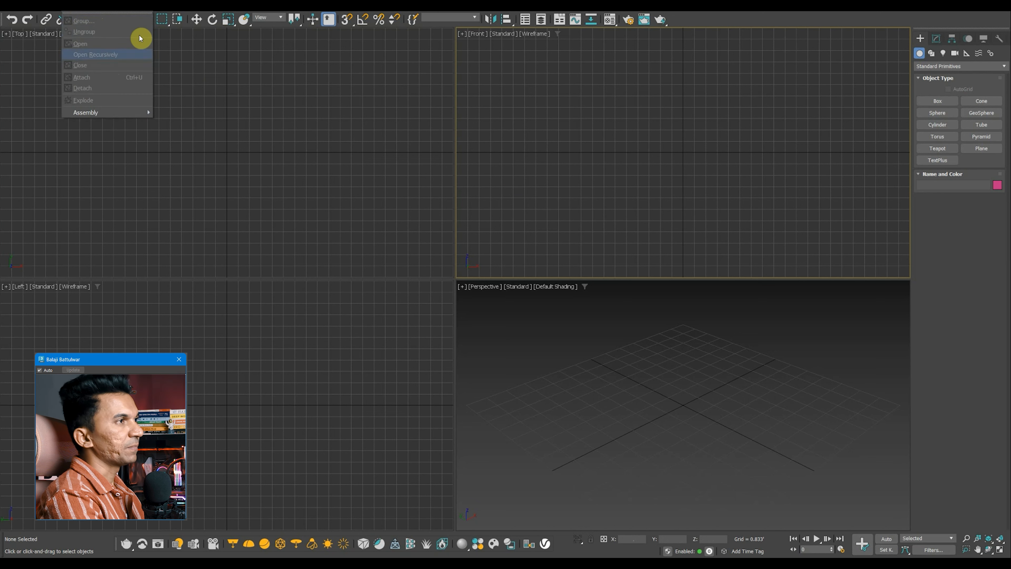
# Create a box in the maximized Perspective viewport, about 0.585' long, 0.841' wide and 1.37' high.
pyautogui.click(648, 126)
pyautogui.click(937, 101)
pyautogui.hotkey('alt', 'w')
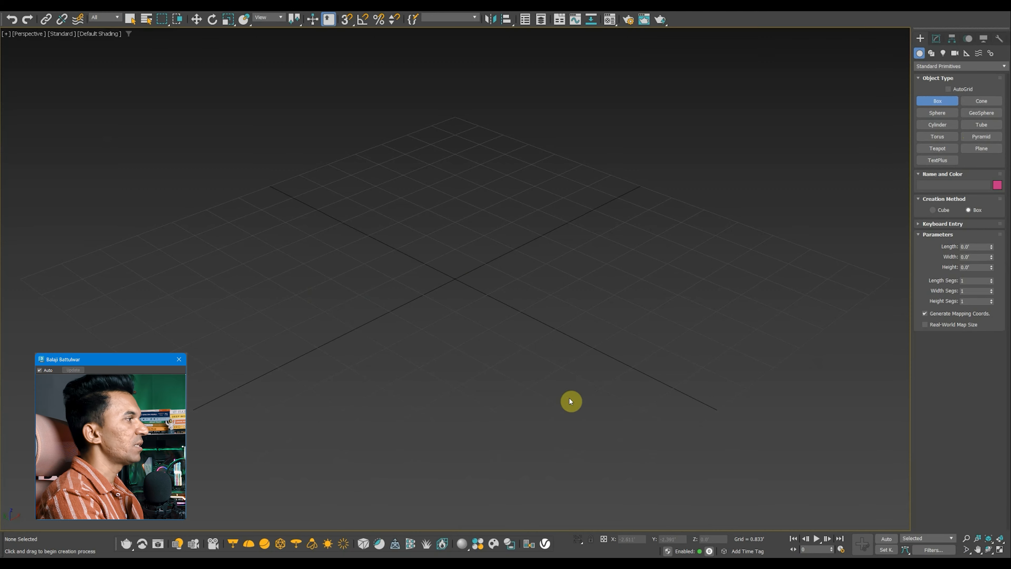
pyautogui.moveTo(345, 304); pyautogui.dragTo(323, 331)
pyautogui.click(309, 253)
pyautogui.keyDown('alt'); pyautogui.moveTo(310, 253); pyautogui.dragTo(405, 253, button='middle'); pyautogui.keyUp('alt')
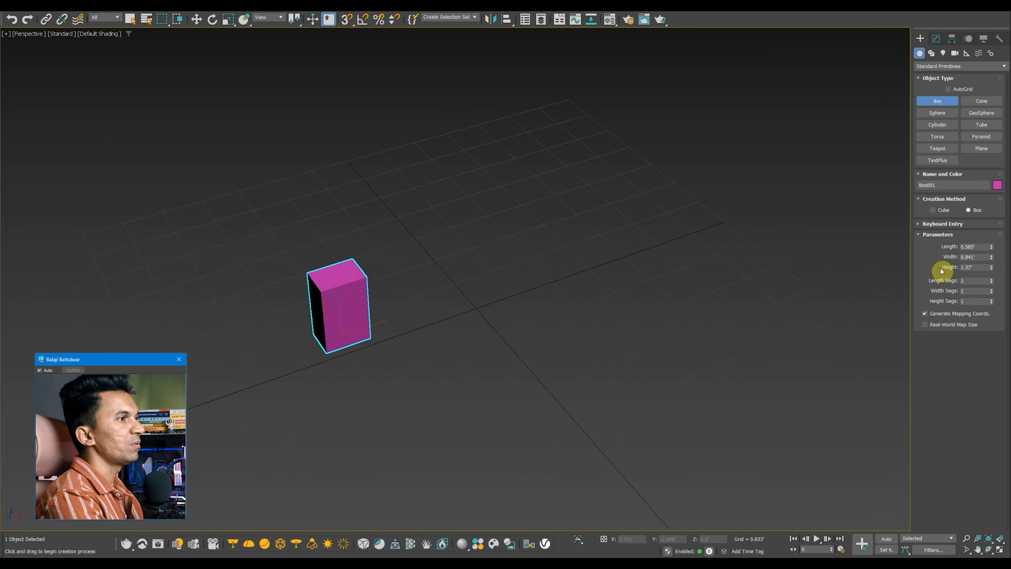
# Set the box's height to 5' and its length and width to 0.125'.
pyautogui.write('10')
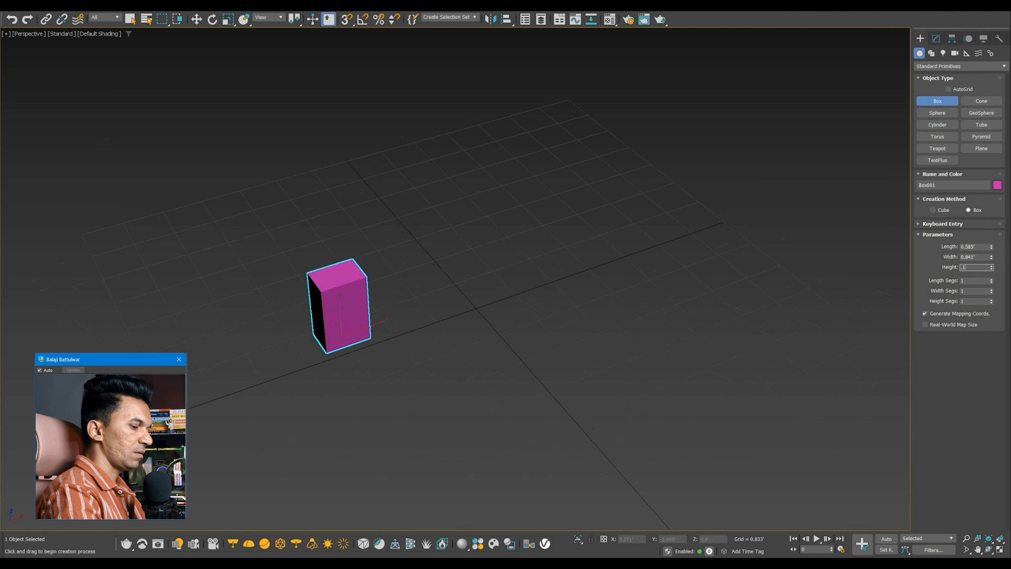
pyautogui.doubleClick(976, 267)
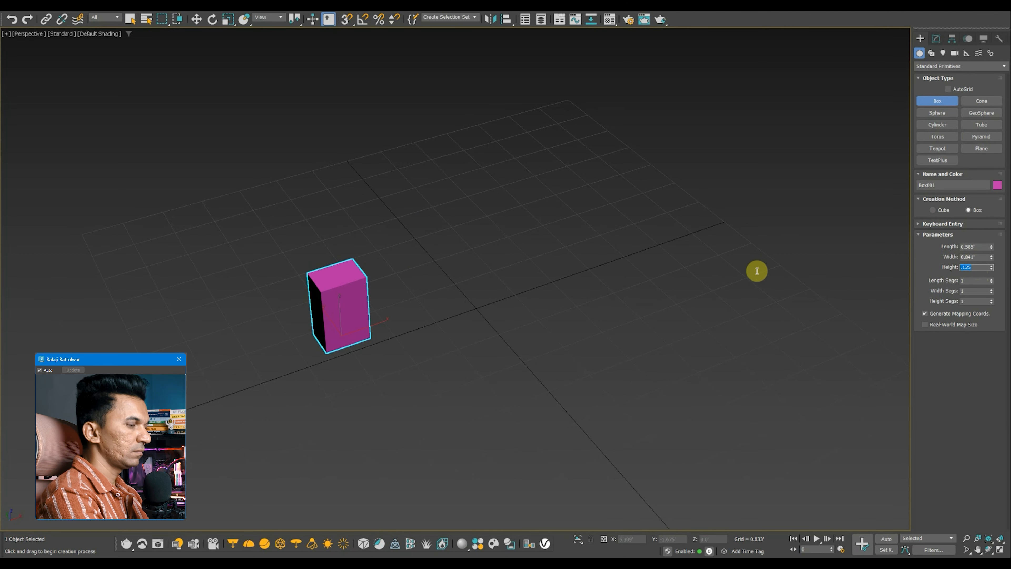
pyautogui.write('5')
pyautogui.click(978, 246)
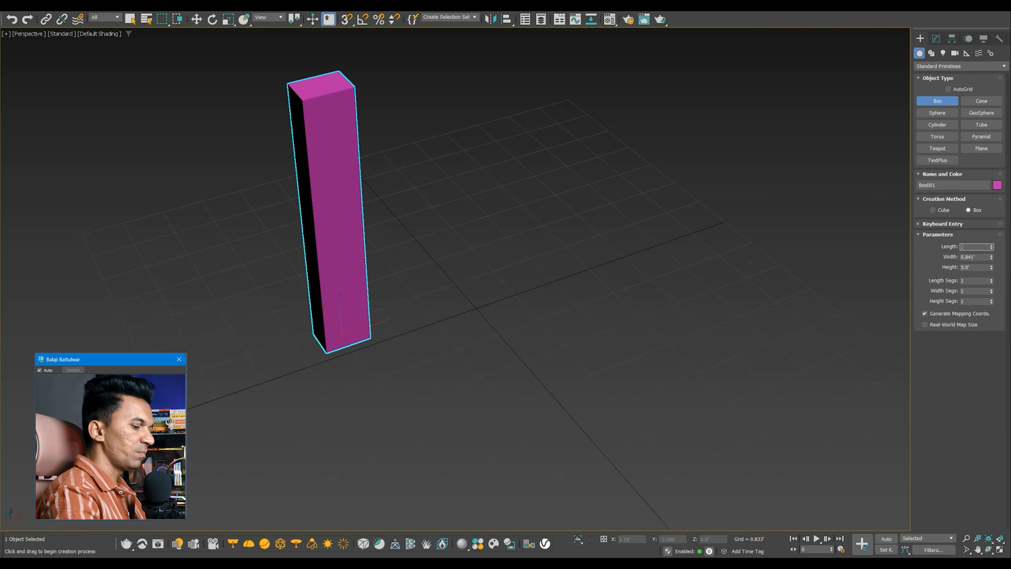
pyautogui.press('Tab')
pyautogui.write('.125')
pyautogui.press('Return')
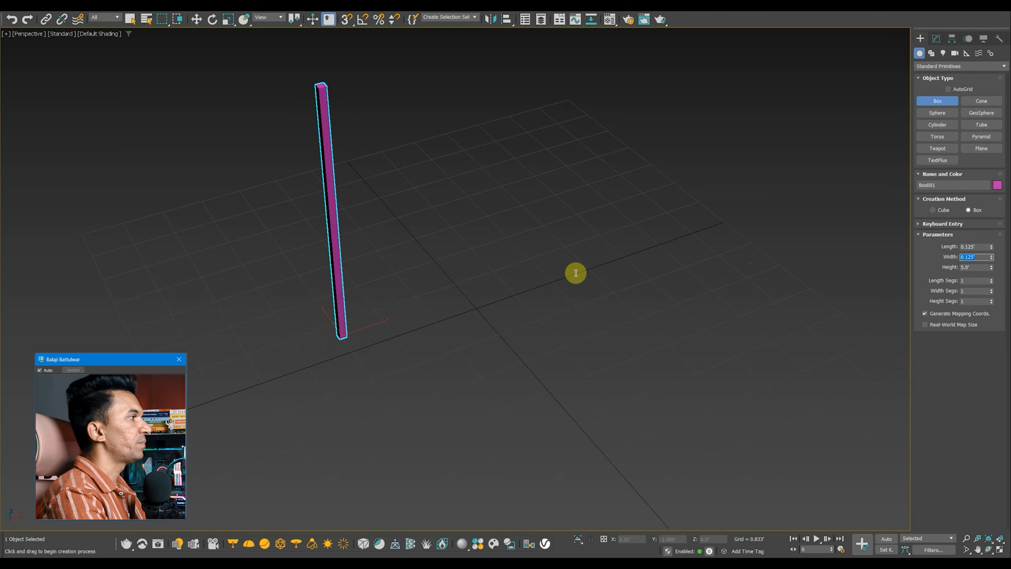
pyautogui.click(522, 279)
# Clone the thin box along the X axis as 12 evenly spaced copies, using the Copy option.
pyautogui.moveTo(442, 303); pyautogui.dragTo(510, 339, button='middle')
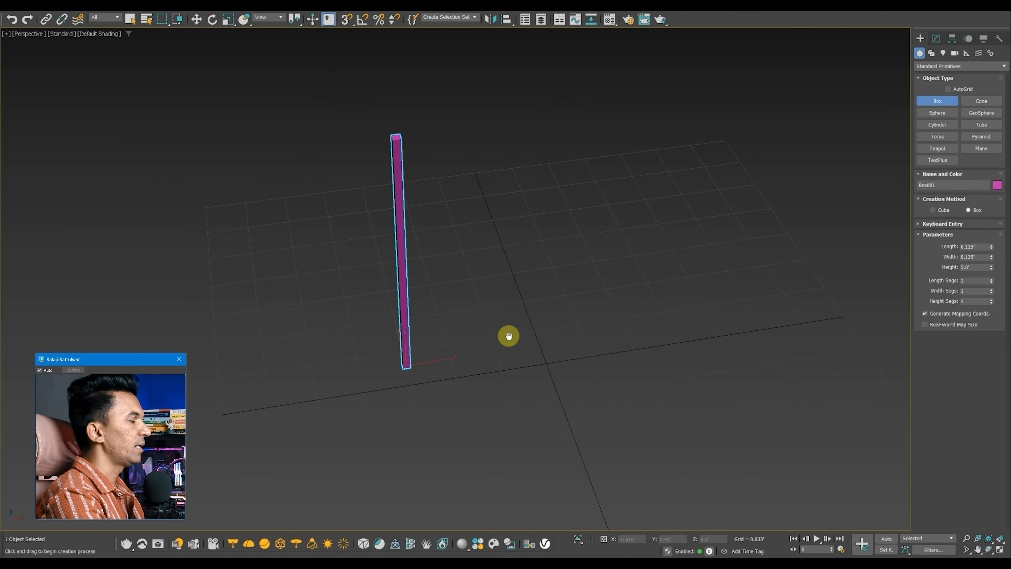
pyautogui.keyDown('alt'); pyautogui.moveTo(509, 336); pyautogui.dragTo(483, 352); pyautogui.keyUp('alt')
pyautogui.keyDown('alt'); pyautogui.moveTo(483, 352); pyautogui.dragTo(476, 354, button='middle'); pyautogui.keyUp('alt')
pyautogui.press('w')
pyautogui.press('s')
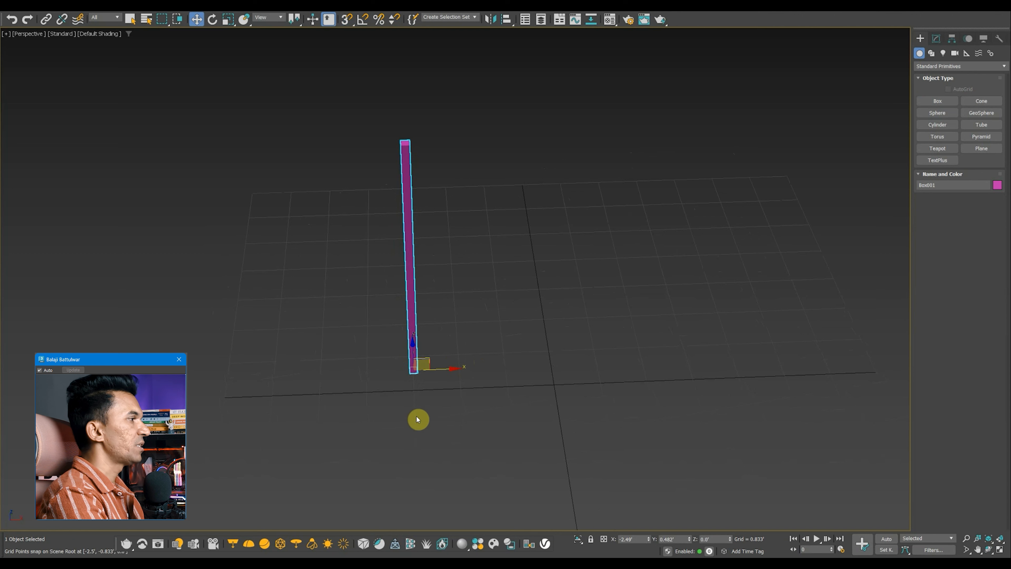
pyautogui.keyDown('shift'); pyautogui.moveTo(439, 368); pyautogui.dragTo(457, 368); pyautogui.keyUp('shift')
pyautogui.moveTo(531, 284); pyautogui.dragTo(531, 280)
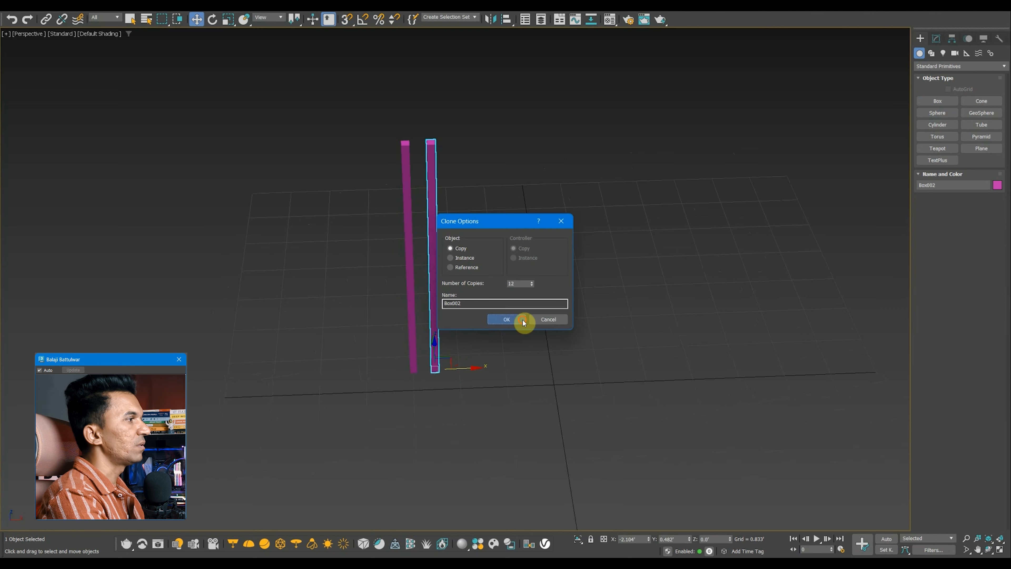
pyautogui.click(523, 322)
# Select the whole row of vertical bars in the Perspective view.
pyautogui.scroll(-4, 542, 316)
pyautogui.keyDown('alt'); pyautogui.moveTo(662, 288); pyautogui.dragTo(670, 278, button='middle'); pyautogui.keyUp('alt')
pyautogui.moveTo(672, 285); pyautogui.dragTo(360, 158)
pyautogui.moveTo(509, 247); pyautogui.dragTo(508, 259, button='middle')
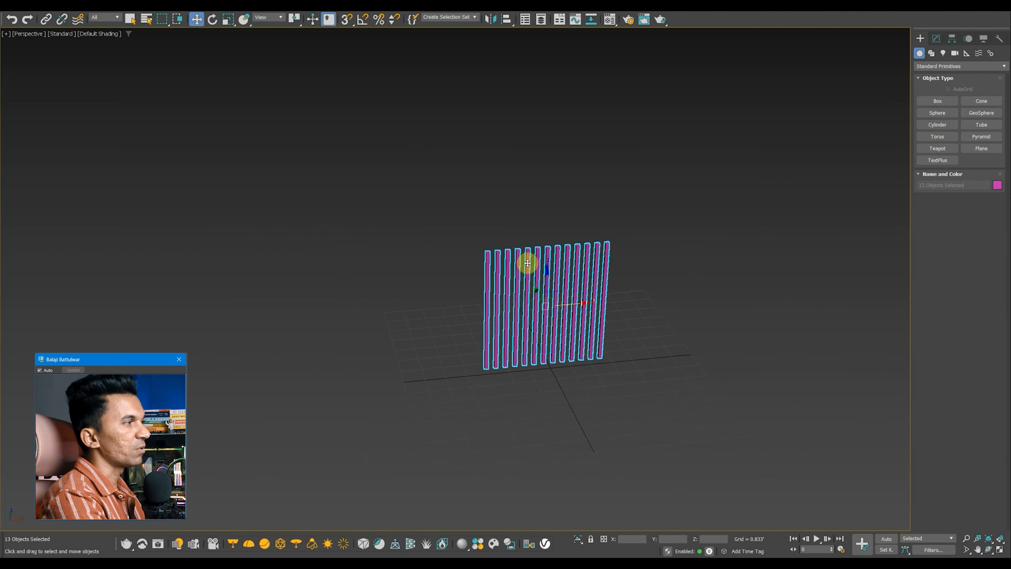
pyautogui.moveTo(534, 230); pyautogui.dragTo(504, 256, button='middle')
pyautogui.scroll(2, 505, 259)
# Open the Hotkey Editor to customize keyboard shortcuts.
pyautogui.click(322, 8)
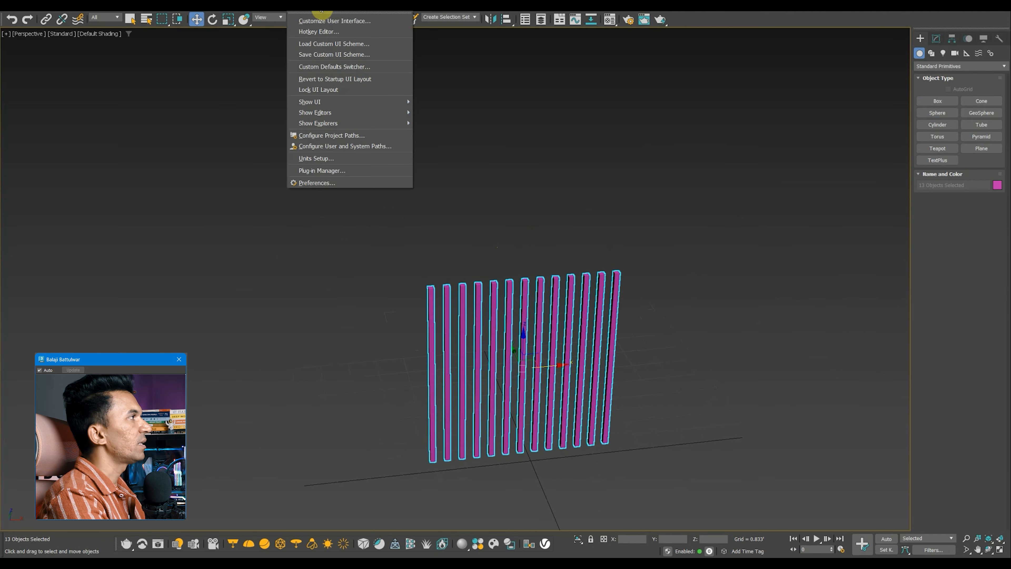
pyautogui.click(319, 32)
pyautogui.moveTo(582, 252); pyautogui.dragTo(565, 132)
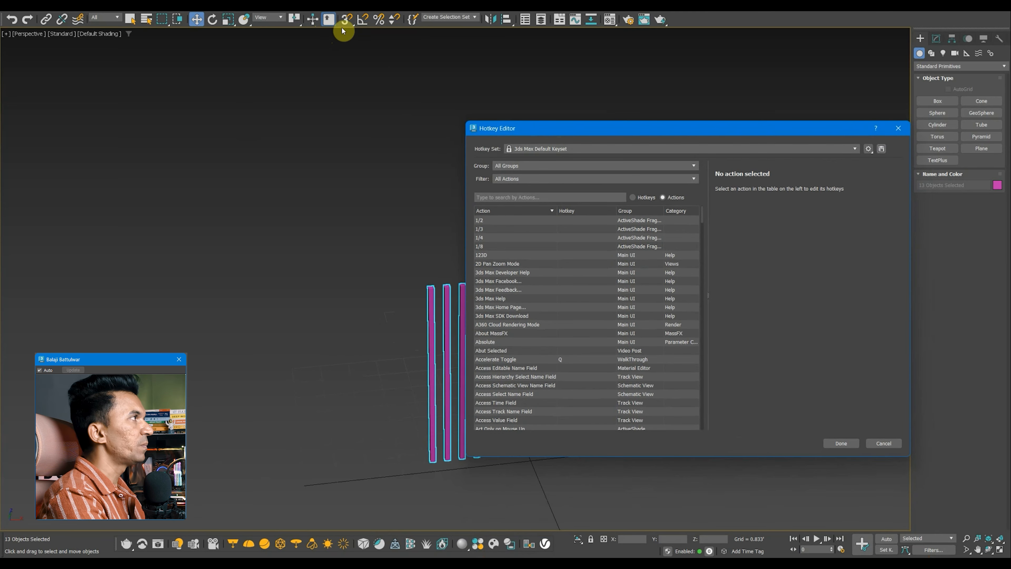
pyautogui.click(318, 7)
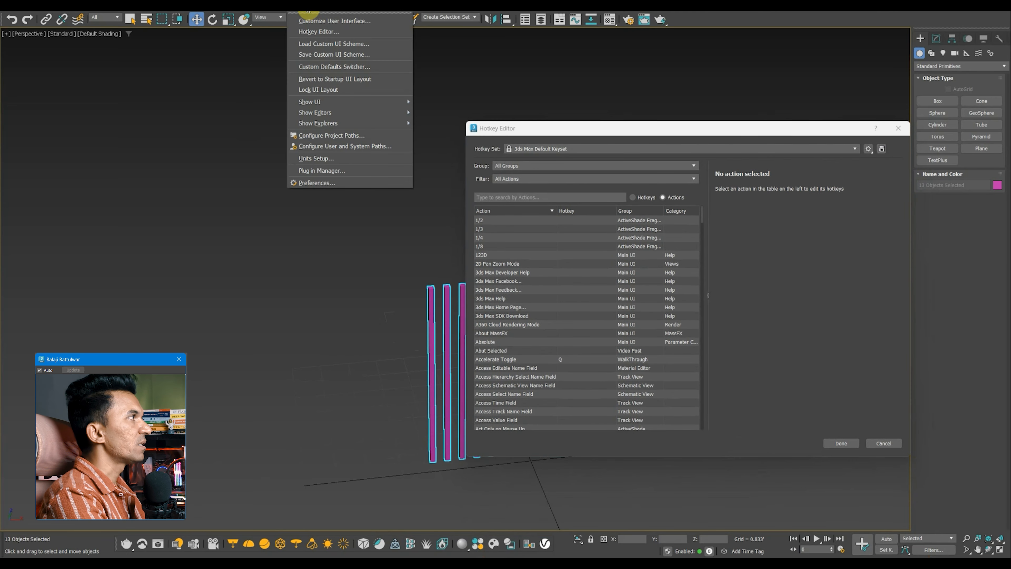
pyautogui.click(345, 23)
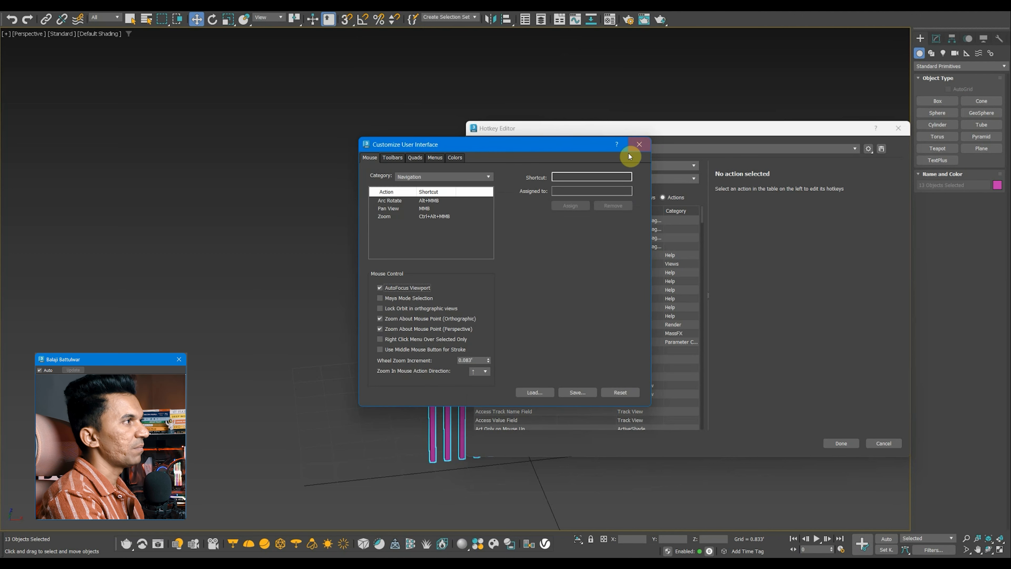
pyautogui.click(639, 146)
# Find the Group action in the Hotkey Editor and assign it the hotkey Ctrl+G.
pyautogui.click(527, 196)
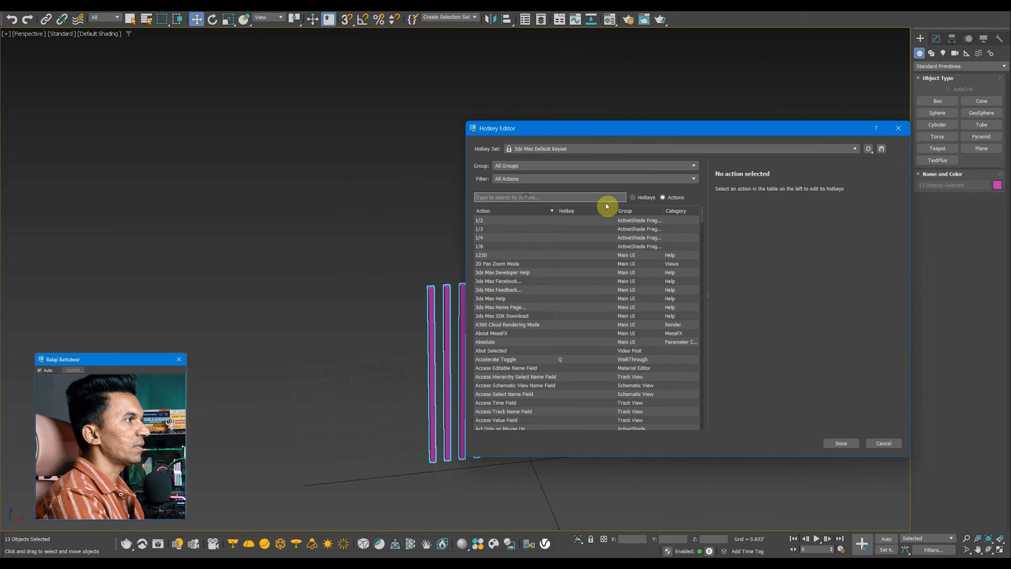
pyautogui.write('group')
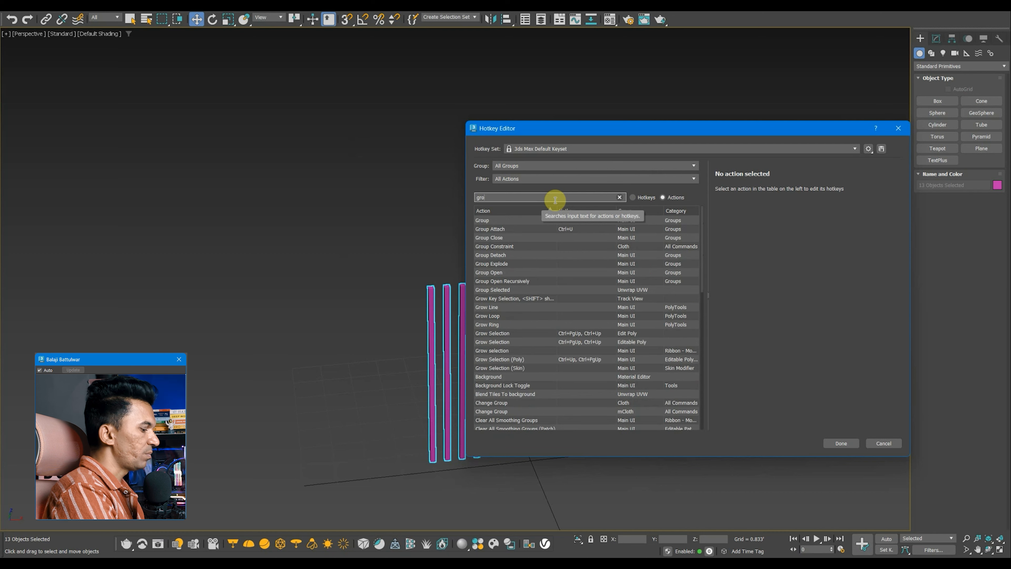
pyautogui.click(565, 219)
pyautogui.click(737, 202)
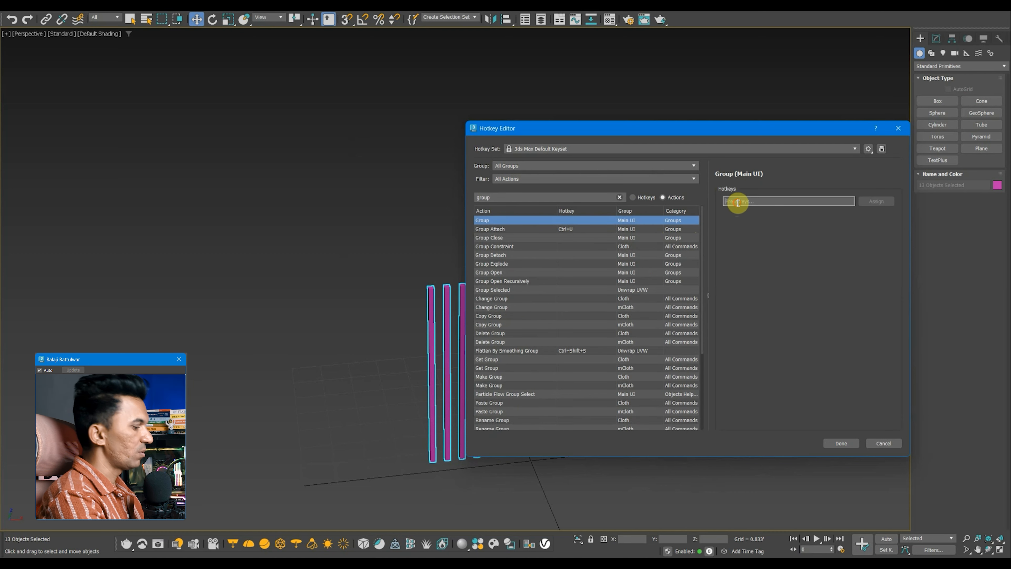
pyautogui.hotkey('ctrl', 'g')
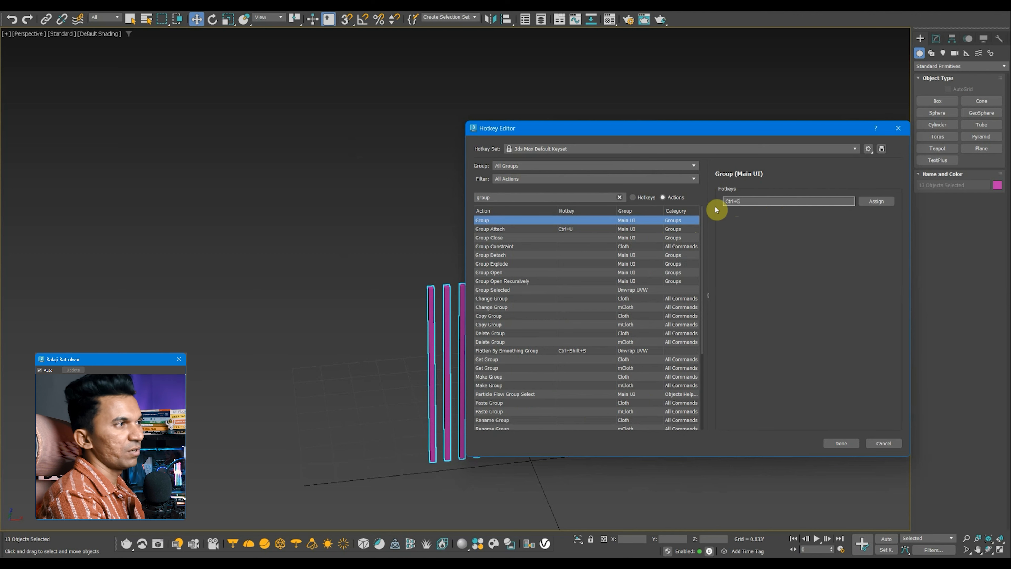
pyautogui.click(867, 204)
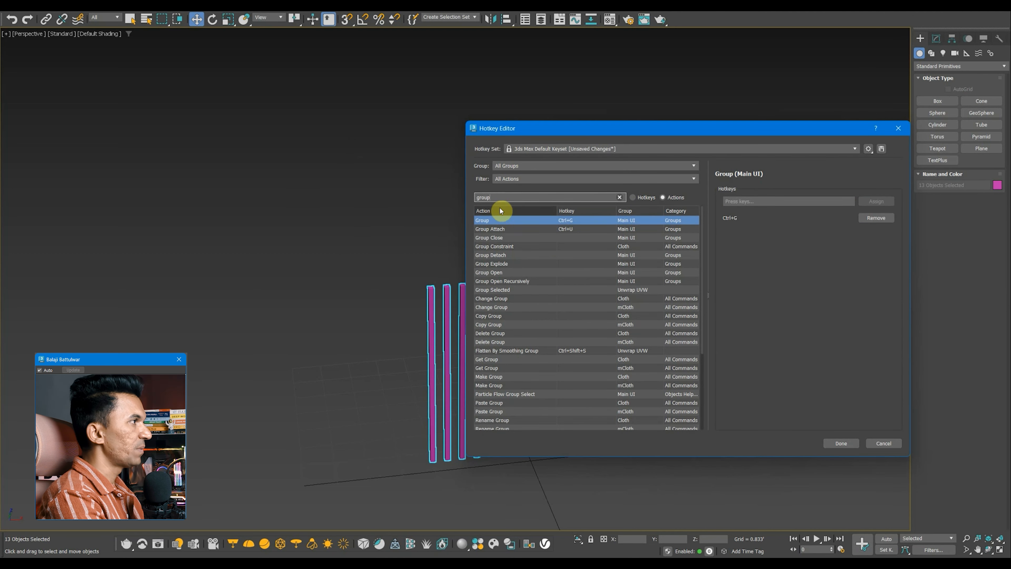
# Find the Ungroup action and assign it the hotkey Ctrl+Shift+G.
pyautogui.doubleClick(498, 197)
pyautogui.write('ung')
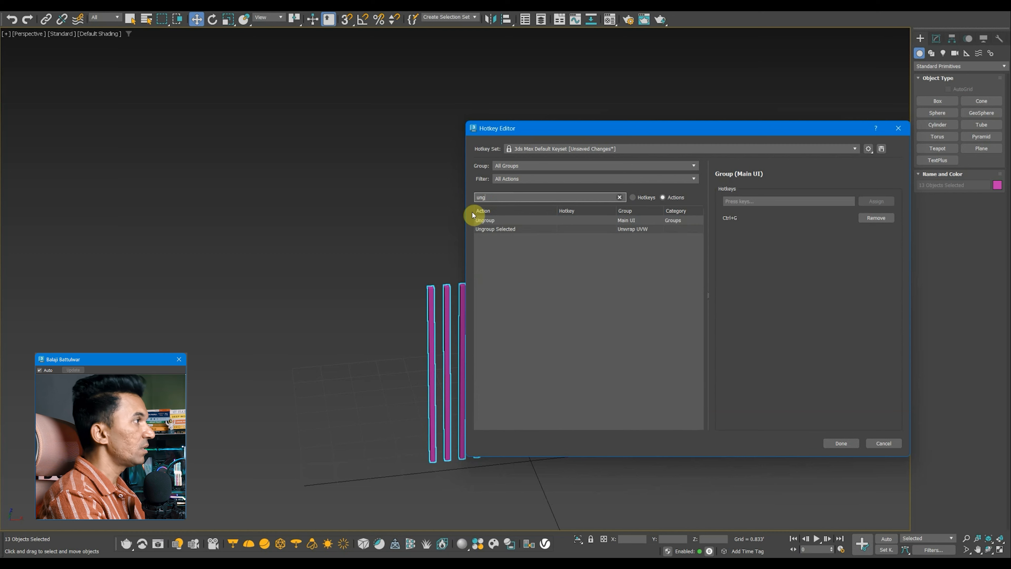
pyautogui.click(501, 222)
pyautogui.click(781, 202)
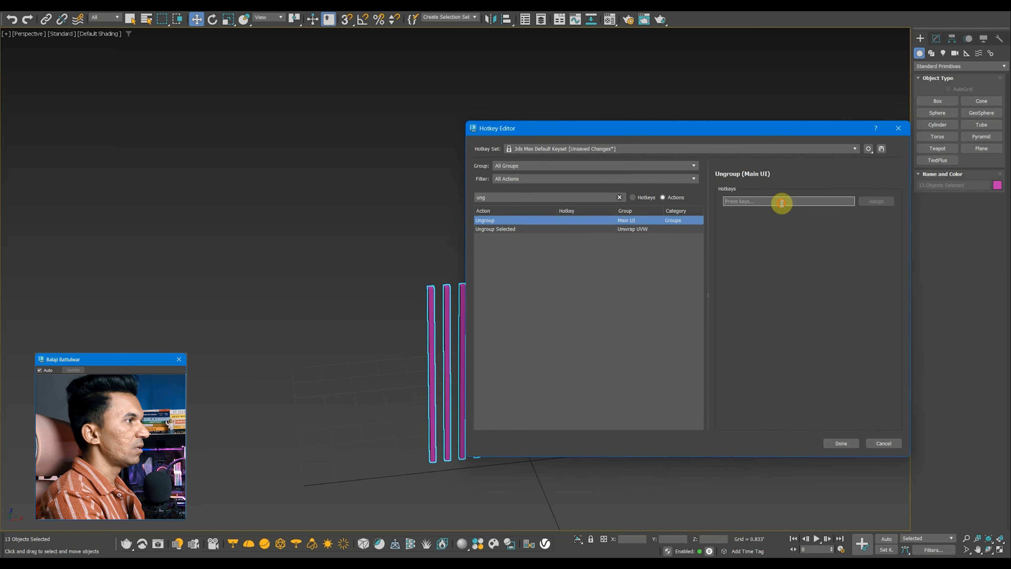
pyautogui.click(876, 202)
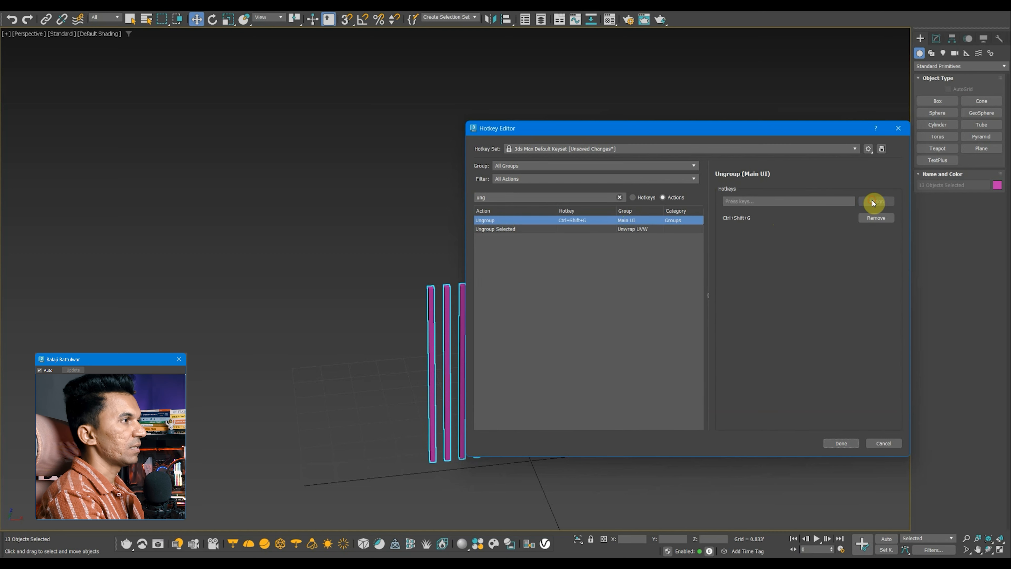
# Find the Group Open action and assign it the hotkey Ctrl+Shift+B.
pyautogui.doubleClick(518, 197)
pyautogui.write('group op')
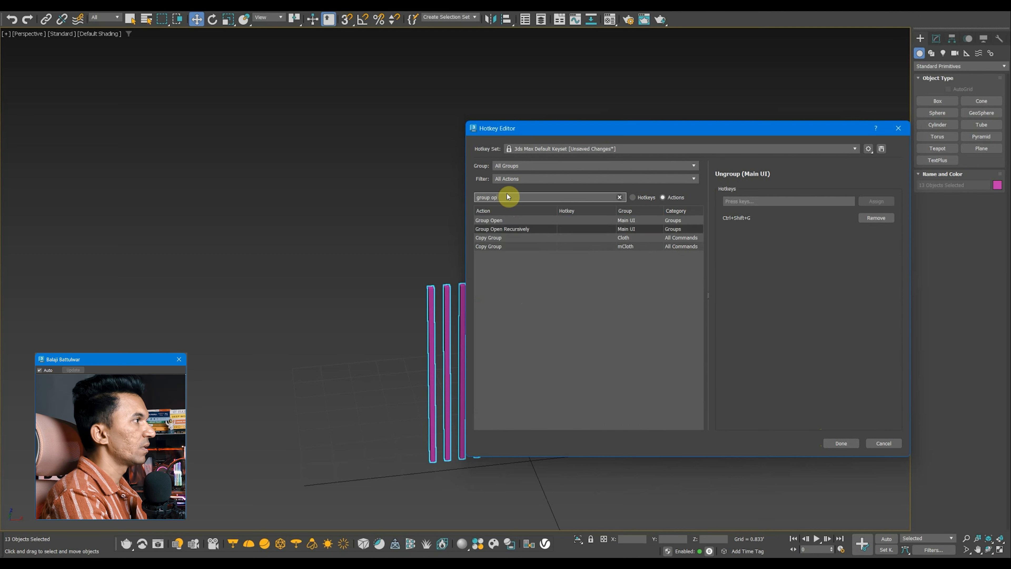
pyautogui.click(511, 222)
pyautogui.click(798, 202)
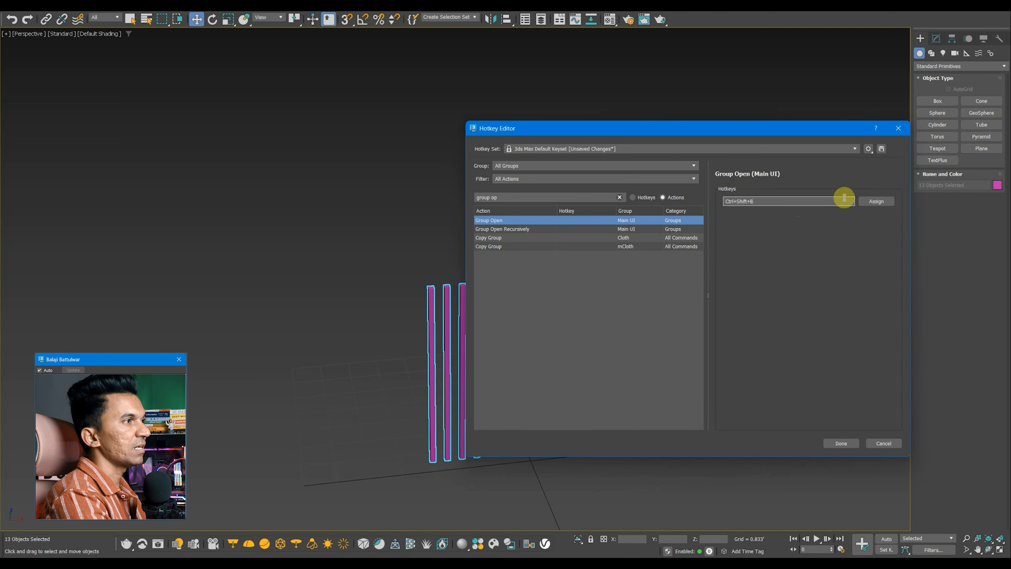
pyautogui.click(876, 201)
# Finish editing the hotkeys and save the hotkey set in the User Settings folder as ddd.
pyautogui.click(841, 443)
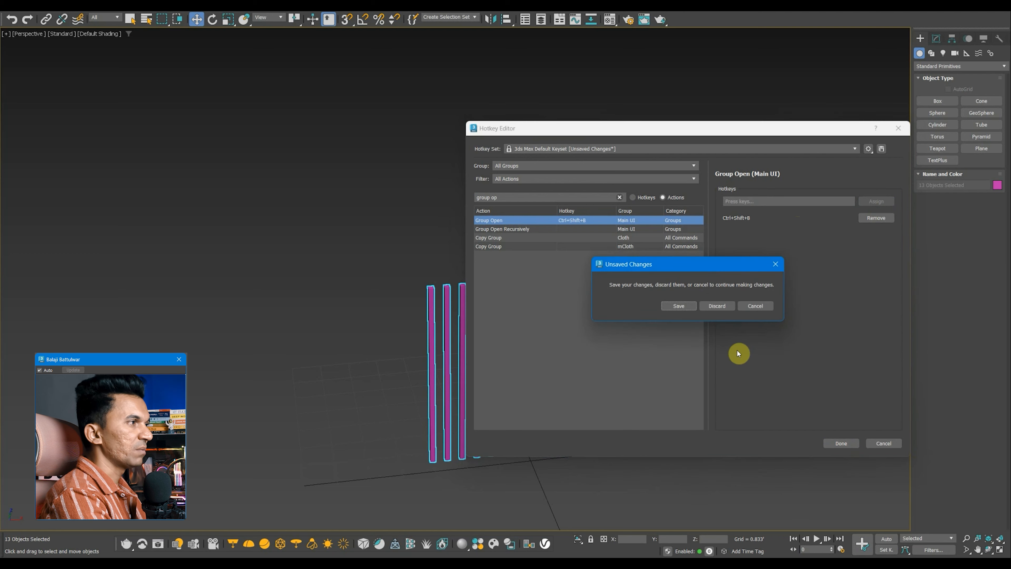
pyautogui.click(686, 307)
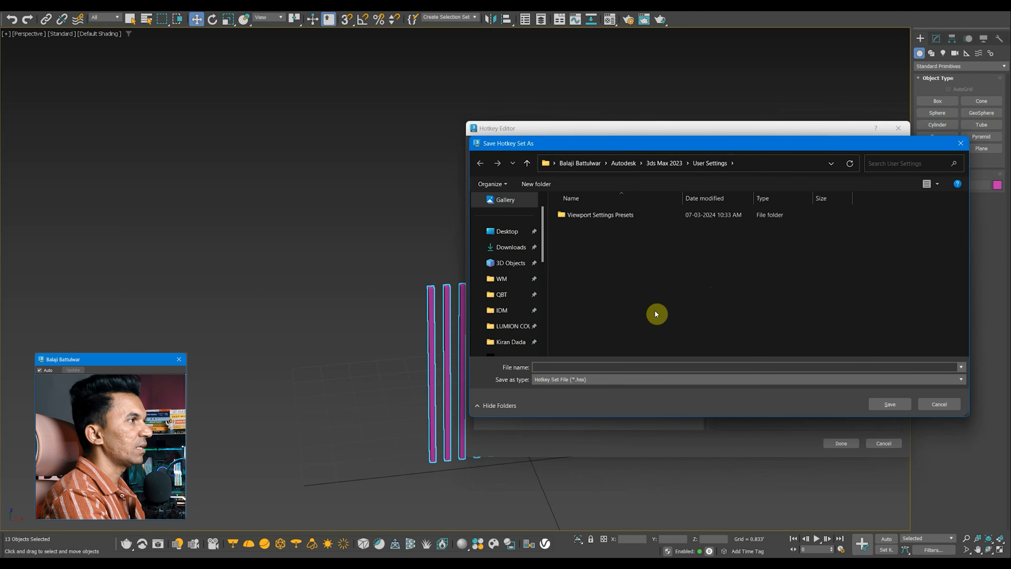
pyautogui.click(603, 366)
pyautogui.write('ddd')
pyautogui.click(885, 404)
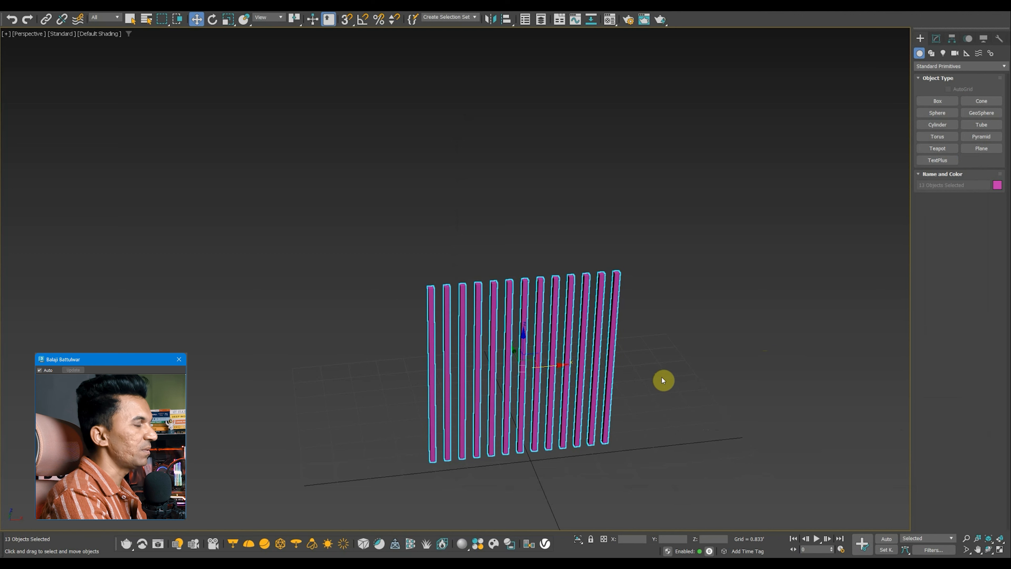
# Select all thirteen bars and group them under the default name Group001.
pyautogui.moveTo(662, 376); pyautogui.dragTo(662, 368, button='middle')
pyautogui.click(540, 321)
pyautogui.click(620, 321)
pyautogui.moveTo(621, 321); pyautogui.dragTo(257, 206)
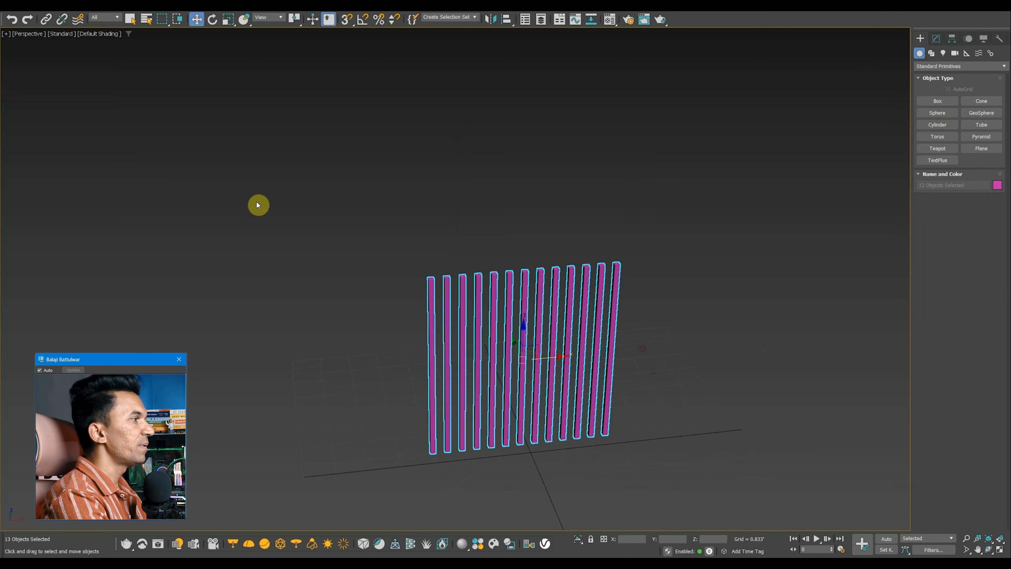
pyautogui.moveTo(448, 277); pyautogui.dragTo(428, 255, button='middle')
pyautogui.hotkey('ctrl', 'g')
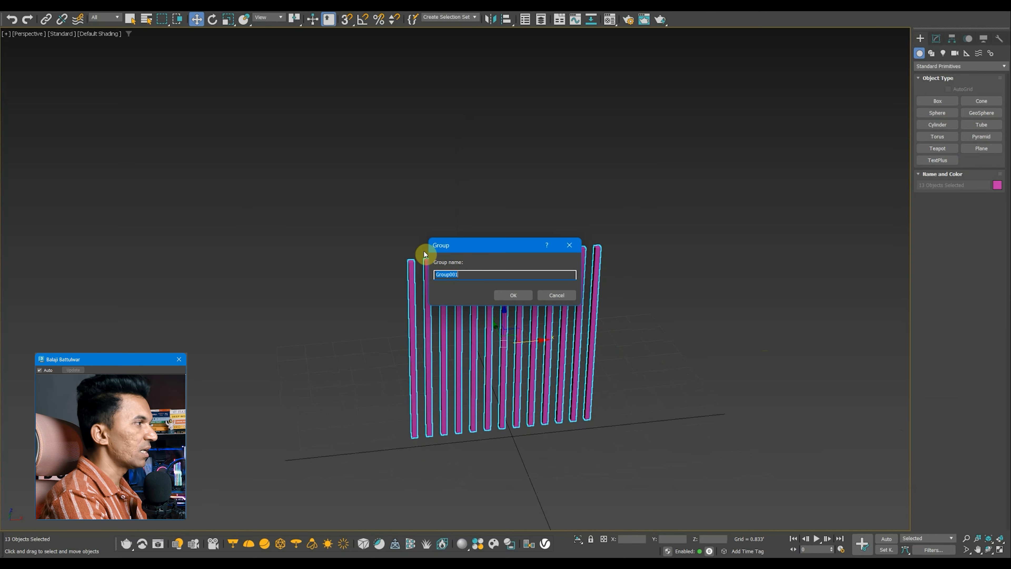
pyautogui.click(512, 296)
pyautogui.moveTo(639, 303); pyautogui.dragTo(637, 279, button='middle')
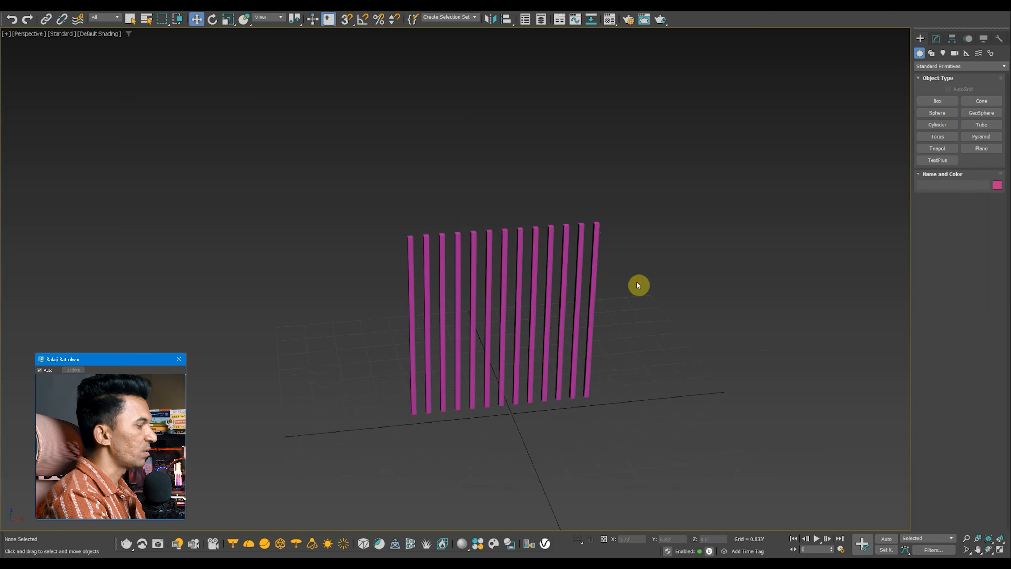
pyautogui.scroll(3, 534, 282)
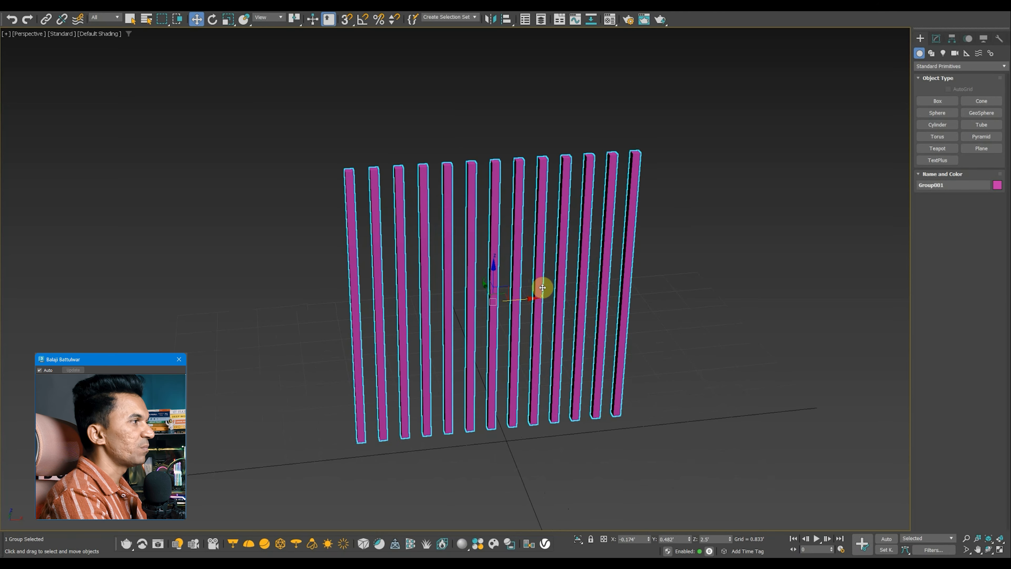
pyautogui.keyDown('alt'); pyautogui.moveTo(542, 287); pyautogui.dragTo(527, 307, button='middle'); pyautogui.keyUp('alt')
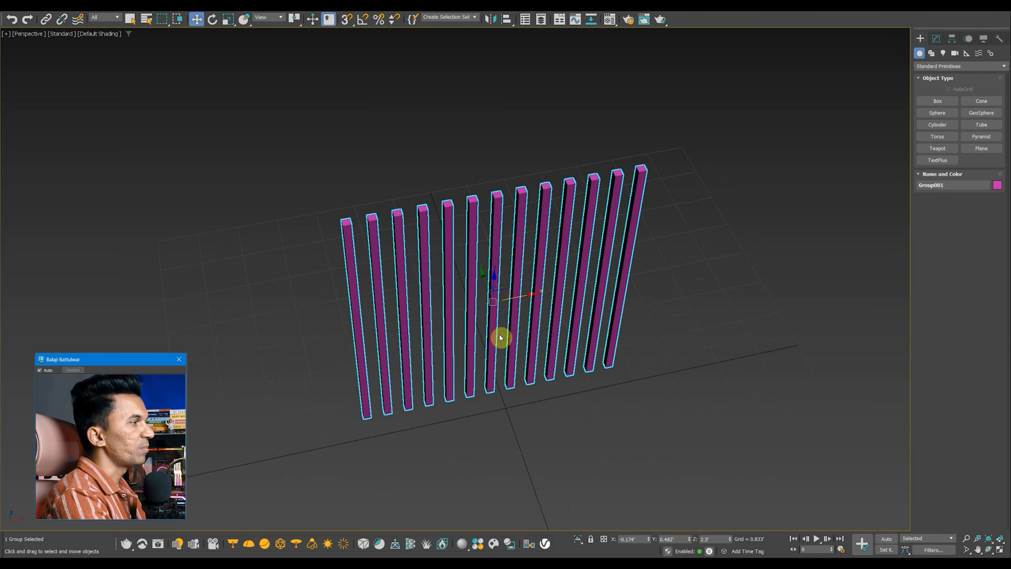
# Open Group001, move a single bar near the middle forward out of the row, and close the group again.
pyautogui.hotkey('alt', 'o')
pyautogui.click(514, 329)
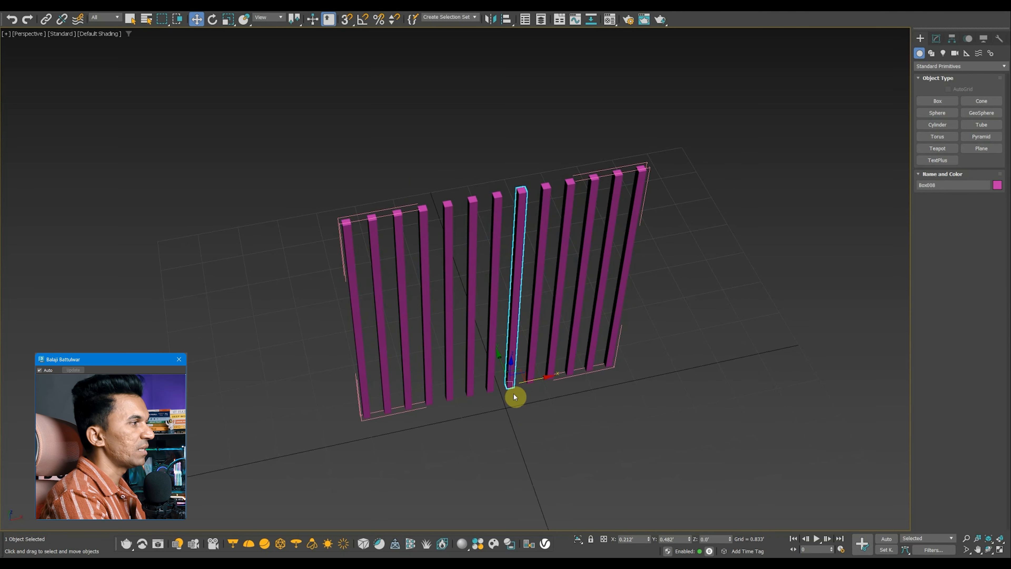
pyautogui.moveTo(500, 361); pyautogui.dragTo(504, 379)
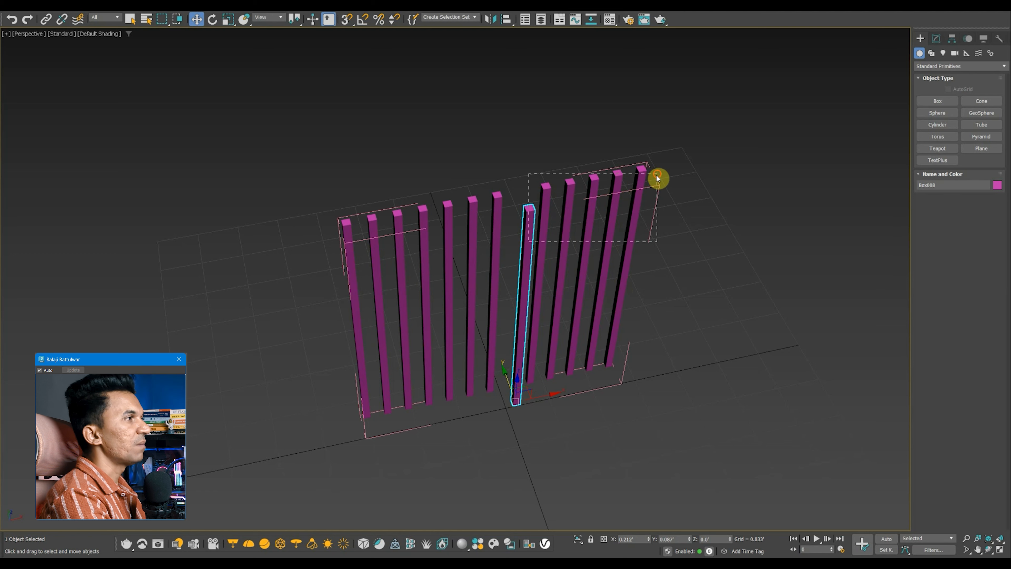
pyautogui.moveTo(657, 177); pyautogui.dragTo(491, 247)
pyautogui.click(71, 11)
pyautogui.click(84, 66)
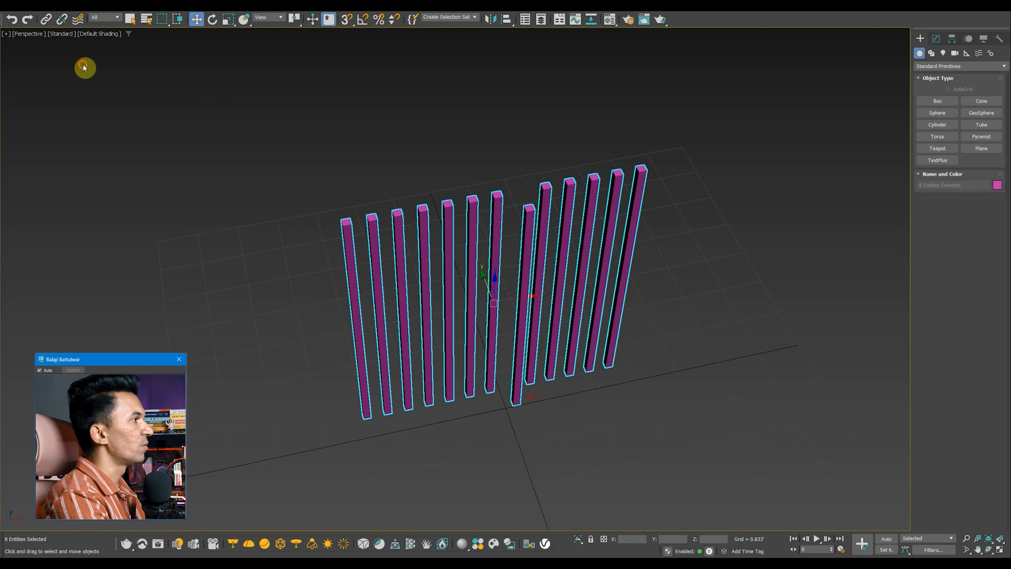
pyautogui.click(658, 266)
pyautogui.keyDown('alt'); pyautogui.moveTo(658, 266); pyautogui.dragTo(645, 279, button='middle'); pyautogui.keyUp('alt')
pyautogui.moveTo(542, 266); pyautogui.dragTo(352, 215)
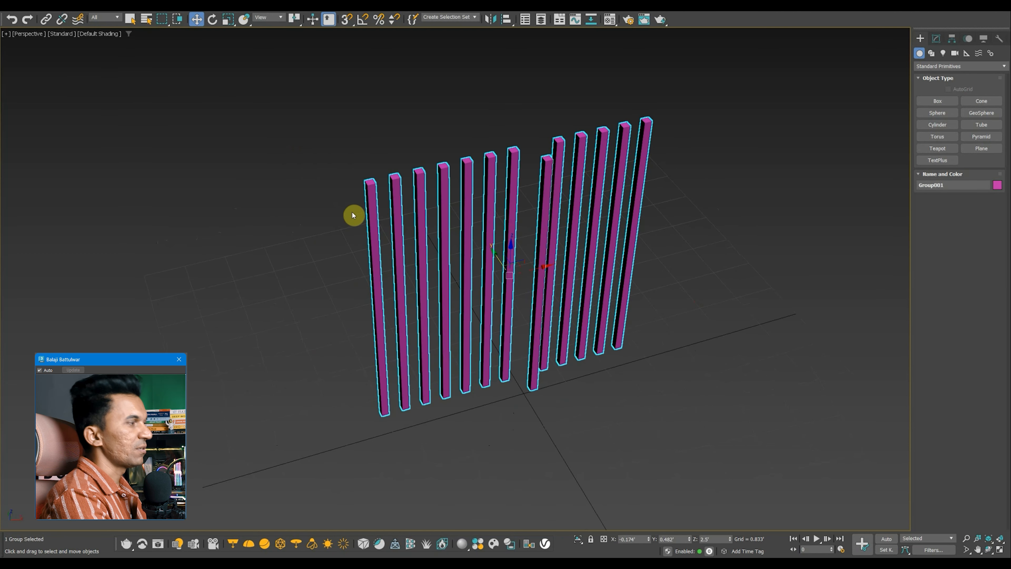
# Ungroup Group001 and select individual bars to check that they are separate objects.
pyautogui.click(650, 313)
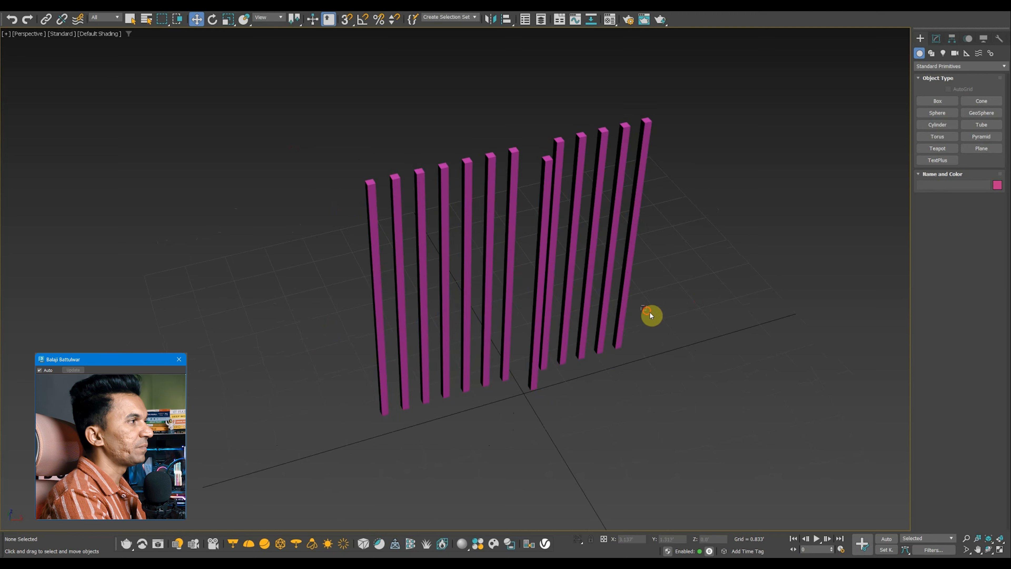
pyautogui.click(510, 202)
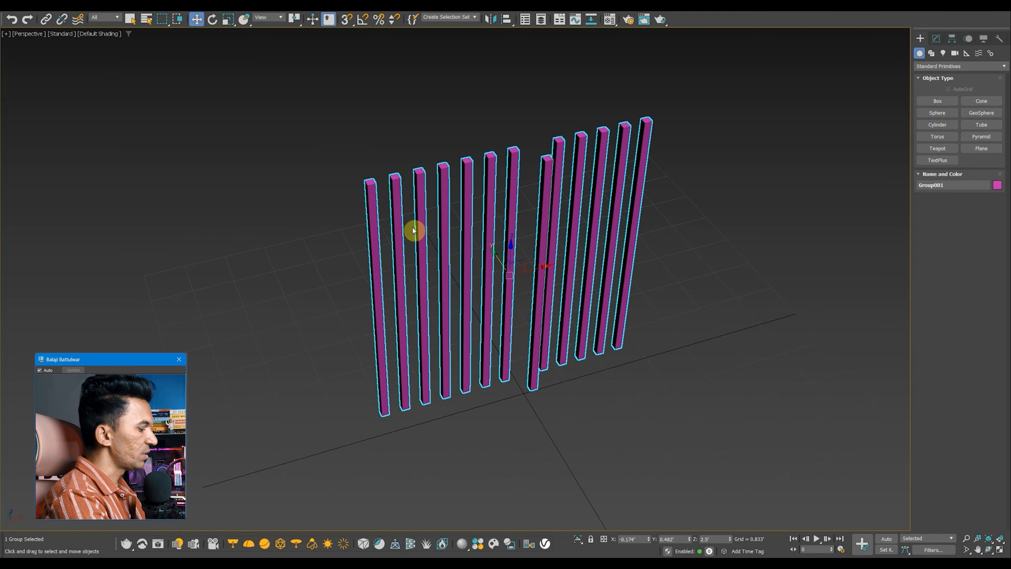
pyautogui.click(569, 246)
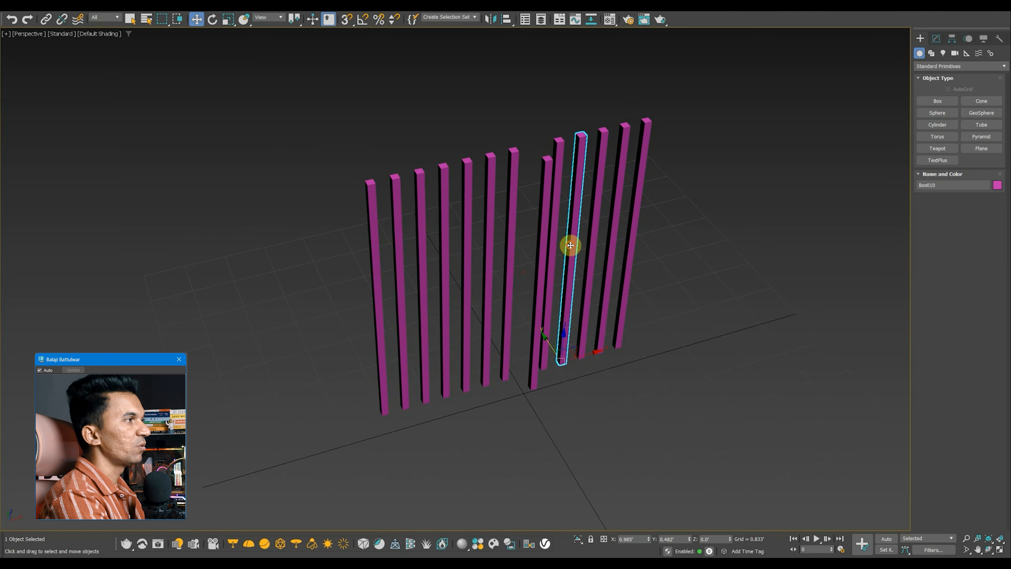
pyautogui.click(606, 238)
pyautogui.click(648, 241)
# Group all the bars again, accepting the default name Group001.
pyautogui.moveTo(701, 313); pyautogui.dragTo(255, 179)
pyautogui.hotkey('ctrl', 'g')
pyautogui.press('Return')
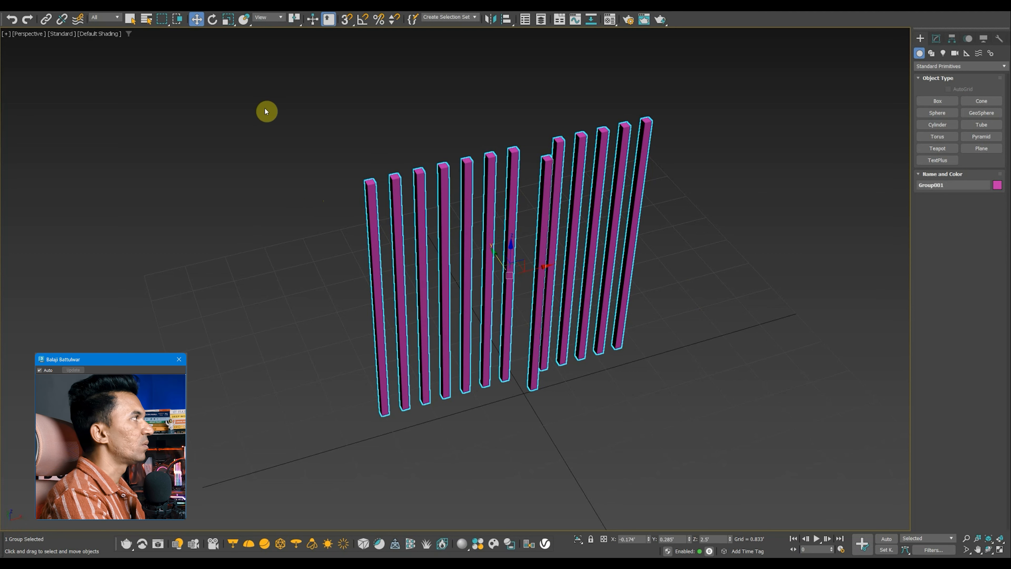
# Reset the scene without saving the changes.
pyautogui.click(8, 4)
pyautogui.click(23, 33)
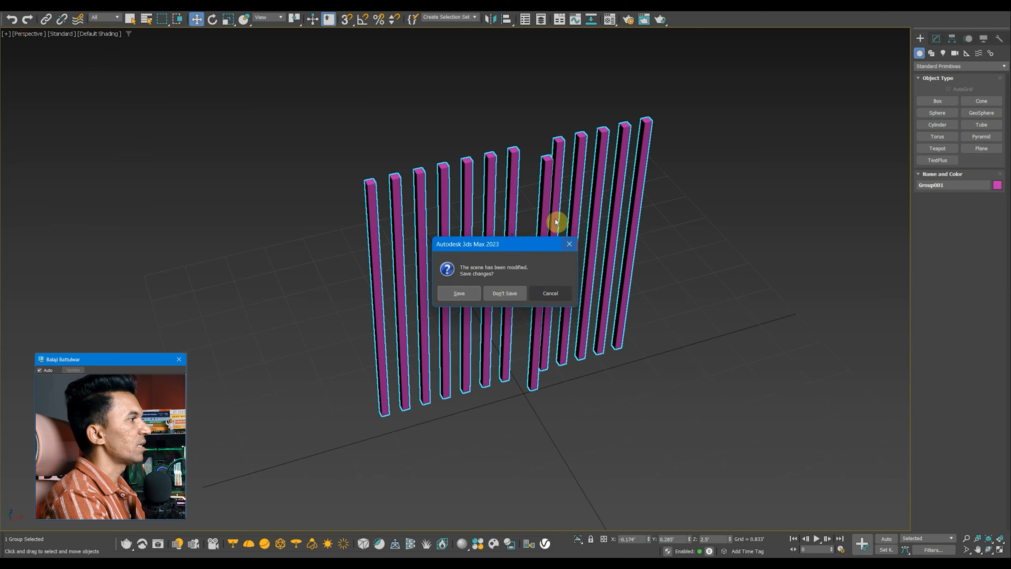
pyautogui.click(515, 298)
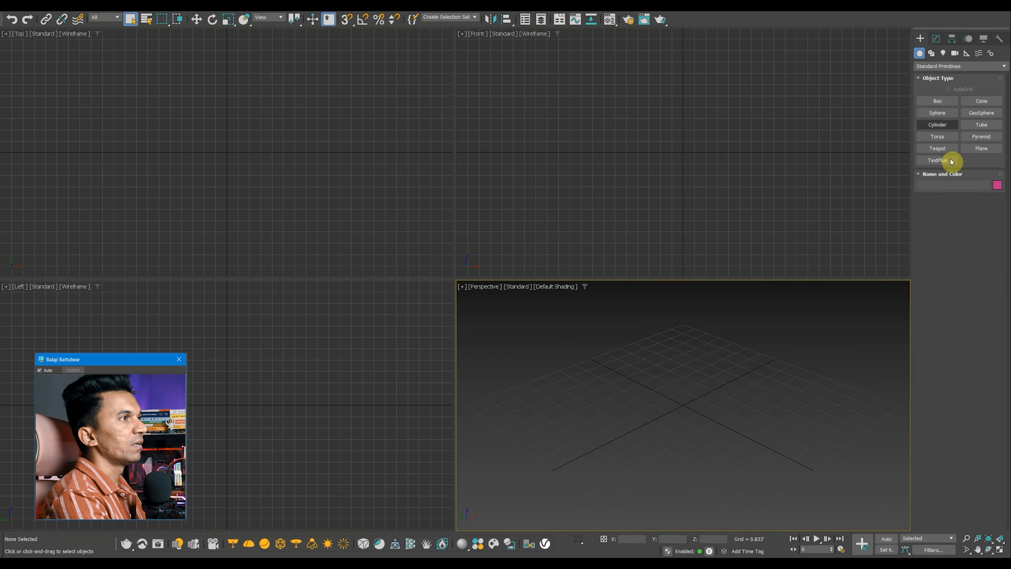
# Create a tall, thin box freehand near the grid centre in the maximized Perspective viewport.
pyautogui.click(937, 101)
pyautogui.hotkey('alt', 'w')
pyautogui.moveTo(471, 344); pyautogui.dragTo(416, 374)
pyautogui.click(413, 359)
pyautogui.click(416, 235)
pyautogui.rightClick(567, 317)
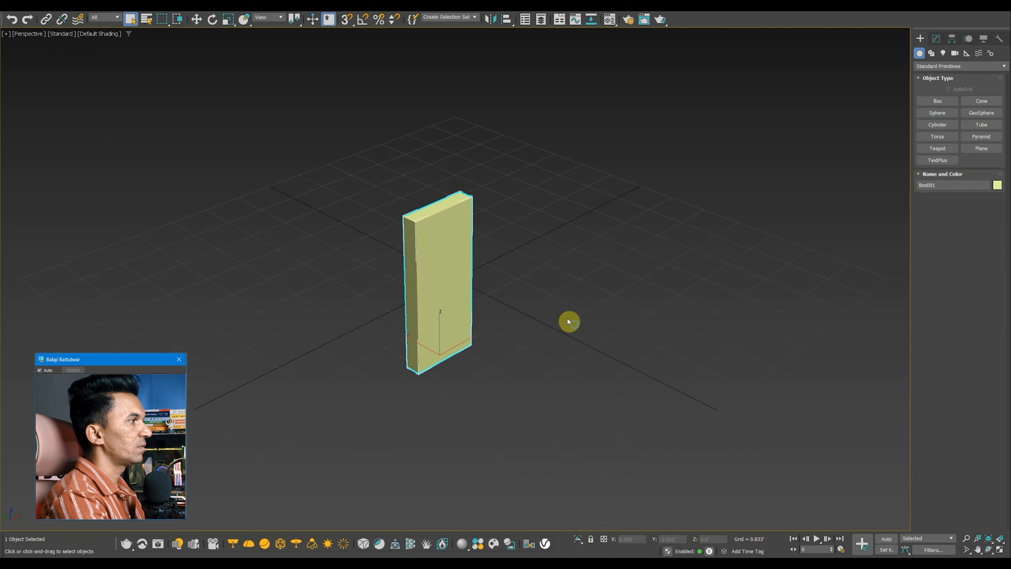
# Clone the box along the X axis so that a second box stands beside it with a small gap.
pyautogui.keyDown('alt'); pyautogui.moveTo(567, 317); pyautogui.dragTo(530, 346, button='middle'); pyautogui.keyUp('alt')
pyautogui.press('w')
pyautogui.keyDown('shift'); pyautogui.moveTo(470, 333); pyautogui.dragTo(553, 300); pyautogui.keyUp('shift')
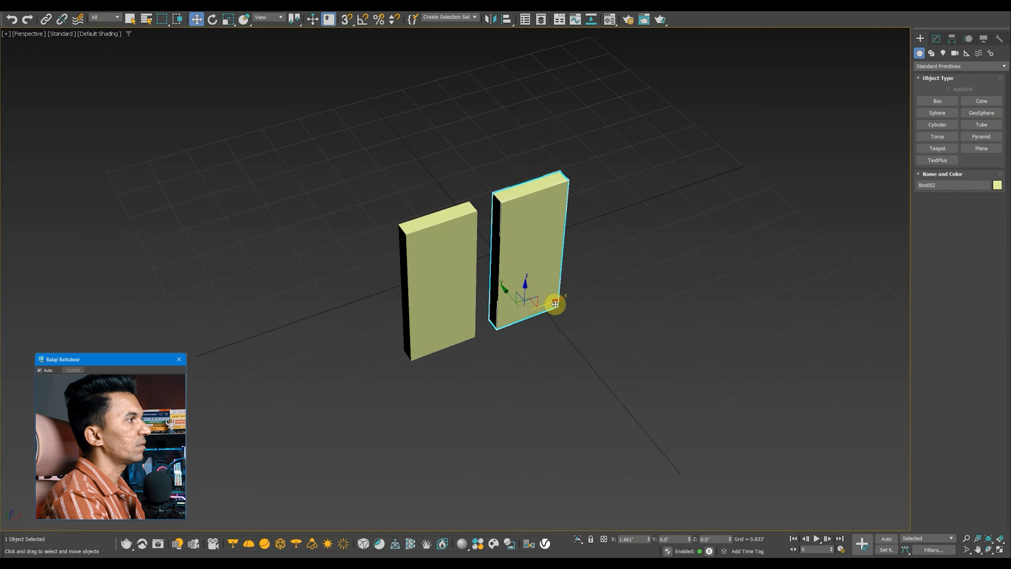
pyautogui.click(514, 316)
pyautogui.keyDown('alt'); pyautogui.moveTo(523, 273); pyautogui.dragTo(552, 325, button='middle'); pyautogui.keyUp('alt')
# Select the original box, then toggle Isolate Selection on and off to compare the views.
pyautogui.press('q')
pyautogui.click(414, 292)
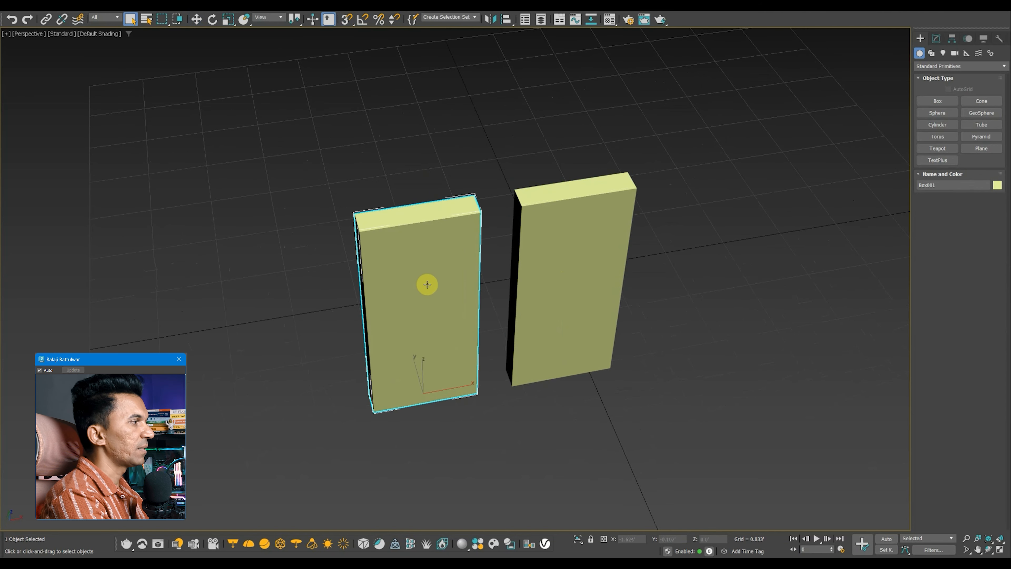
pyautogui.moveTo(426, 284); pyautogui.dragTo(445, 294, button='middle')
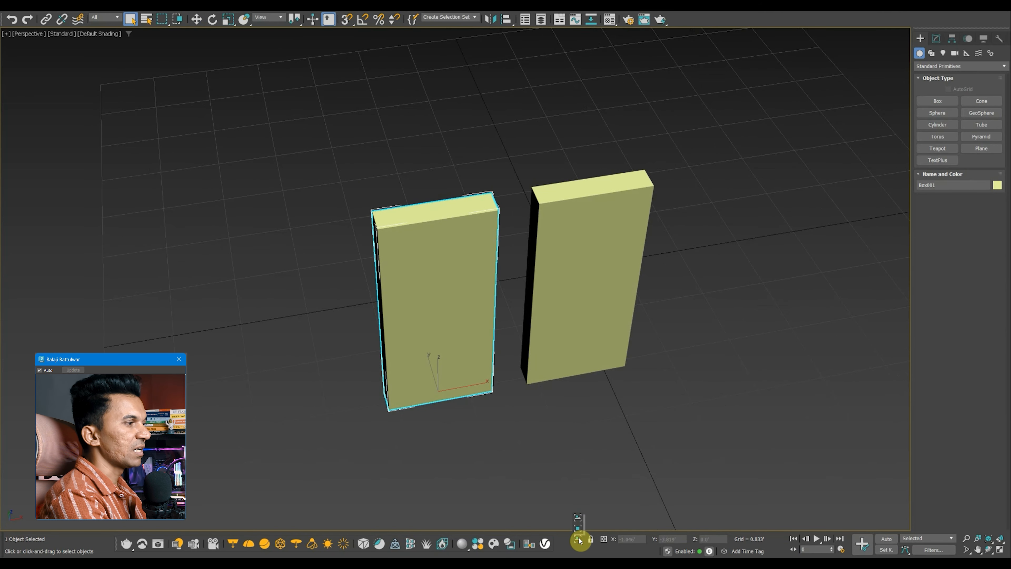
pyautogui.click(579, 541)
pyautogui.click(578, 541)
pyautogui.click(577, 542)
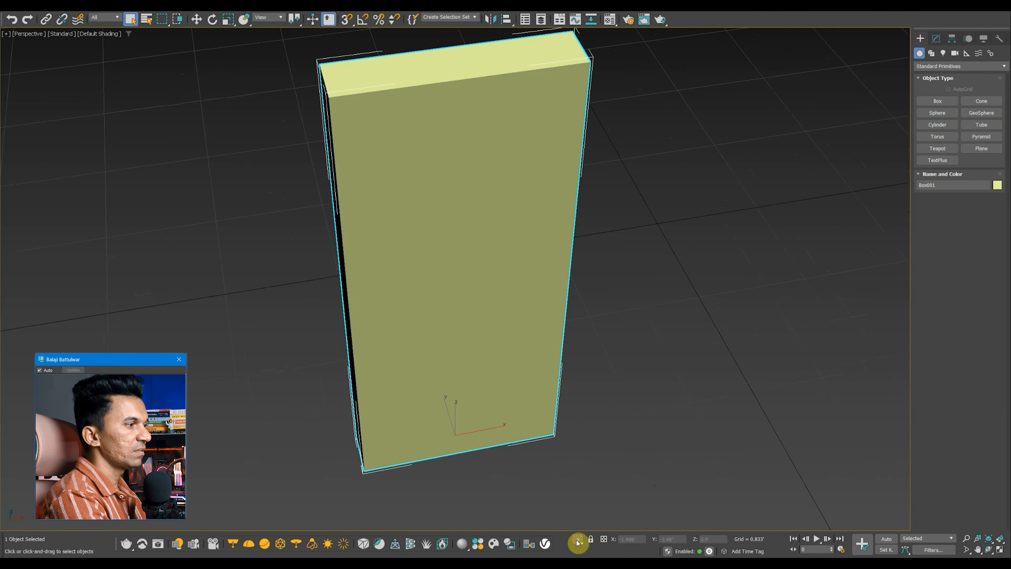
pyautogui.click(577, 542)
pyautogui.click(577, 542)
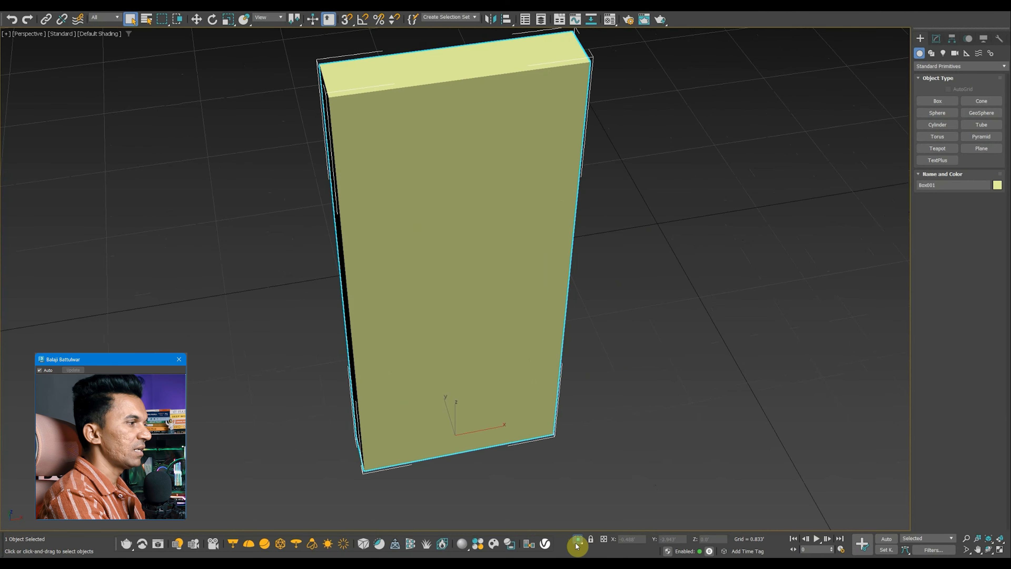
pyautogui.click(576, 541)
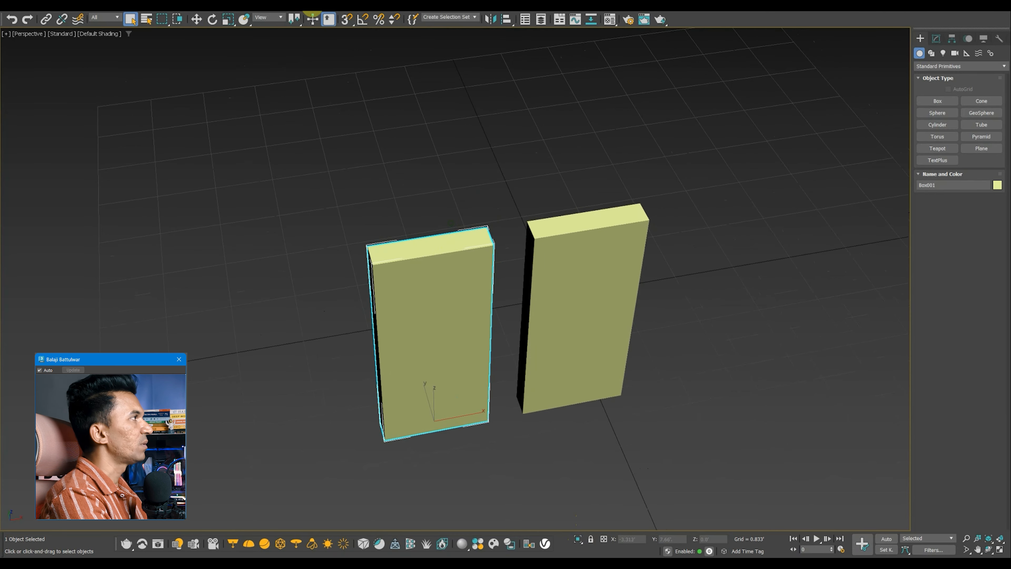
# Find the Isolate Selection Toggle action in the Hotkey Editor by searching for isolat.
pyautogui.click(312, 12)
pyautogui.click(311, 22)
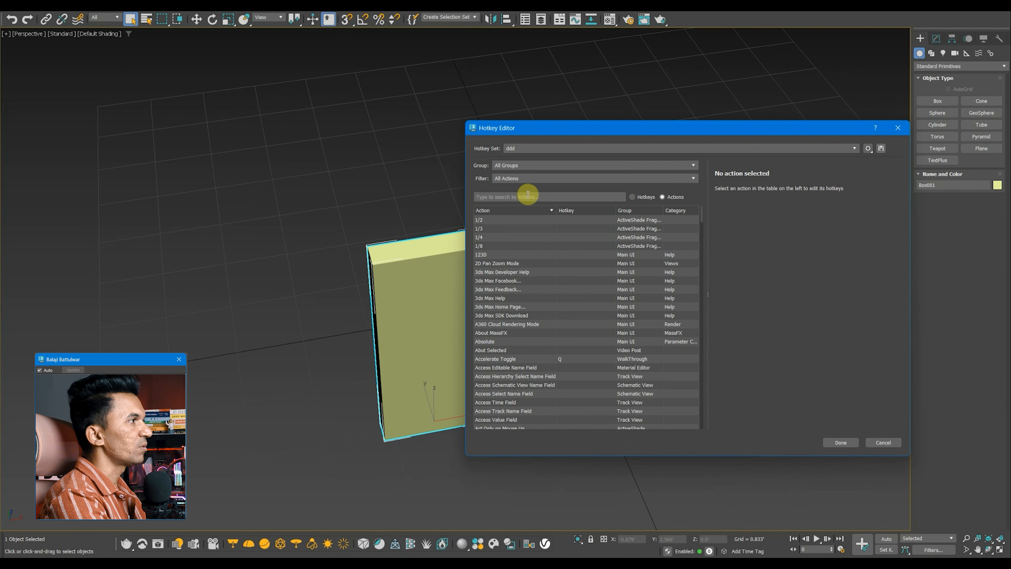
pyautogui.click(526, 194)
pyautogui.write('iso')
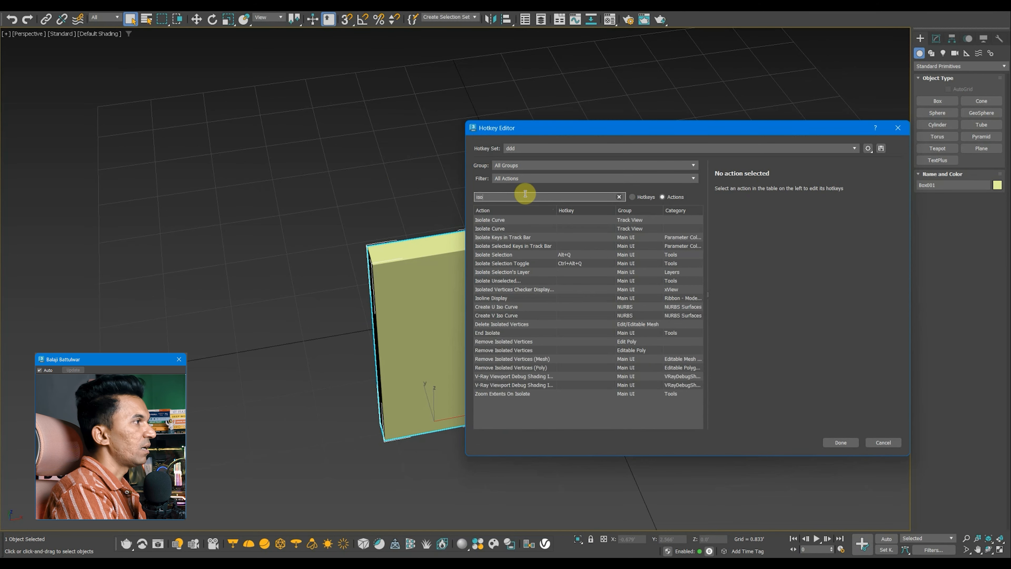
pyautogui.write('lat')
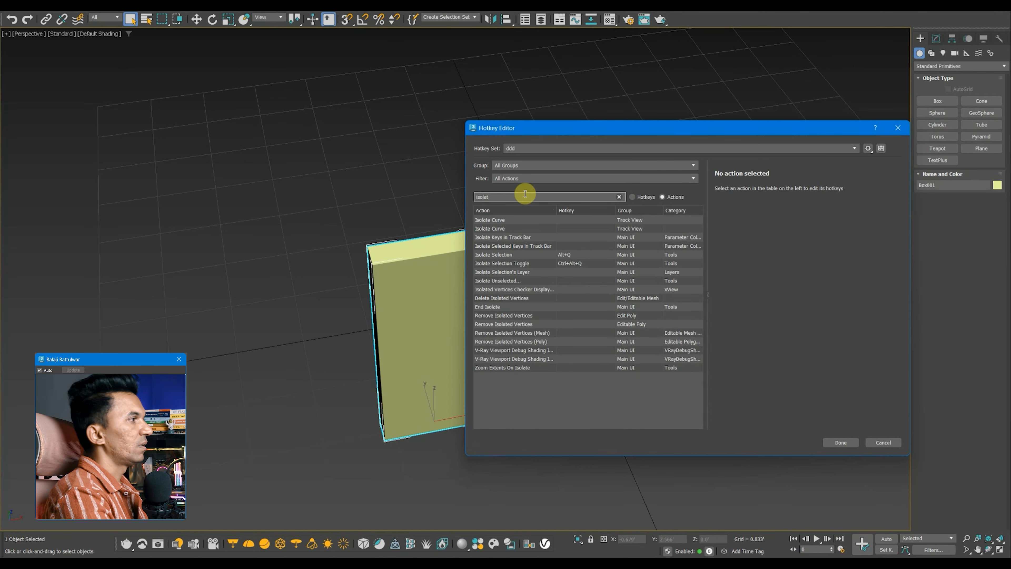
pyautogui.click(516, 263)
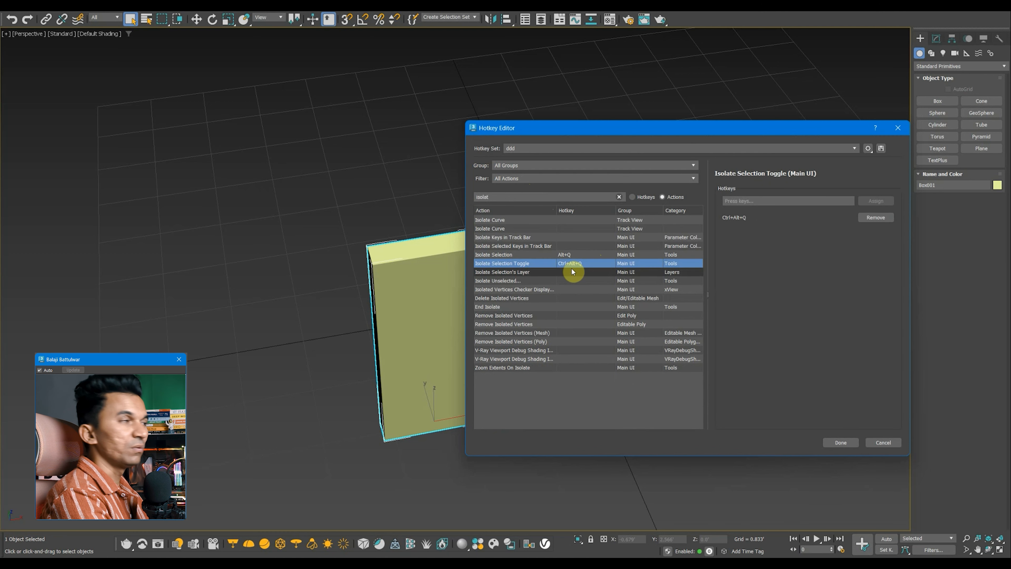
# Assign hotkey 1 to Isolate Selection Toggle, removing it from the conflicting Sub-Object Level 1 action.
pyautogui.click(770, 201)
pyautogui.press('1')
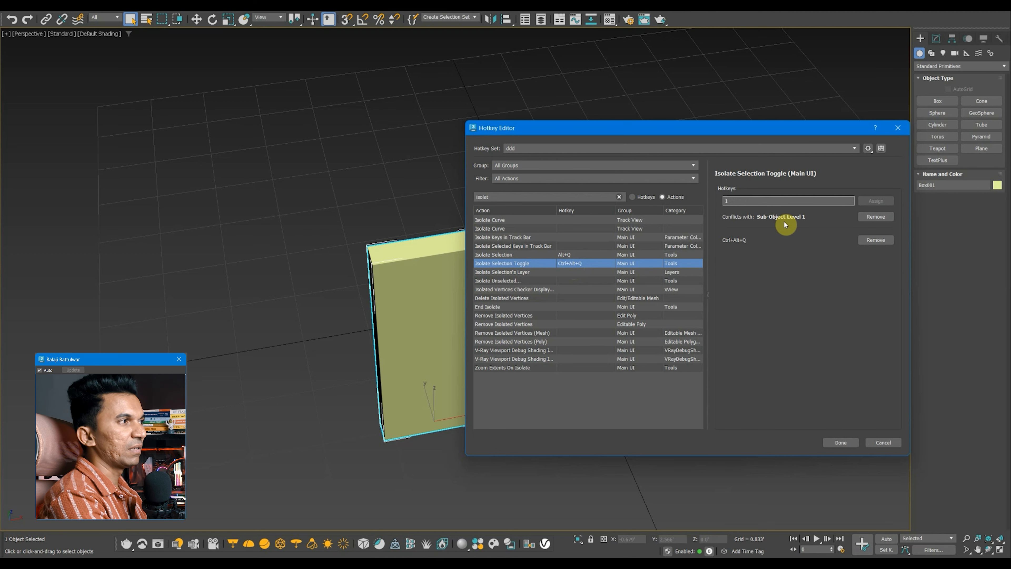
pyautogui.click(875, 218)
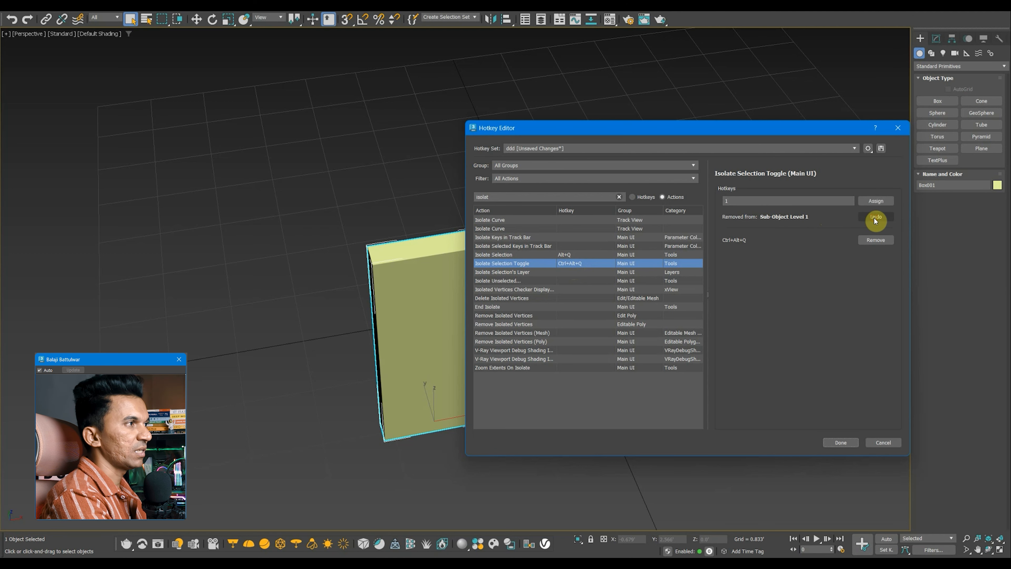
pyautogui.click(876, 201)
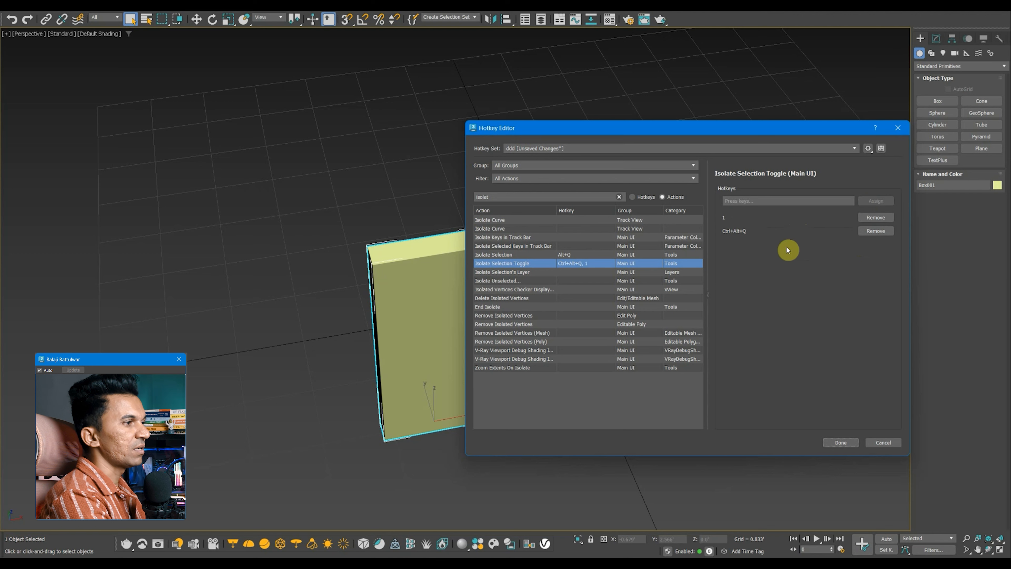
# Finish editing the hotkeys and save the changes to the ddd hotkey set.
pyautogui.click(835, 438)
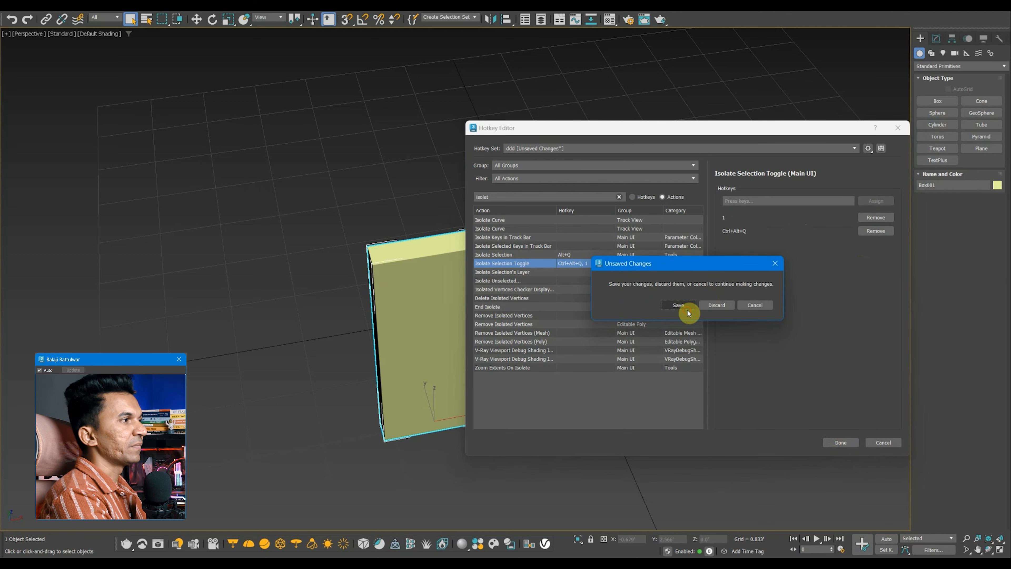
pyautogui.click(679, 305)
pyautogui.click(614, 389)
# Test the new isolate hotkey by isolating the cloned box and bringing the other box back into view.
pyautogui.click(454, 364)
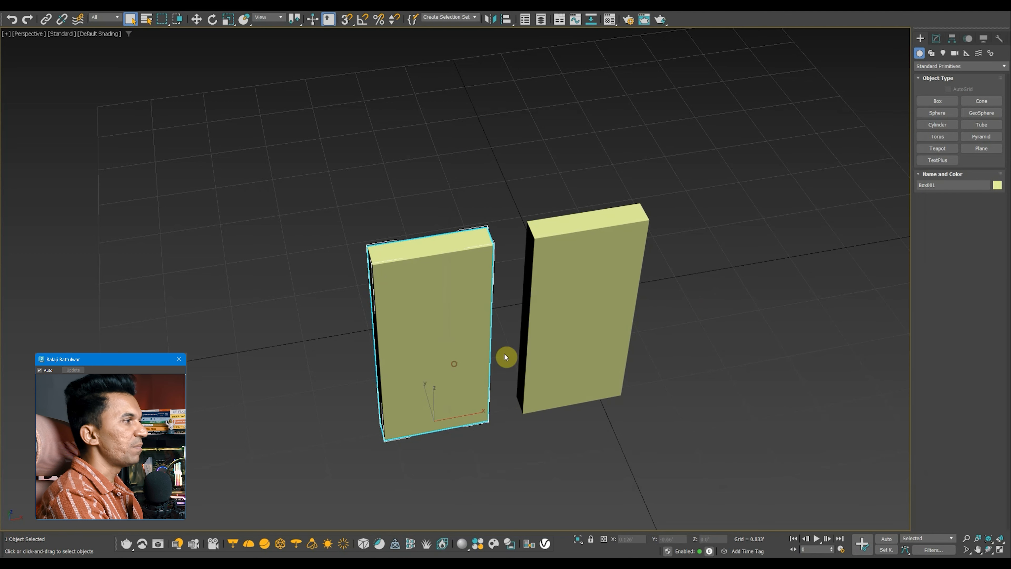
pyautogui.moveTo(507, 357); pyautogui.dragTo(543, 334, button='middle')
pyautogui.click(614, 311)
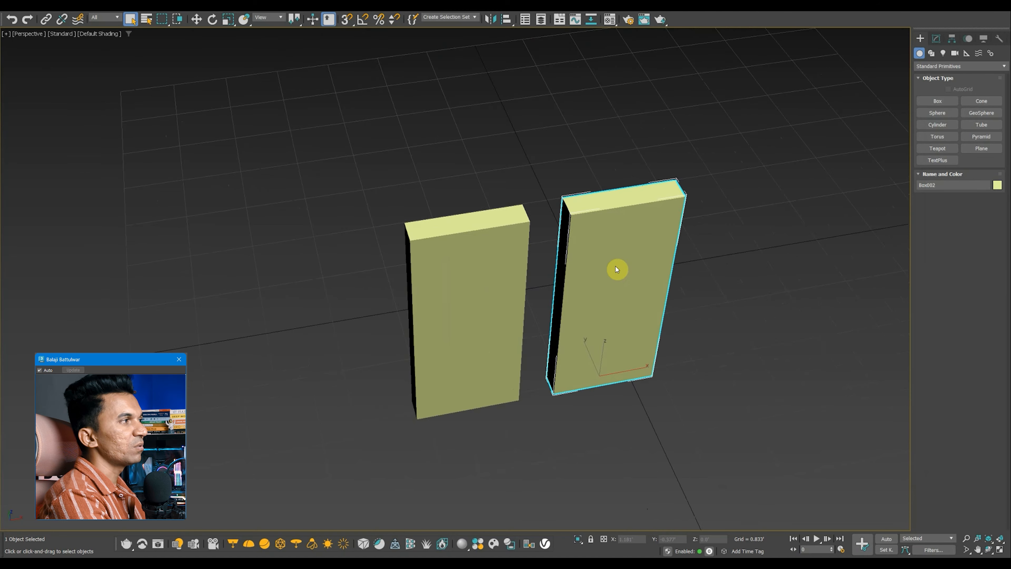
pyautogui.press('z')
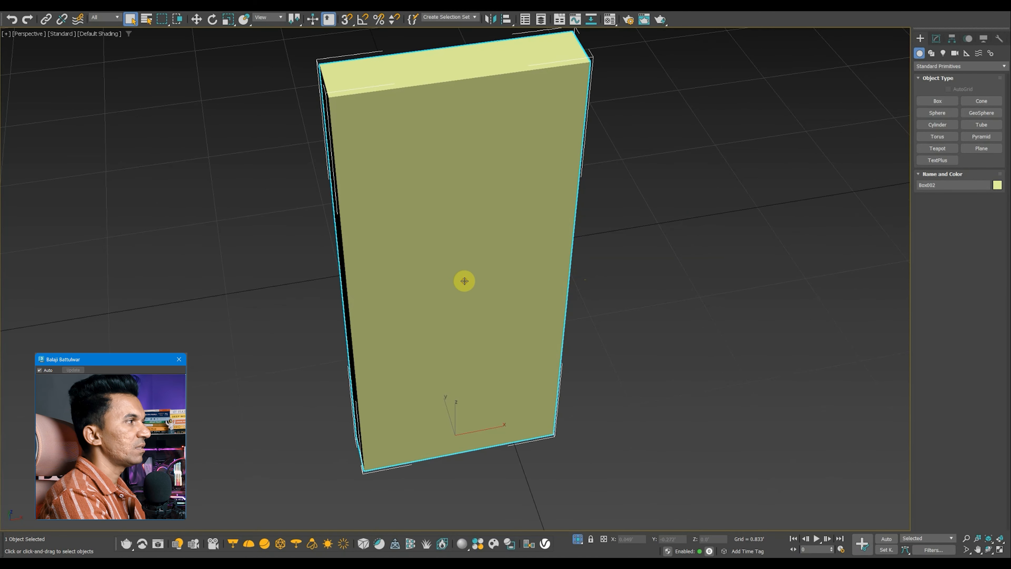
pyautogui.hotkey('shift', 'z')
# Change the original box's object color to magenta.
pyautogui.click(465, 282)
pyautogui.click(997, 186)
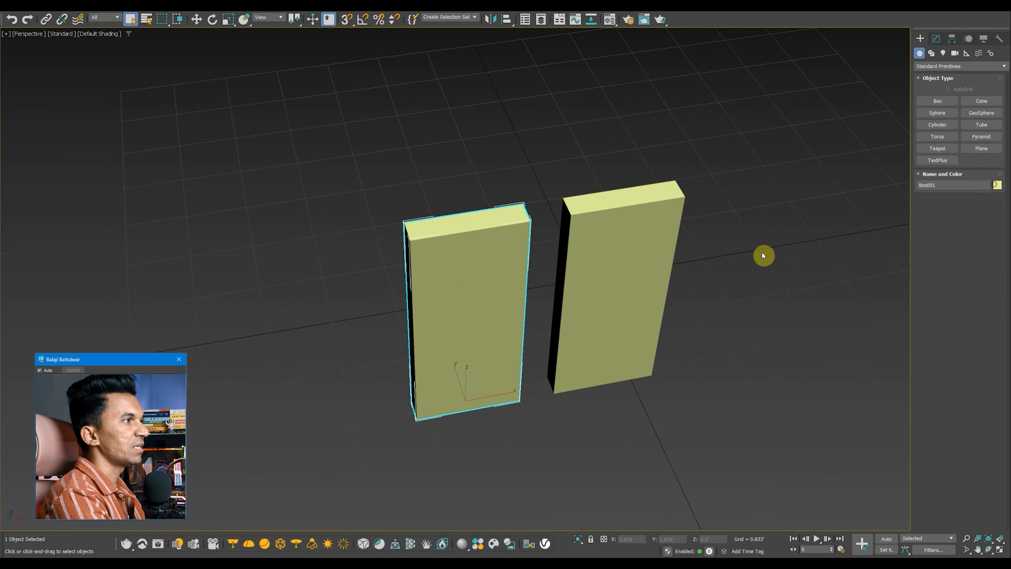
pyautogui.click(604, 278)
pyautogui.click(601, 332)
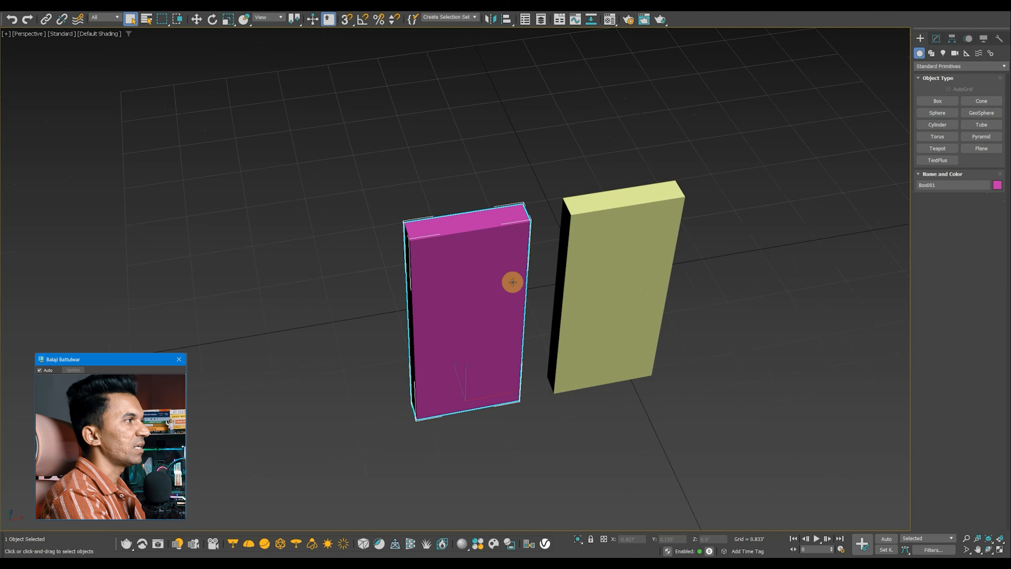
# Test isolating the yellow box and the magenta box in turn, restoring both boxes after each isolation.
pyautogui.press('z')
pyautogui.hotkey('shift', 'z')
pyautogui.click(597, 299)
pyautogui.press('z')
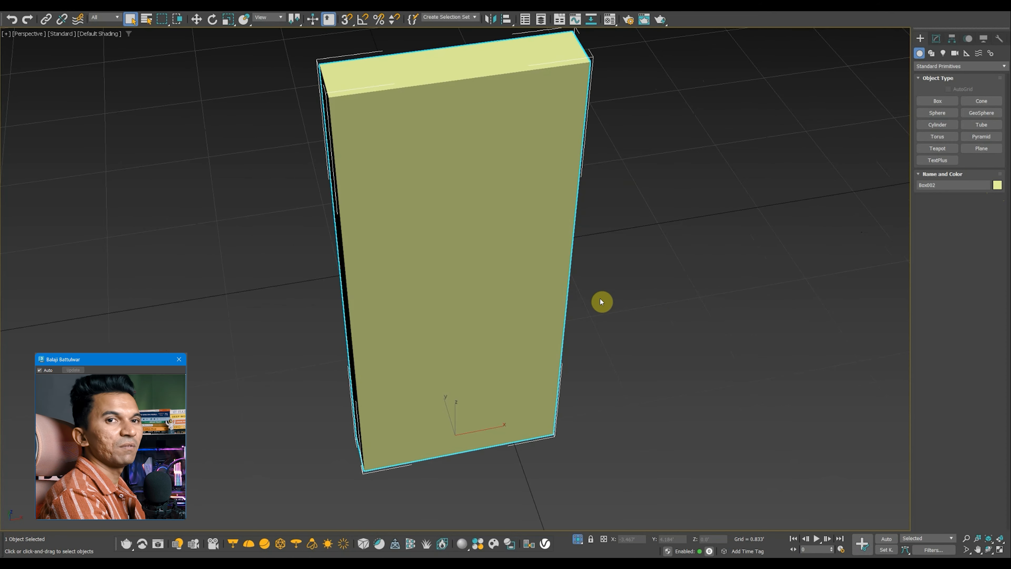
pyautogui.hotkey('shift', 'z')
pyautogui.click(424, 305)
pyautogui.press('z')
pyautogui.hotkey('shift', 'z')
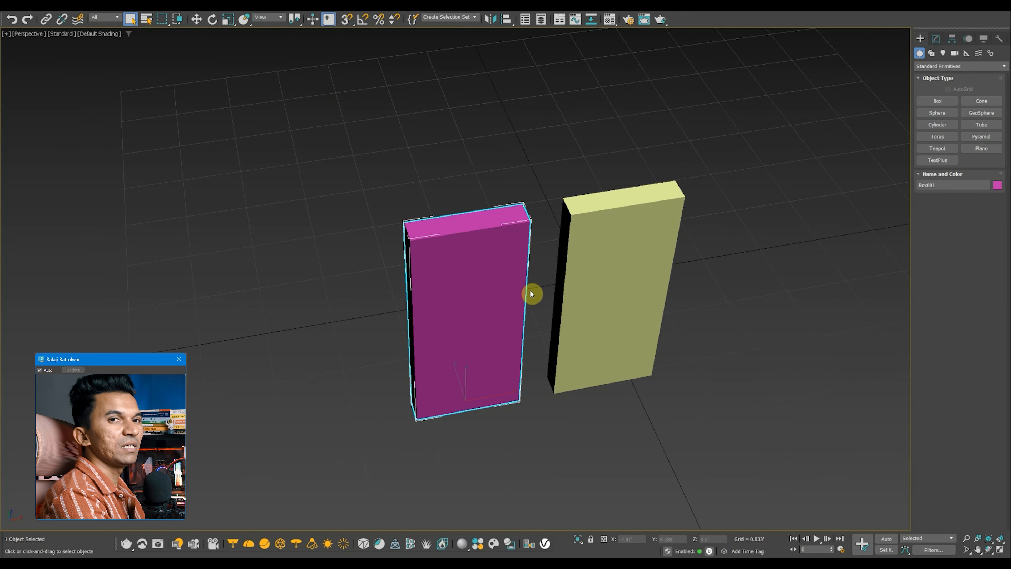
pyautogui.press('z')
pyautogui.click(629, 292)
pyautogui.hotkey('shift', 'z')
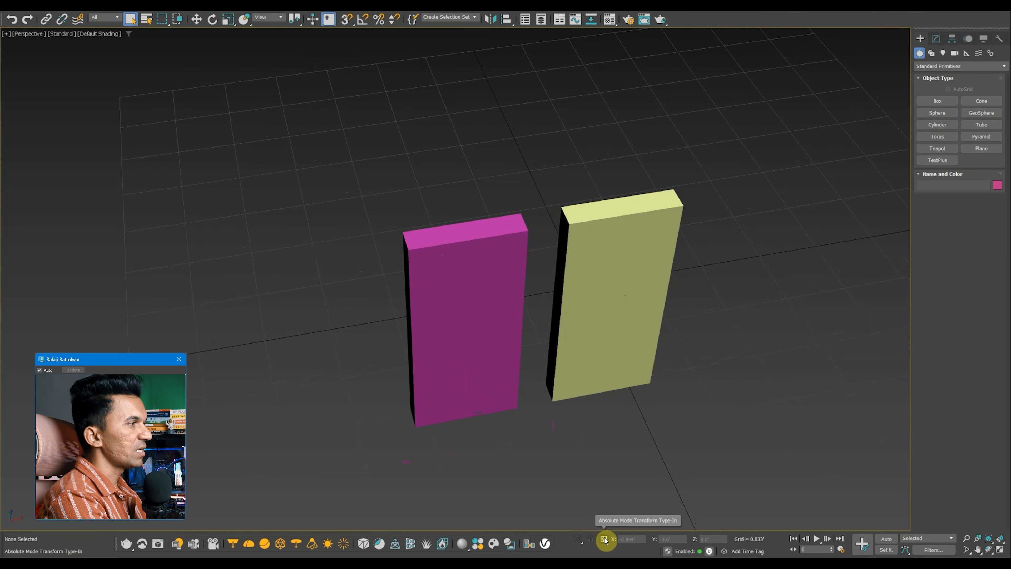
# List the Compound Objects creation tools and select only the yellow box.
pyautogui.moveTo(609, 399); pyautogui.dragTo(417, 221)
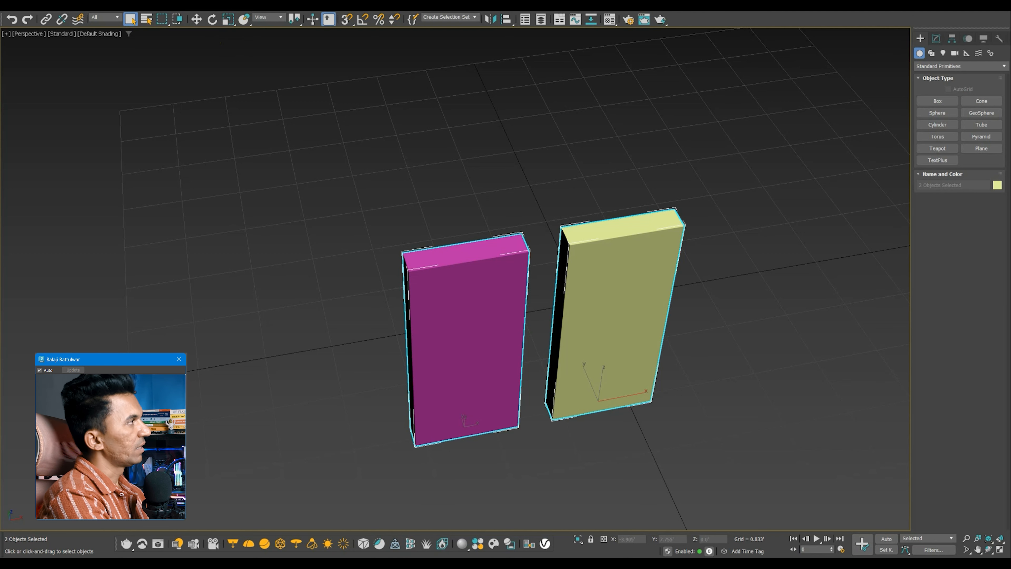
pyautogui.click(321, 14)
pyautogui.click(527, 173)
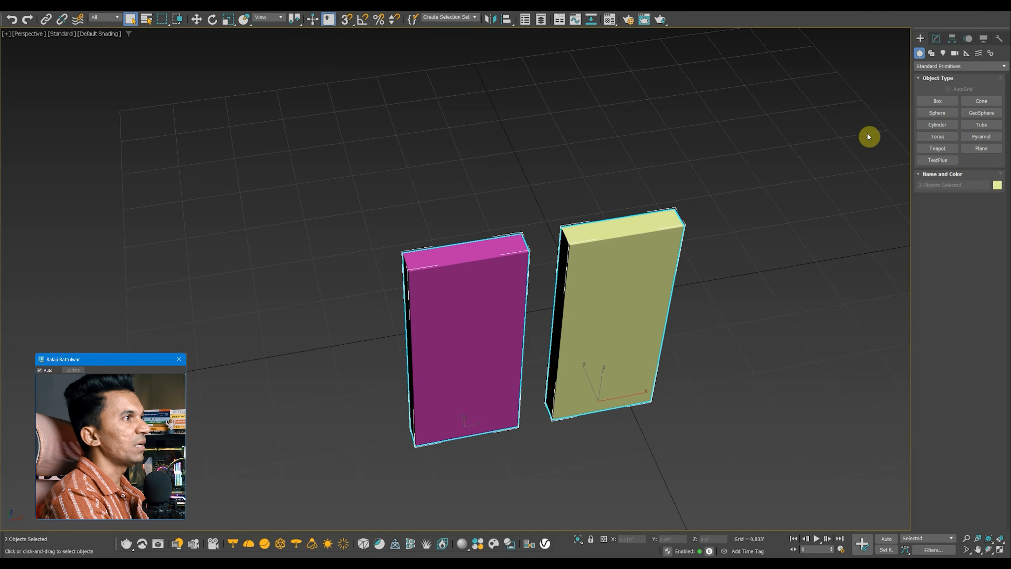
pyautogui.click(932, 66)
pyautogui.click(933, 94)
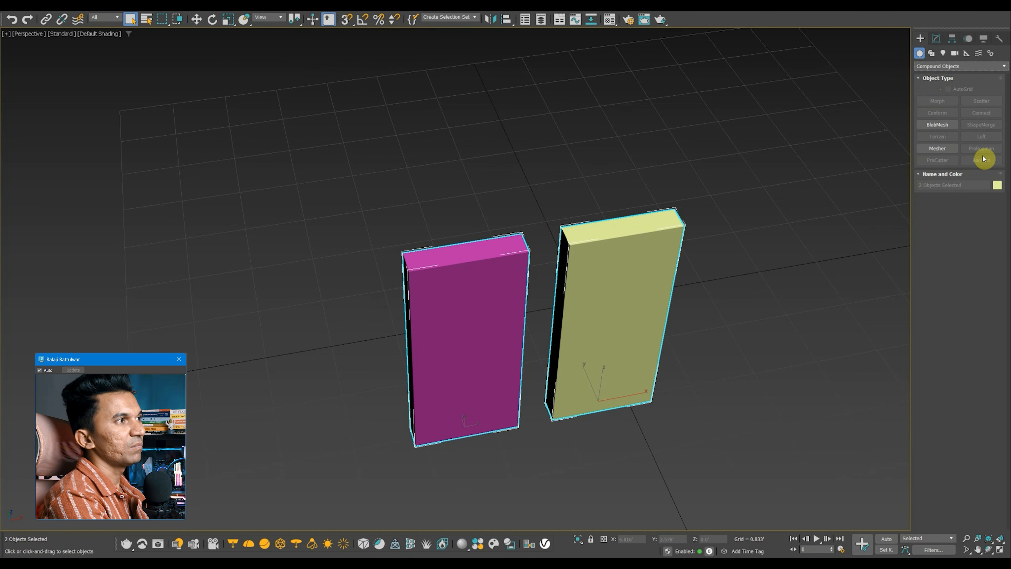
pyautogui.click(603, 273)
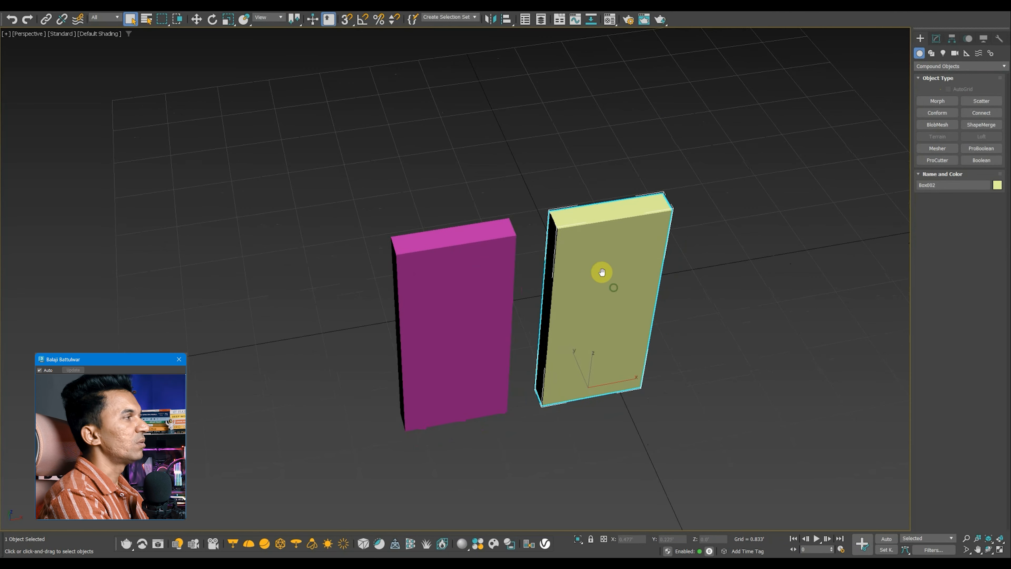
# Assign hotkey F2 to ProBoolean Compound Object, removing it from the conflicting Viewport Selection Shade Selected Faces Toggle action, and finish editing the hotkeys.
pyautogui.rightClick(289, 15)
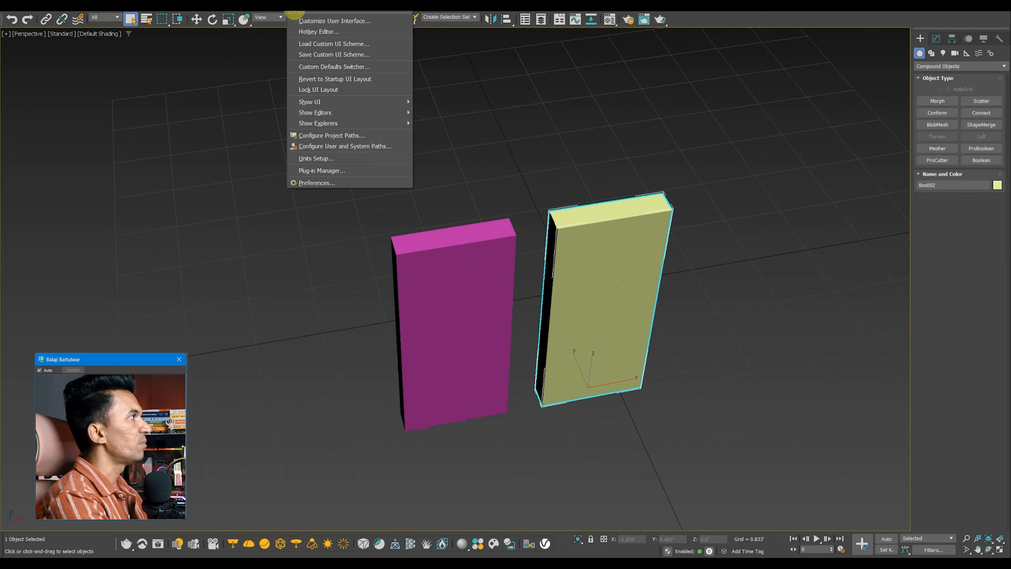
pyautogui.click(312, 43)
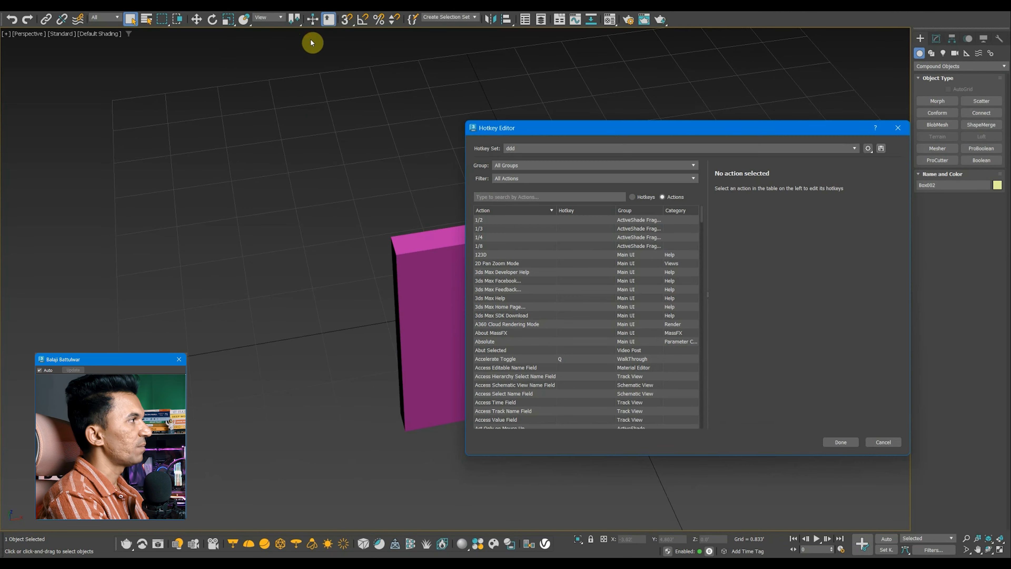
pyautogui.click(520, 198)
pyautogui.write('prob')
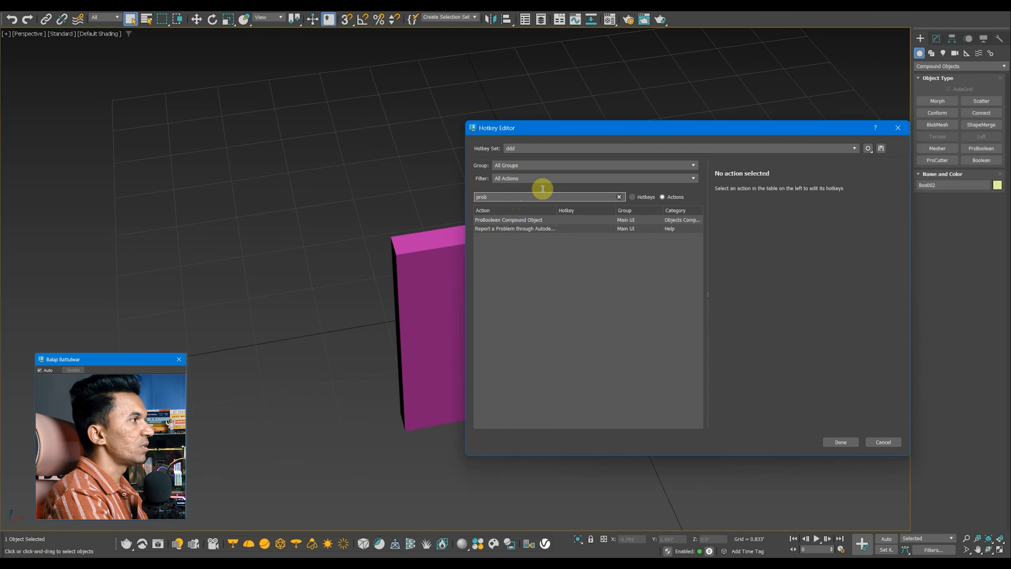
pyautogui.click(538, 219)
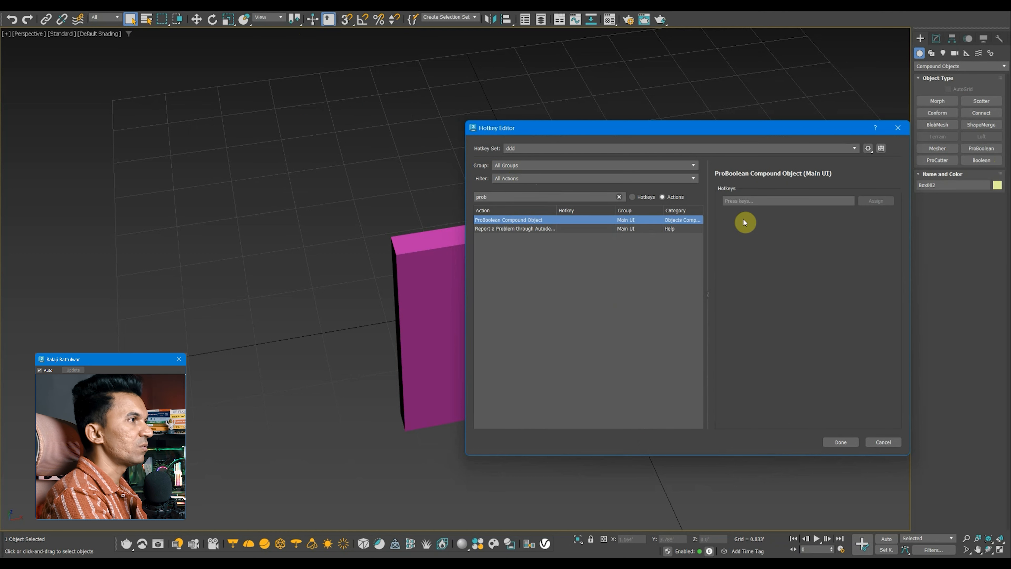
pyautogui.click(758, 201)
pyautogui.press('F2')
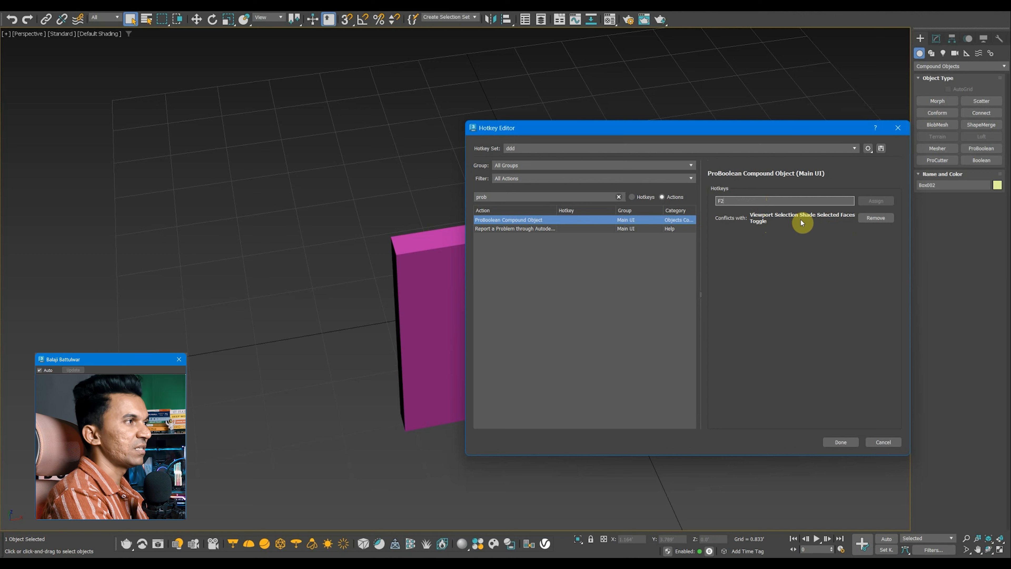
pyautogui.click(876, 200)
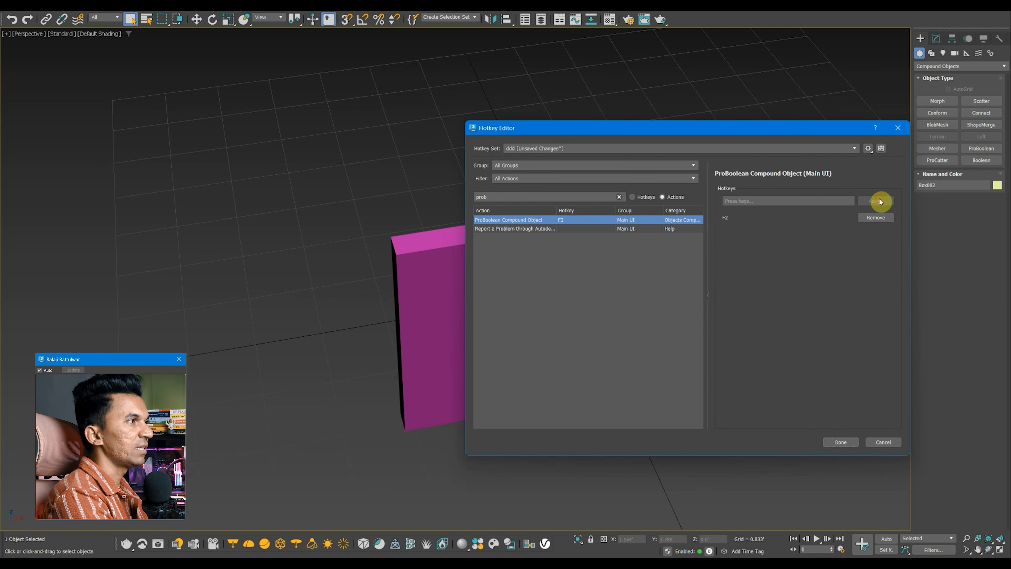
pyautogui.click(848, 443)
pyautogui.click(708, 314)
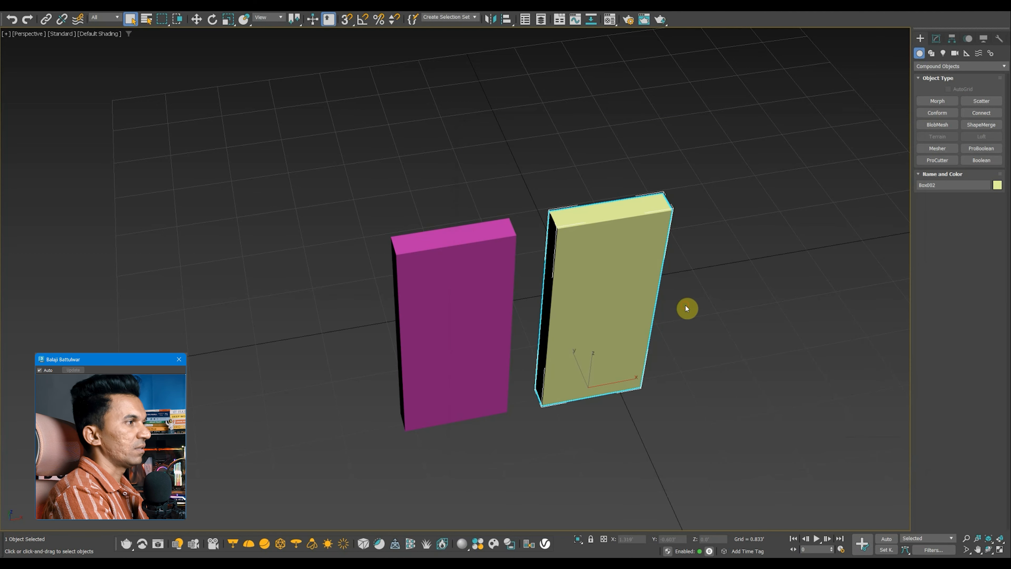
# Scale the magenta box down and move it through the middle of the yellow box.
pyautogui.moveTo(650, 286); pyautogui.dragTo(649, 272, button='middle')
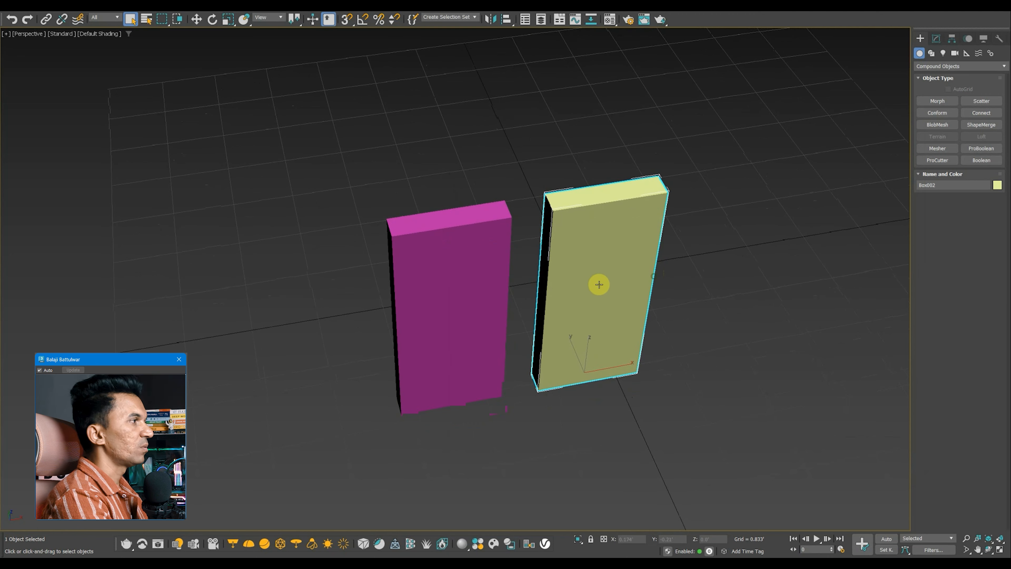
pyautogui.click(503, 330)
pyautogui.moveTo(504, 331); pyautogui.dragTo(523, 317, button='middle')
pyautogui.press('r')
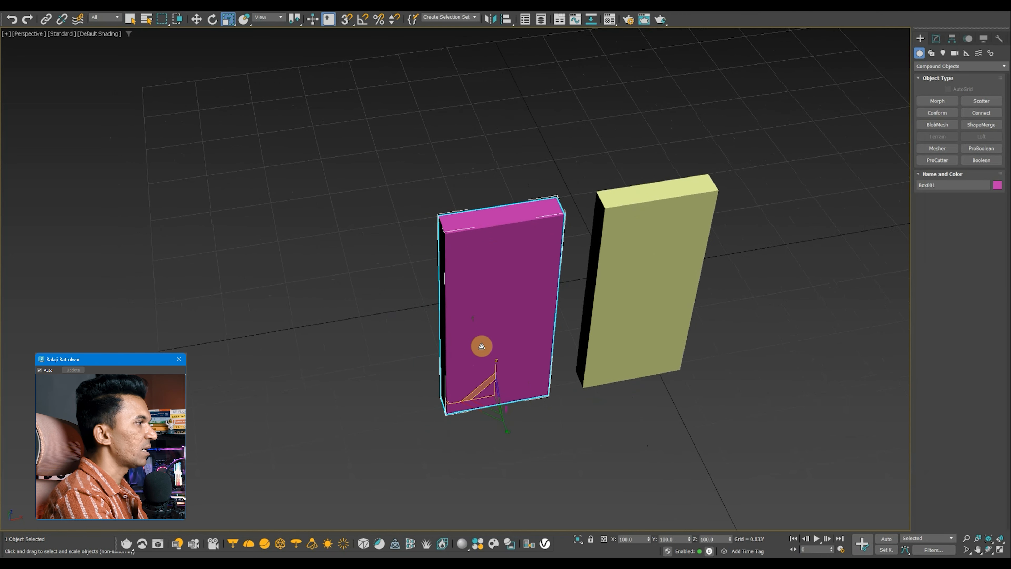
pyautogui.moveTo(496, 368); pyautogui.dragTo(526, 481)
pyautogui.press('w')
pyautogui.moveTo(505, 386); pyautogui.dragTo(647, 288)
# Subtract the magenta box from the yellow box with ProBoolean to cut a rectangular opening, and deselect the result.
pyautogui.click(666, 220)
pyautogui.scroll(2, 661, 206)
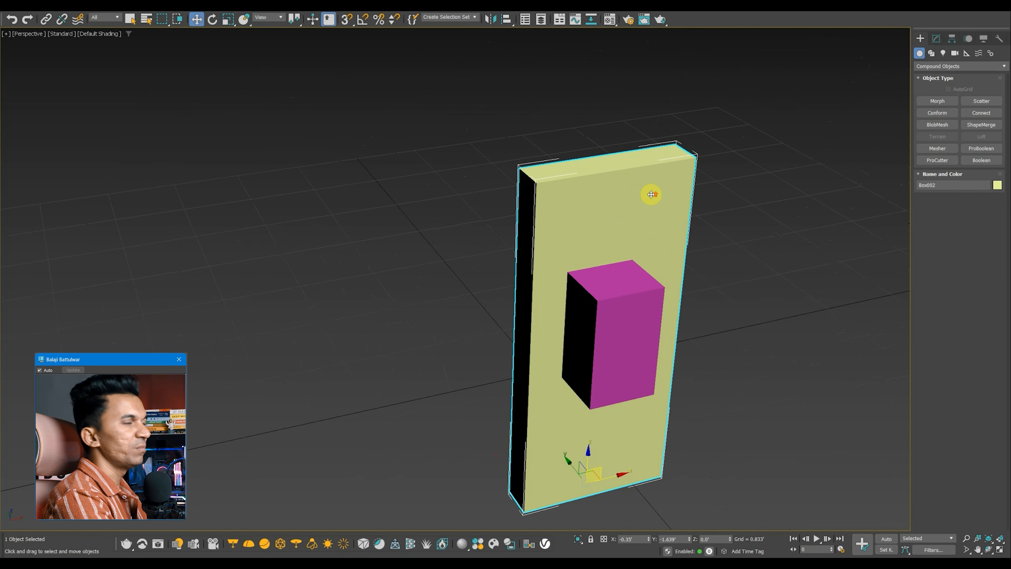
pyautogui.moveTo(652, 195); pyautogui.dragTo(641, 226, button='middle')
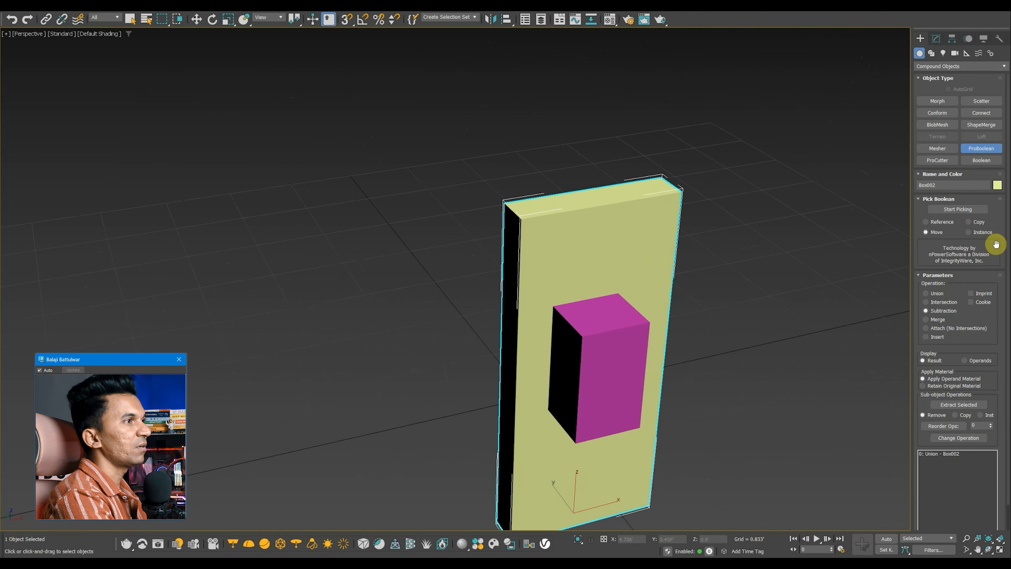
pyautogui.click(976, 209)
pyautogui.click(623, 345)
pyautogui.press('w')
pyautogui.moveTo(800, 311); pyautogui.dragTo(782, 294, button='middle')
pyautogui.click(752, 269)
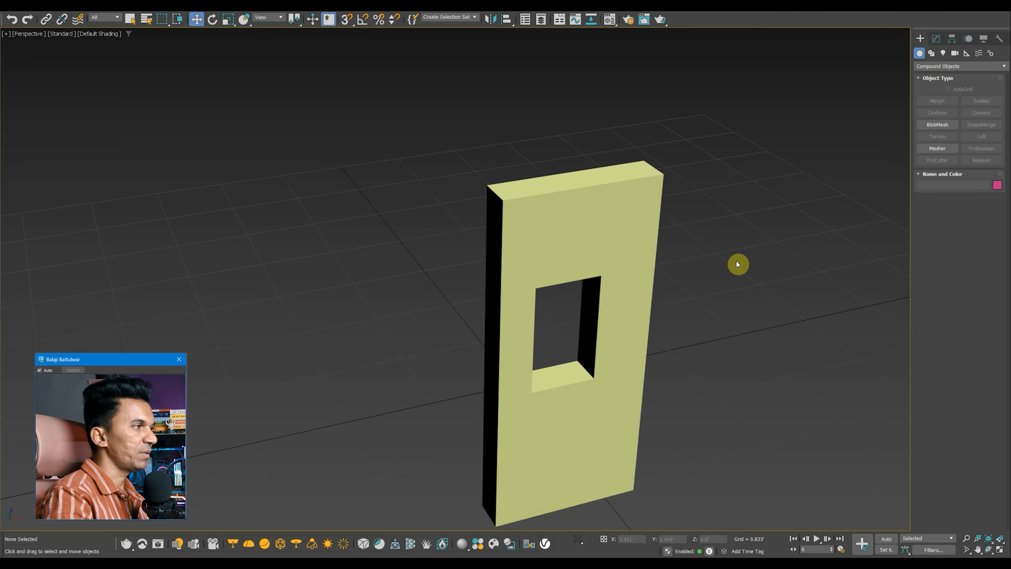
# Reset the scene without saving it and maximize the Perspective viewport.
pyautogui.click(656, 230)
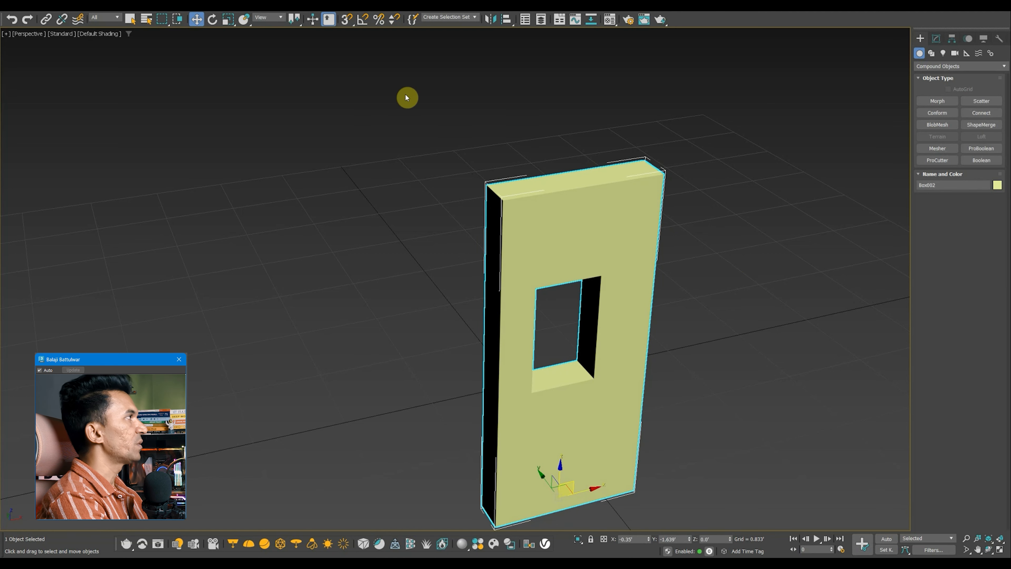
pyautogui.click(304, 11)
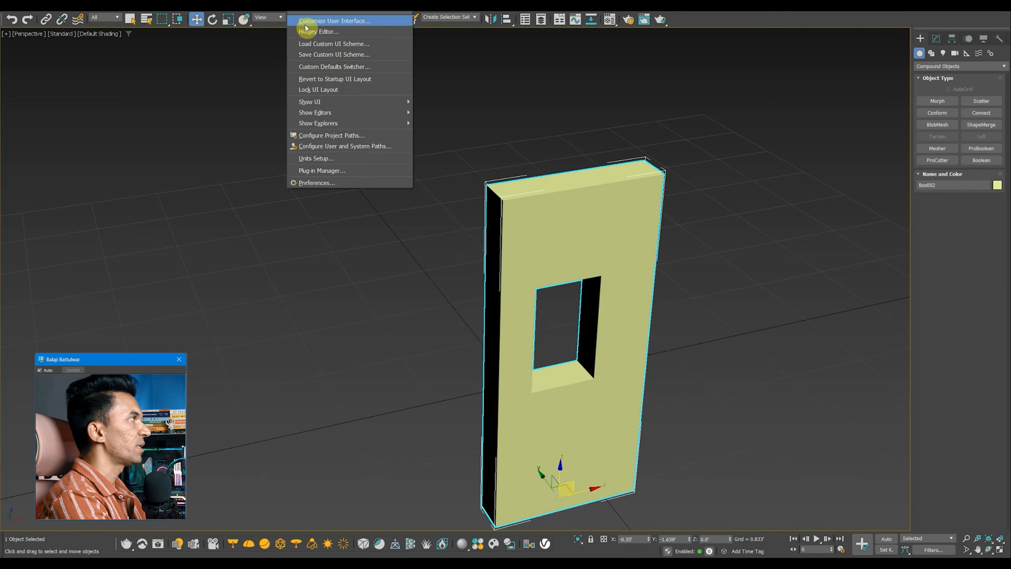
pyautogui.click(14, 11)
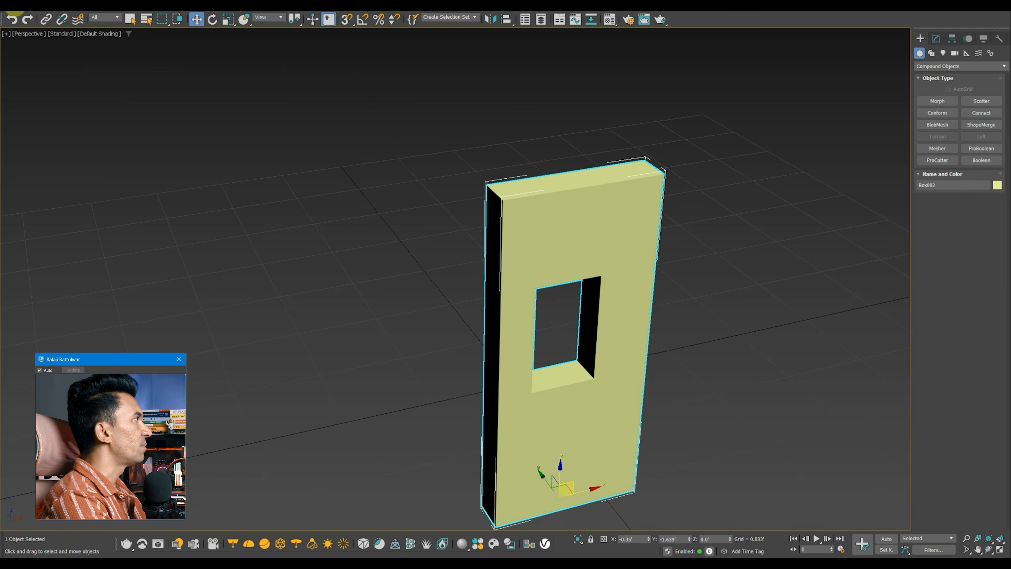
pyautogui.click(13, 11)
pyautogui.click(22, 29)
pyautogui.click(505, 293)
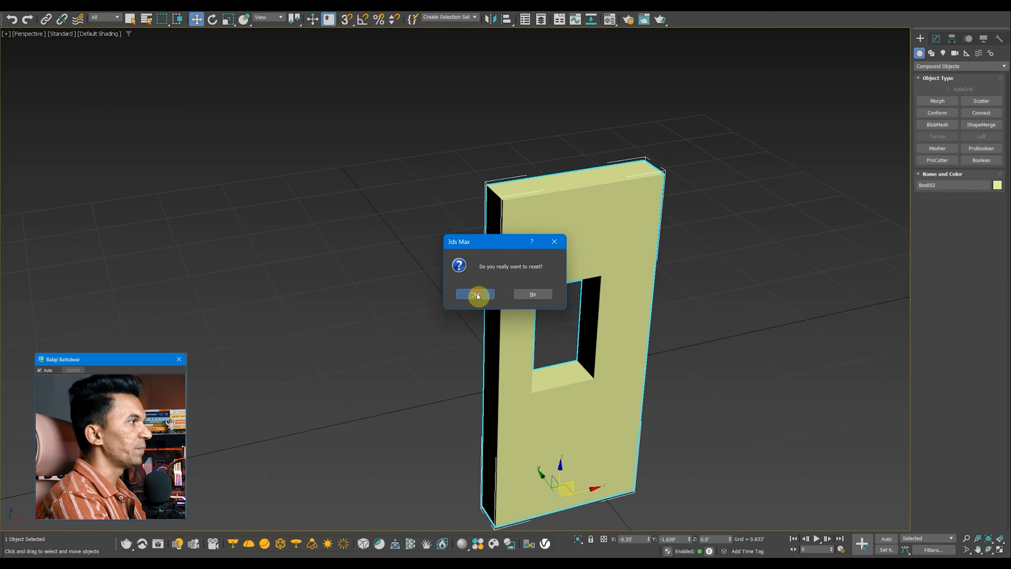
pyautogui.click(478, 294)
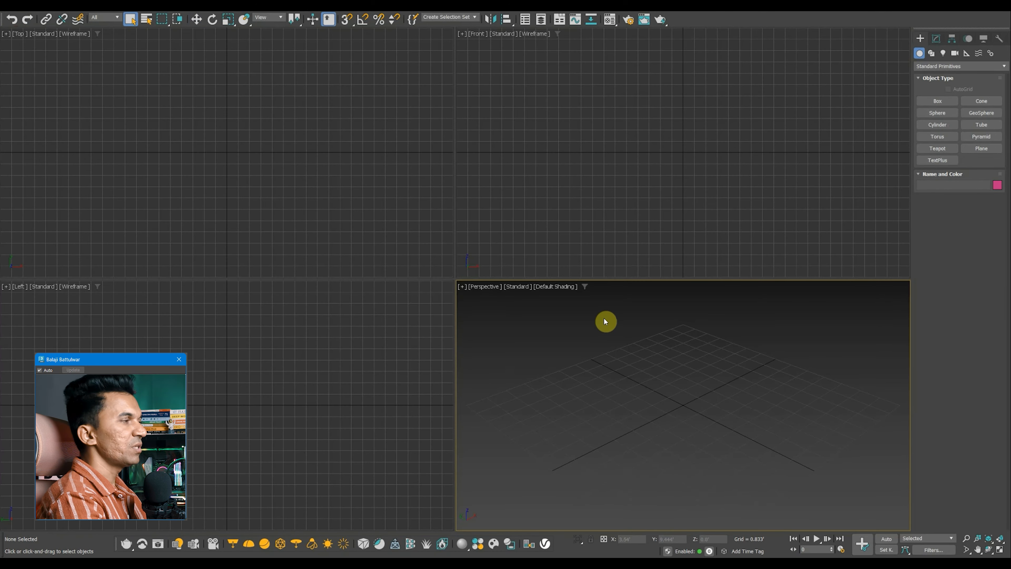
pyautogui.hotkey('alt', 'w')
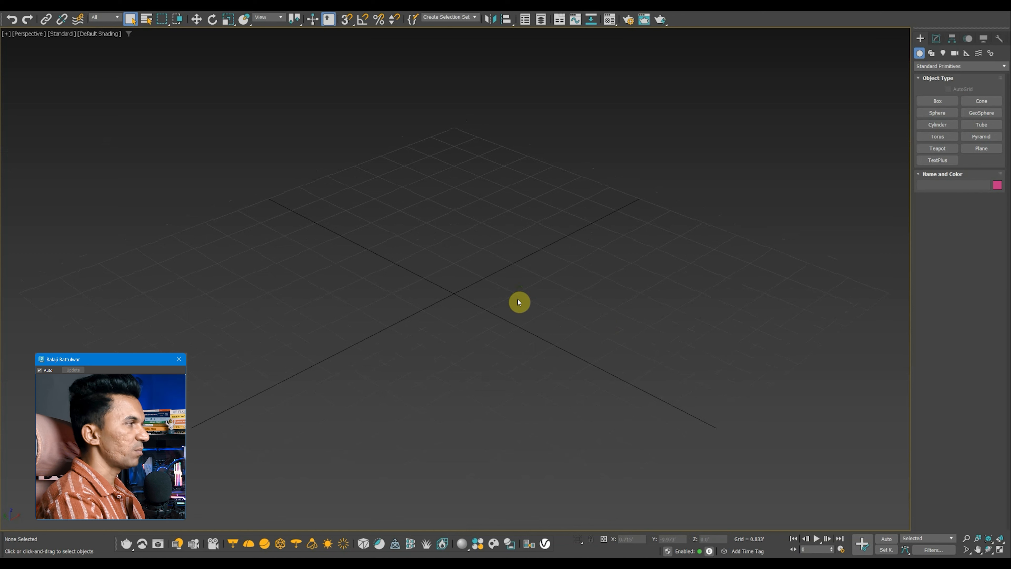
# Bring up the Search All Actions box in the viewport and dismiss it.
pyautogui.press('x')
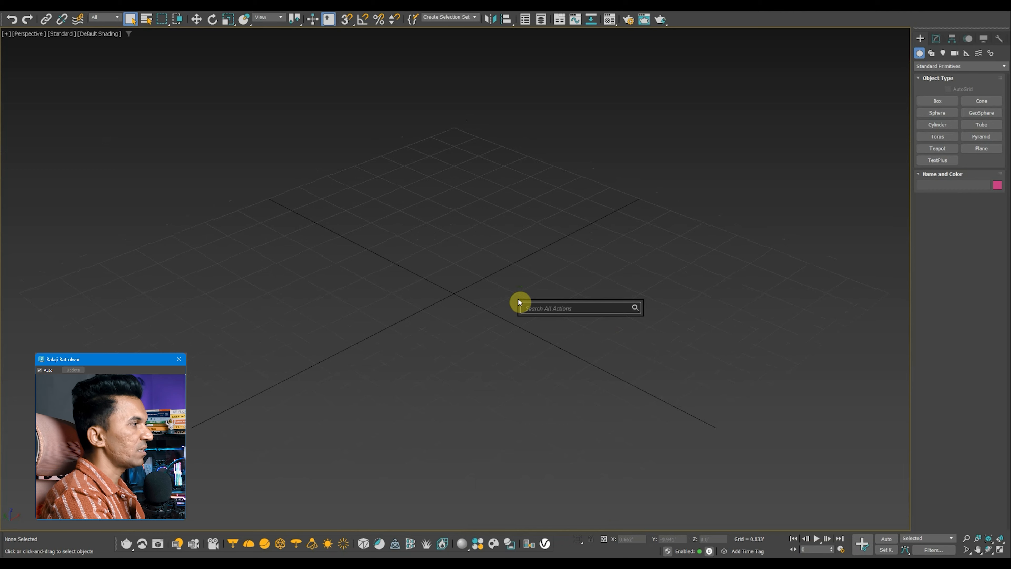
pyautogui.click(508, 299)
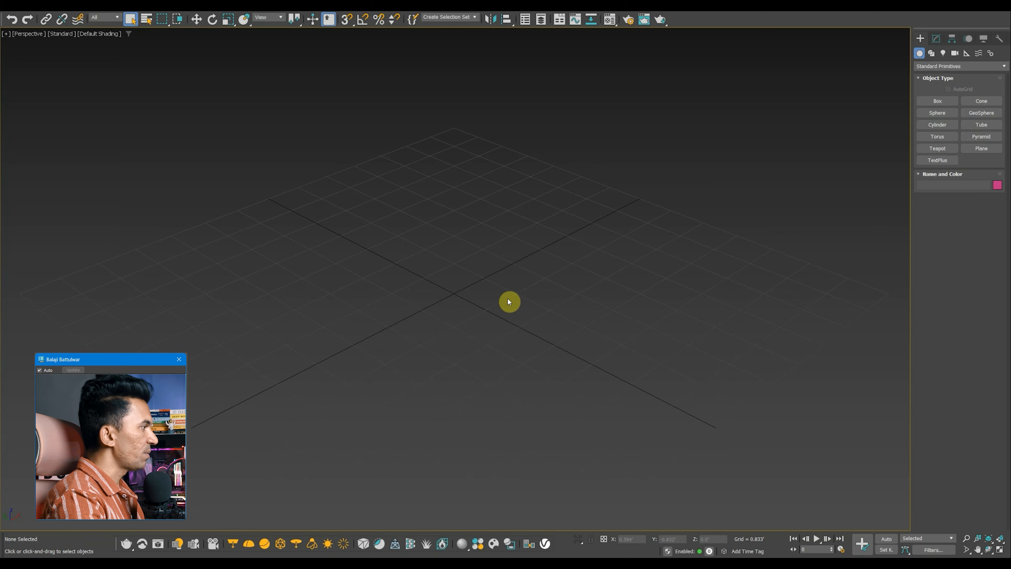
# Switch to Everything, search the computer for "enu", look through the matching 3ds Max folders and close the search window.
pyautogui.hotkey('alt', 'space')
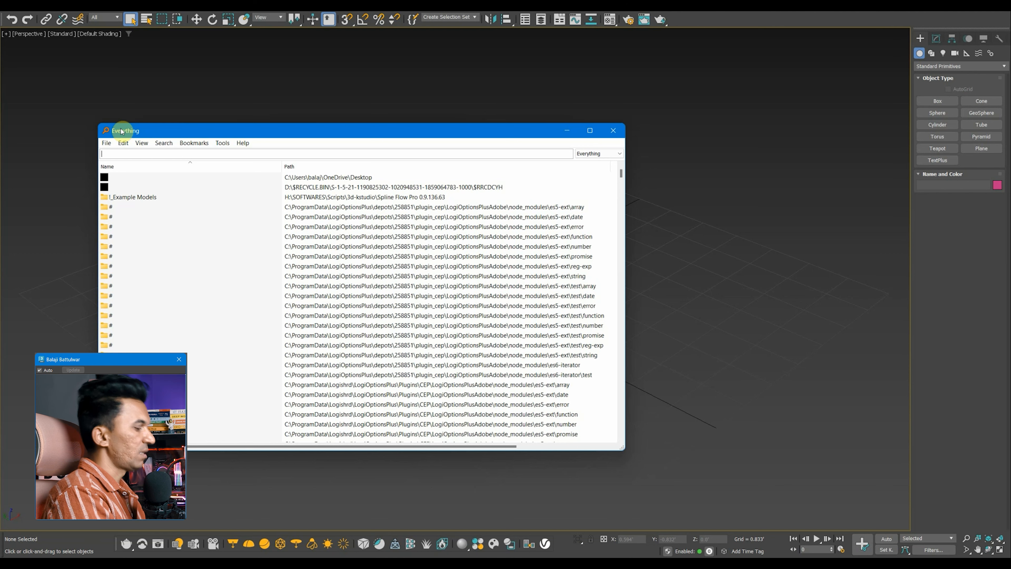
pyautogui.write('enu')
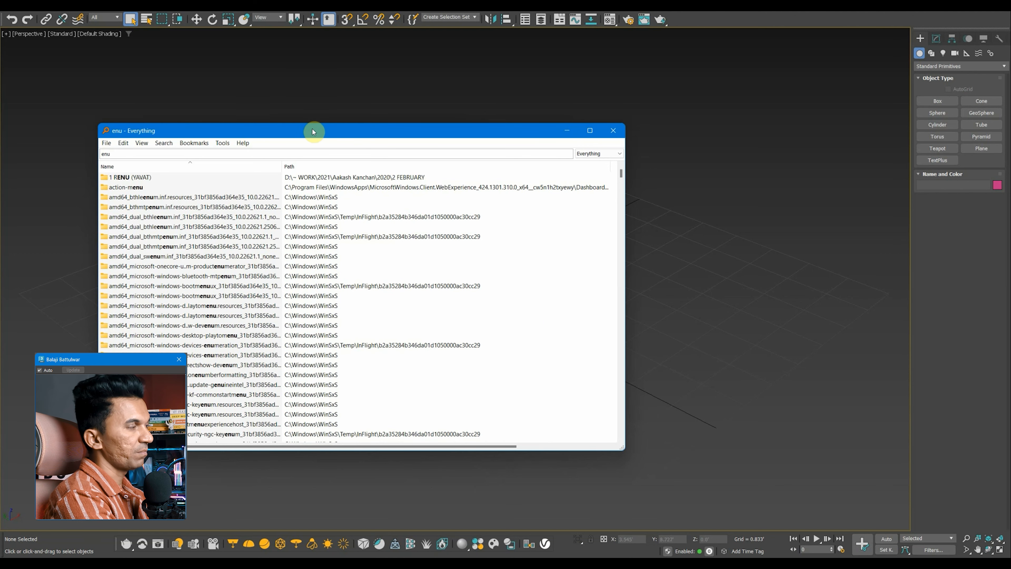
pyautogui.scroll(-15, 458, 265)
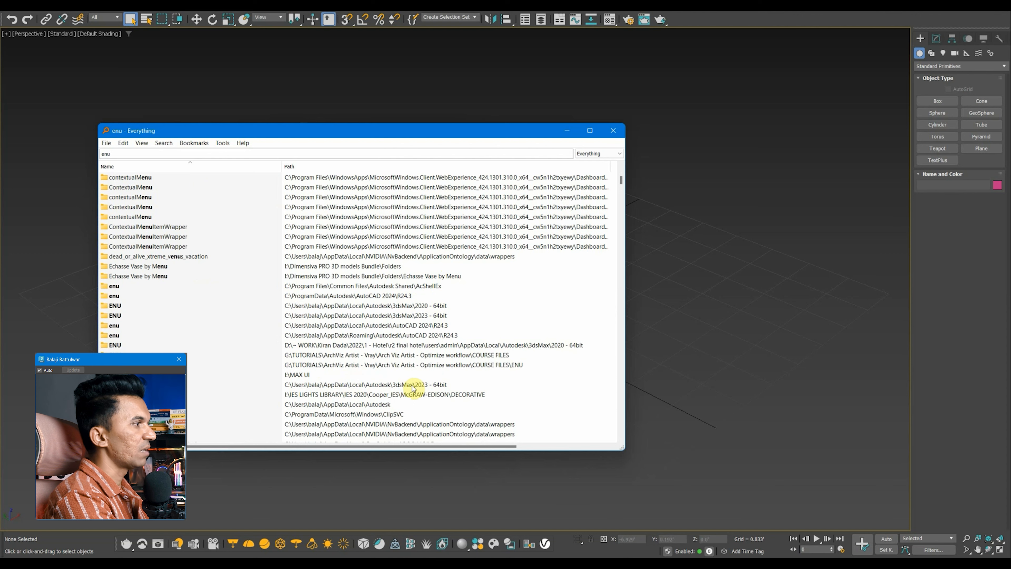
pyautogui.click(617, 130)
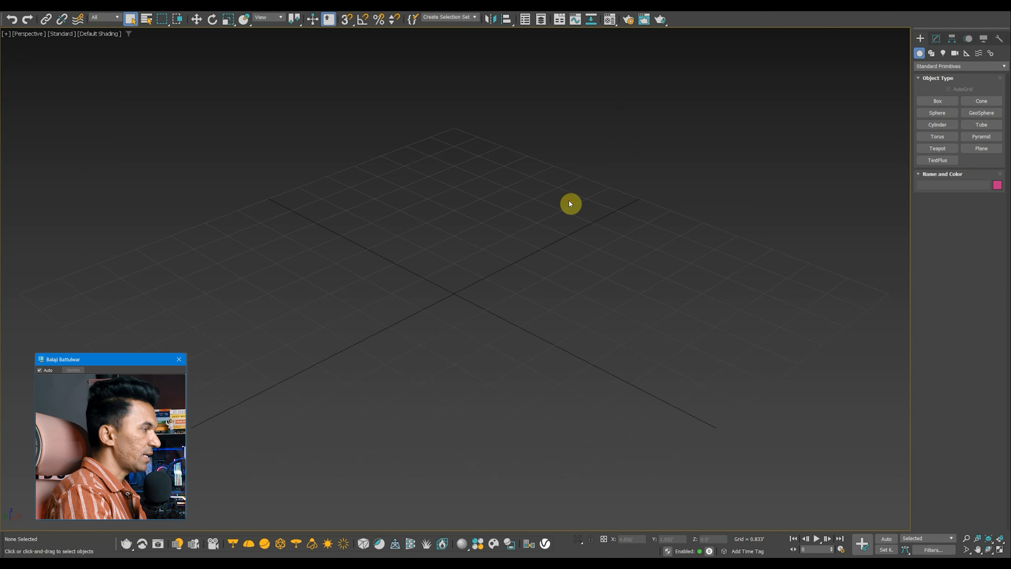
# Find Units Setup by searching all actions for "unit", review the unit settings and close them without changes.
pyautogui.press('x')
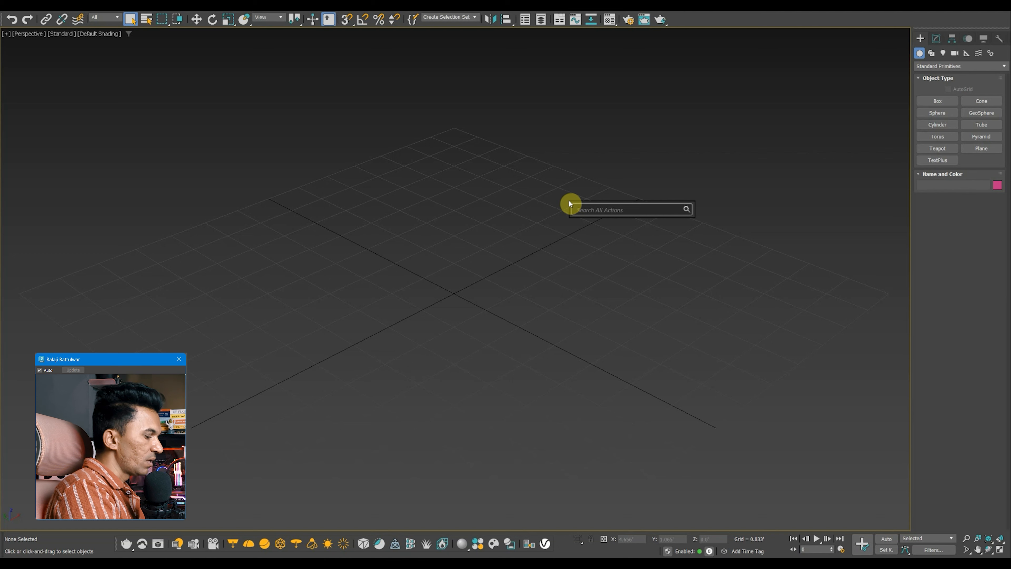
pyautogui.write('unit')
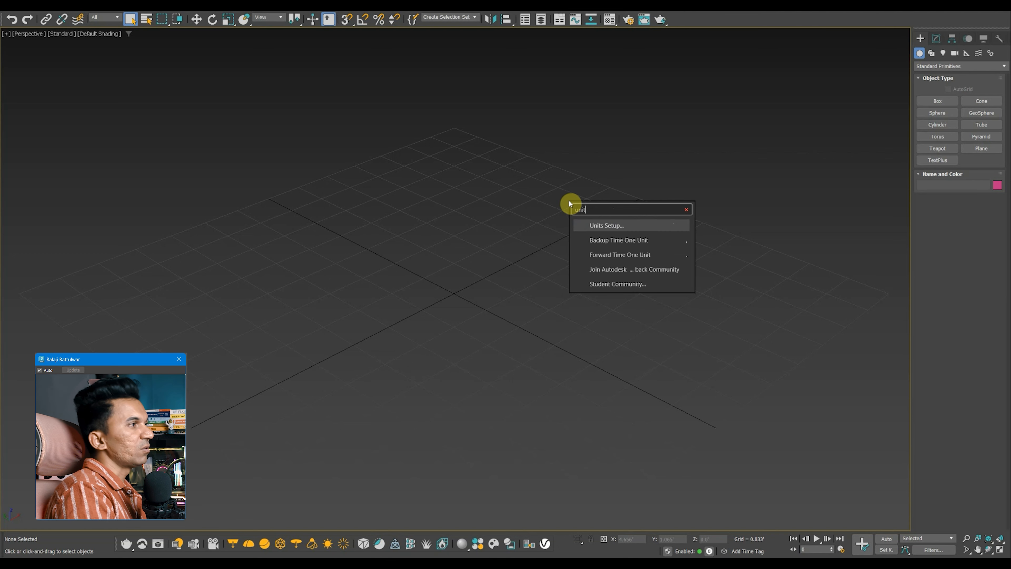
pyautogui.press('Return')
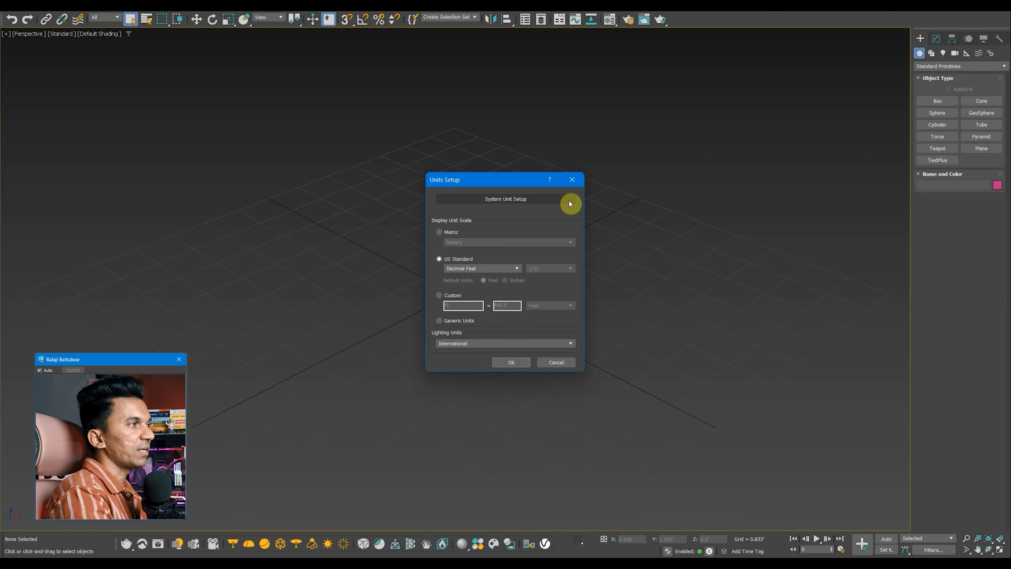
pyautogui.click(572, 181)
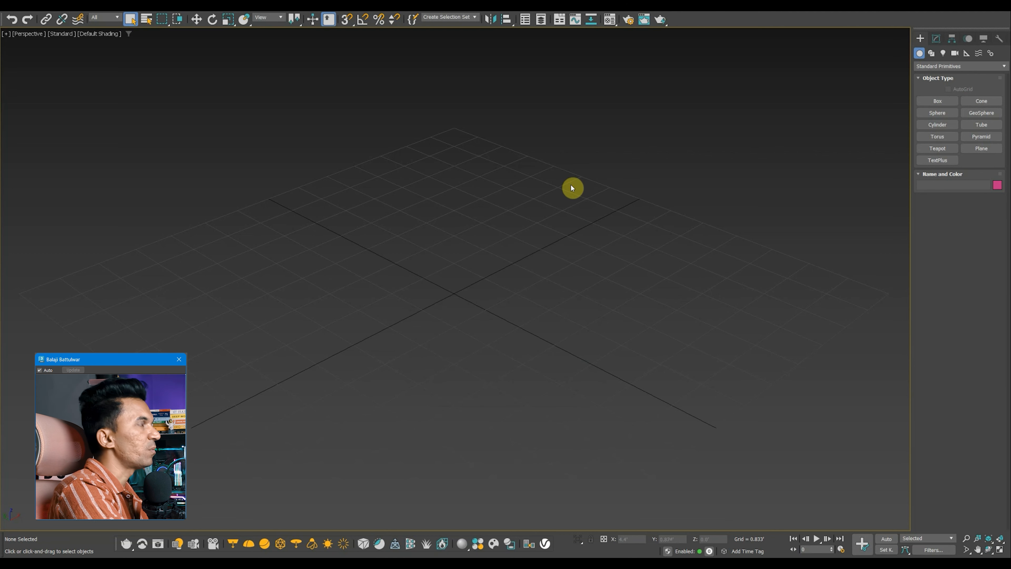
# Reset the scene to the default four-viewport layout.
pyautogui.click(15, 14)
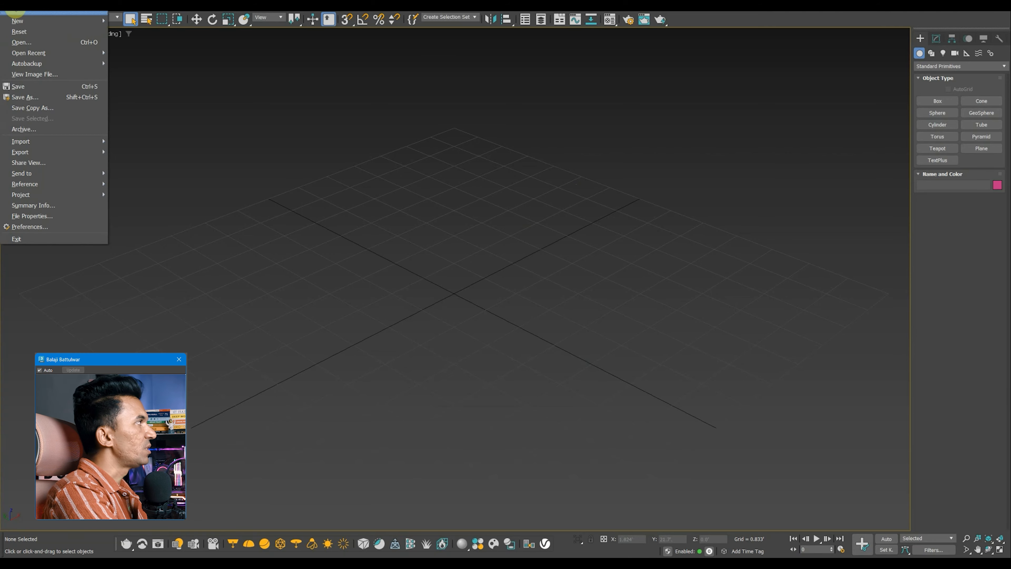
pyautogui.click(24, 30)
pyautogui.click(459, 294)
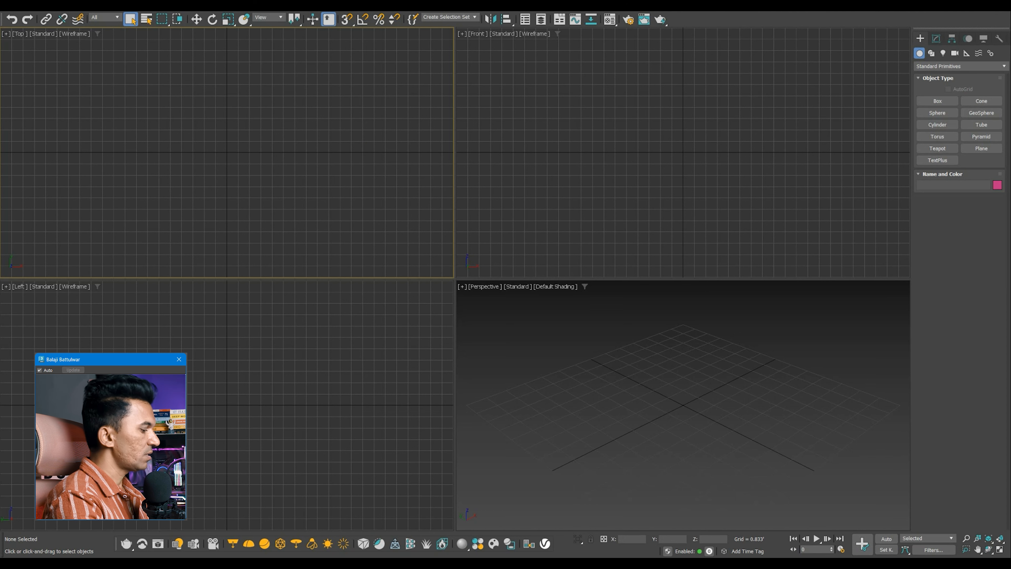
# Switch to Everything, search for "enu", open the ENU OLD folder and its parent 2023 - 64bit folder, and close both windows.
pyautogui.hotkey('alt', 'Tab')
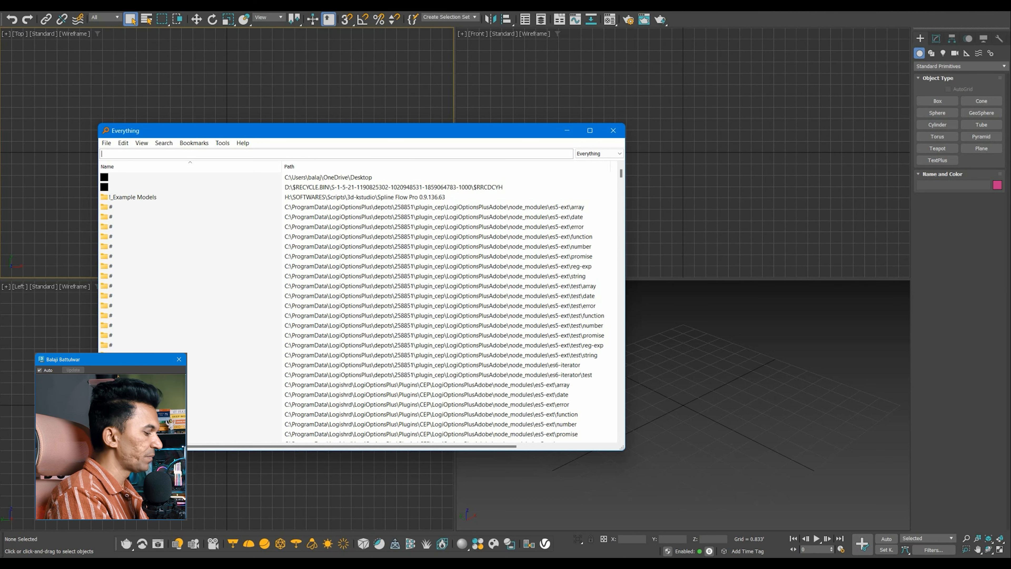
pyautogui.write('enu')
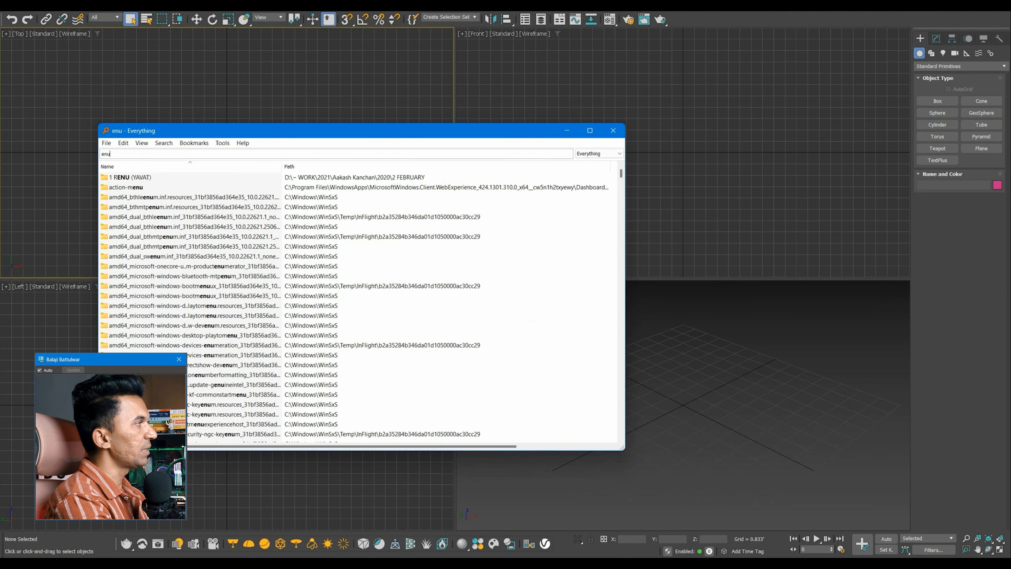
pyautogui.scroll(-10, 118, 320)
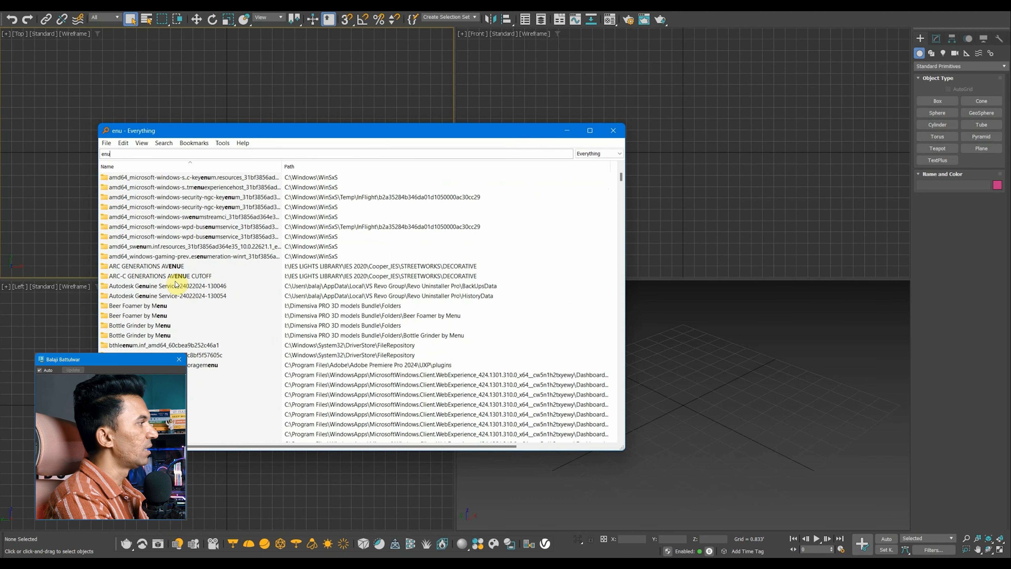
pyautogui.scroll(-1, 205, 360)
pyautogui.click(223, 325)
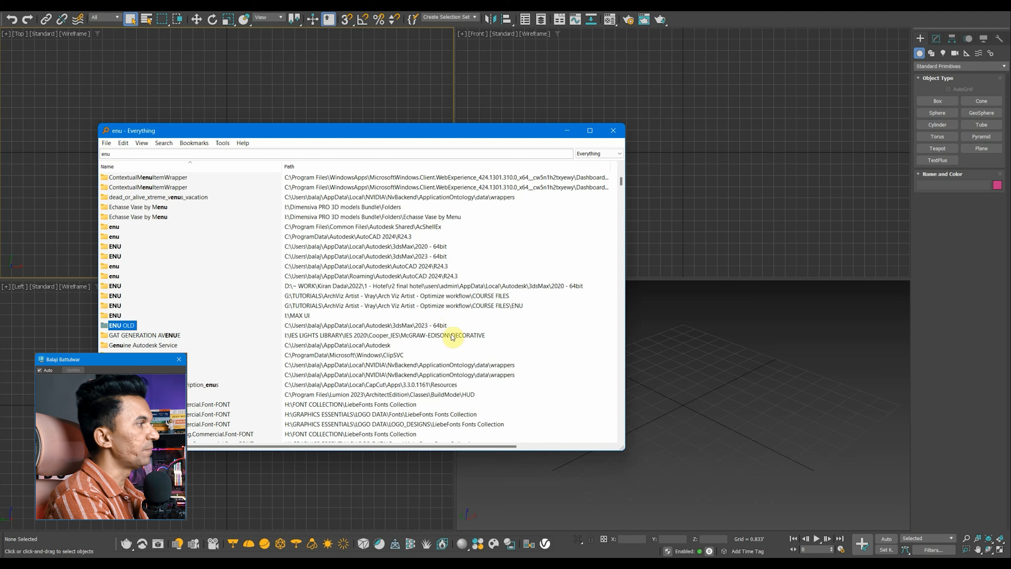
pyautogui.click(436, 326)
pyautogui.doubleClick(131, 326)
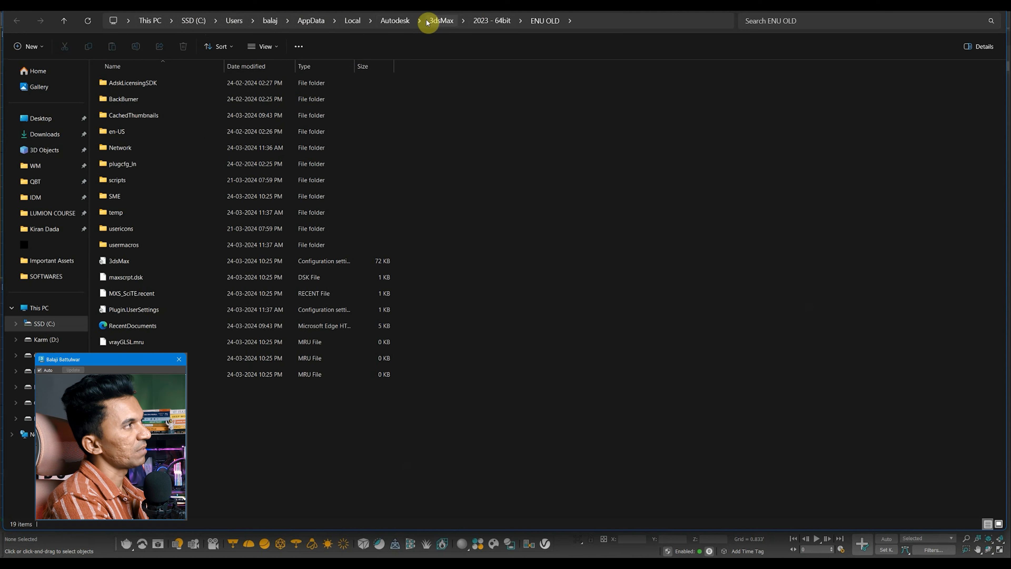
pyautogui.click(493, 22)
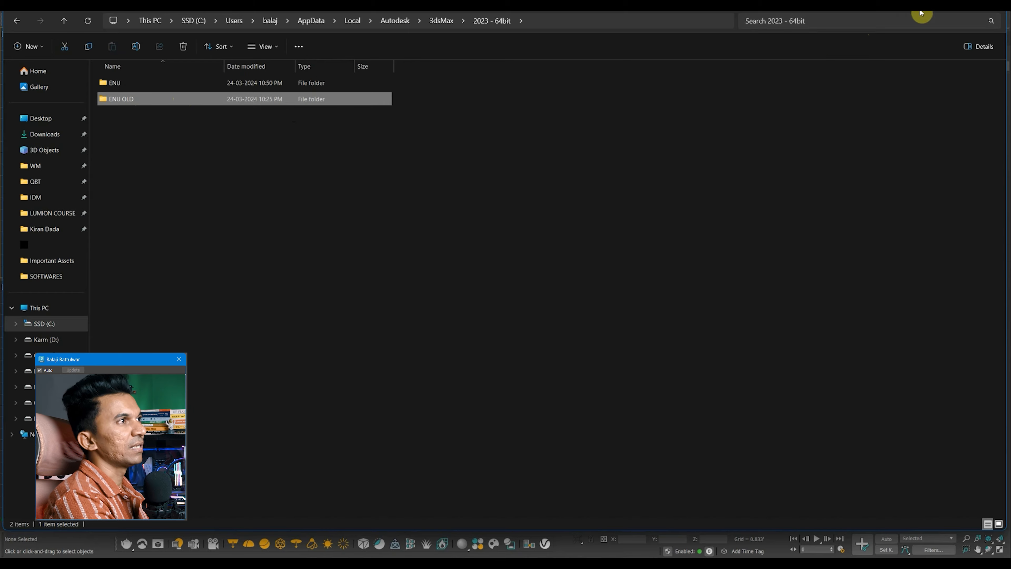
pyautogui.click(946, 5)
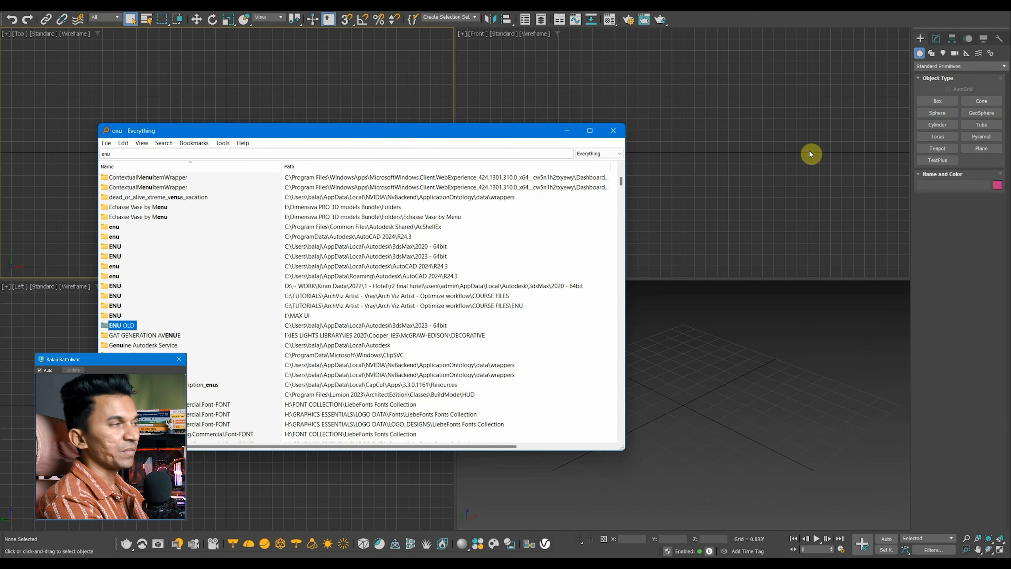
pyautogui.click(614, 130)
# Bring up Search All Actions in the Perspective viewport and look up "prob" and "unit".
pyautogui.click(565, 342)
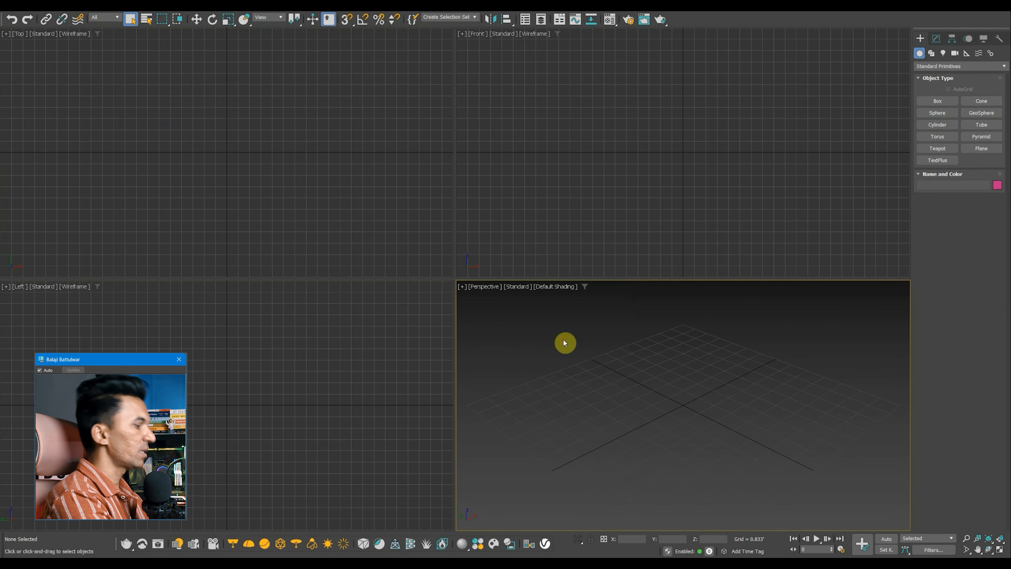
pyautogui.press('x')
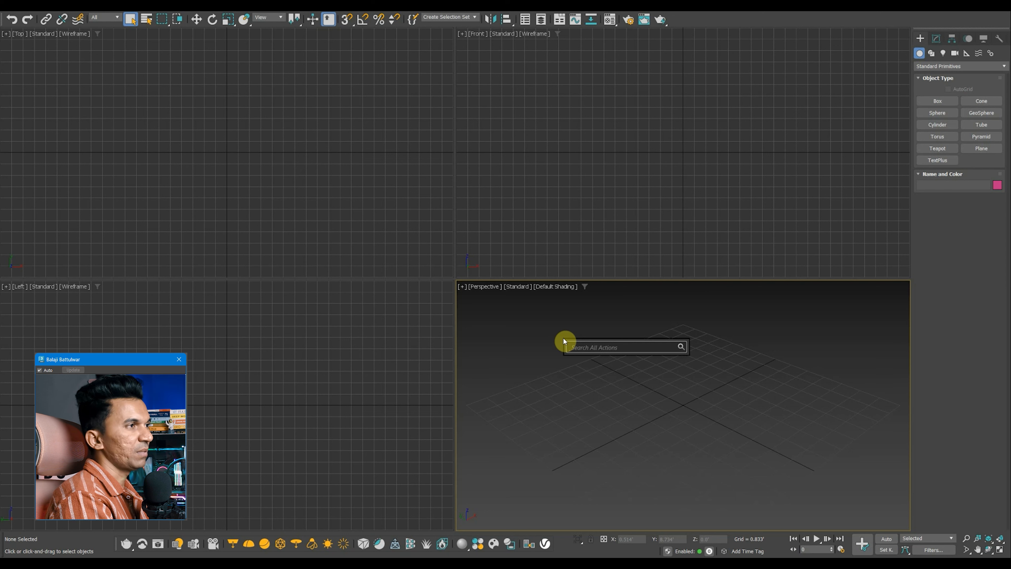
pyautogui.write('pro')
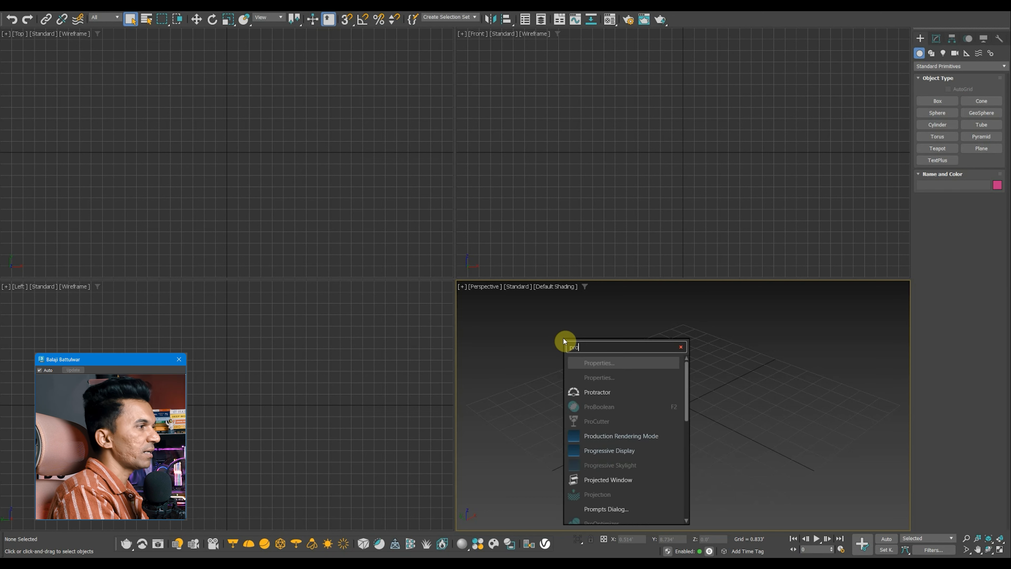
pyautogui.write('b')
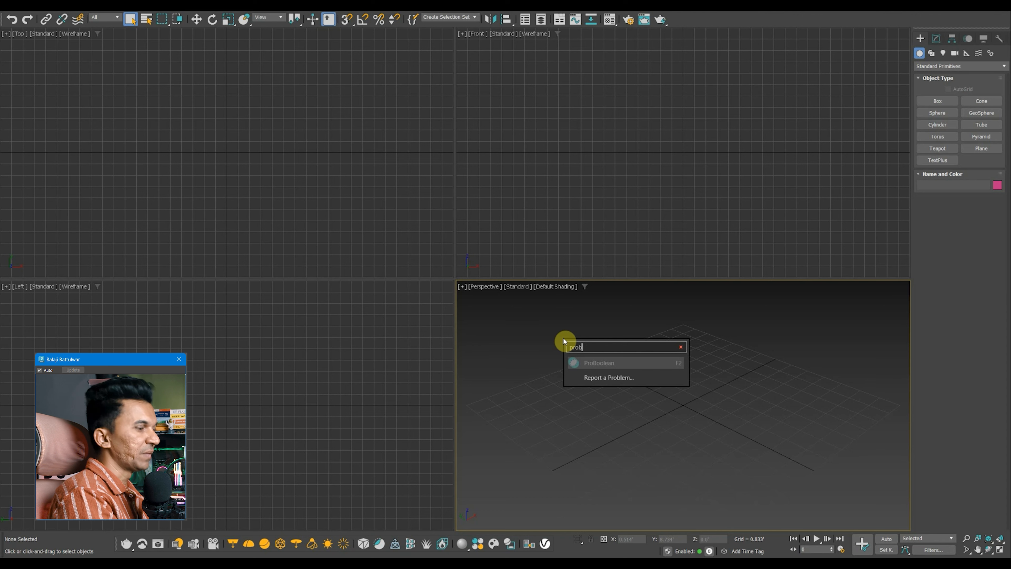
pyautogui.press('BackSpace')
pyautogui.press('BackSpace')
pyautogui.press('BackSpace')
pyautogui.press('BackSpace')
pyautogui.write('un')
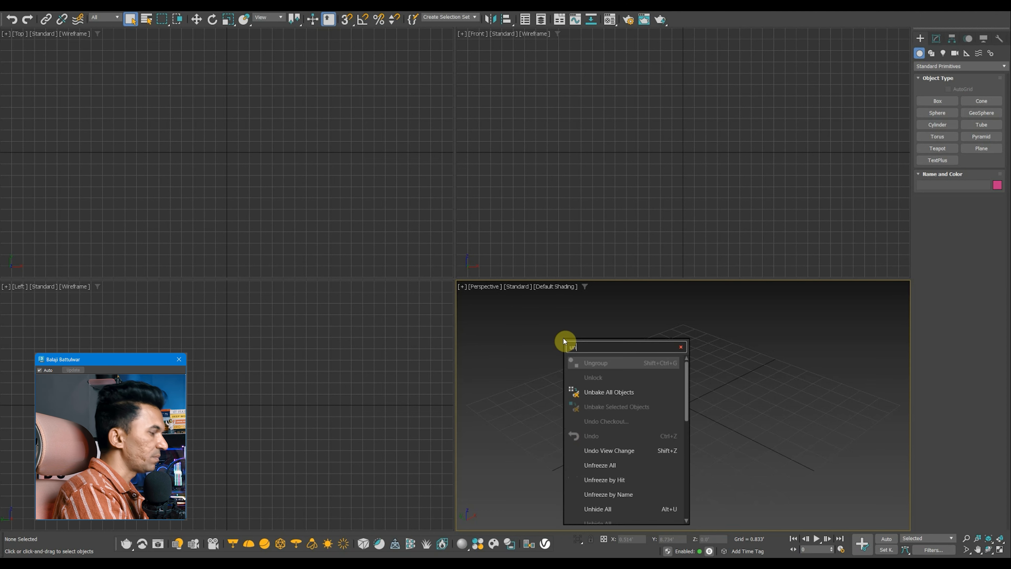
pyautogui.write('it')
# Search all actions for "env" instead, open the Environment and Effects settings and close them without changes.
pyautogui.press('BackSpace')
pyautogui.press('BackSpace')
pyautogui.press('BackSpace')
pyautogui.press('BackSpace')
pyautogui.write('e')
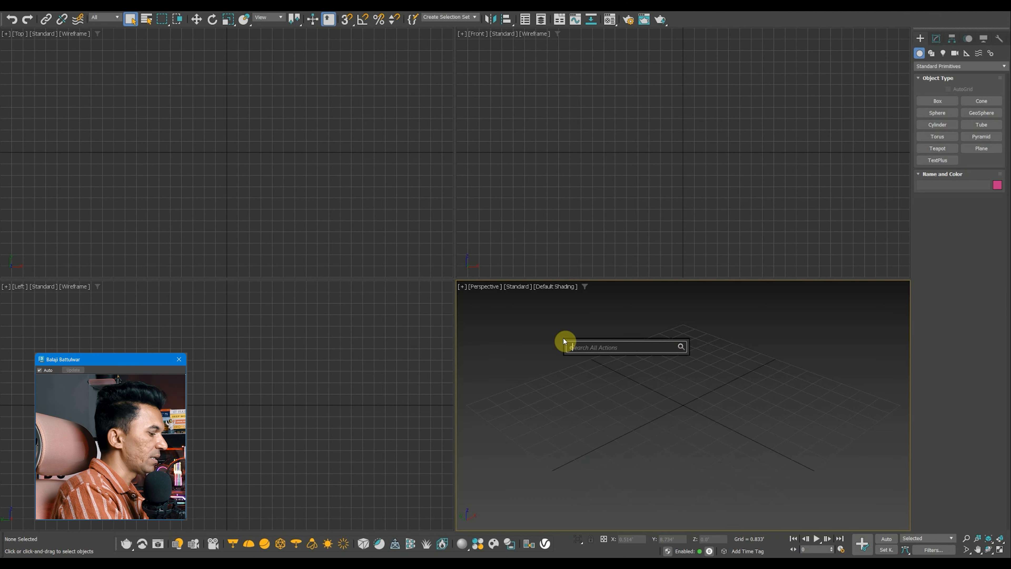
pyautogui.write('nv')
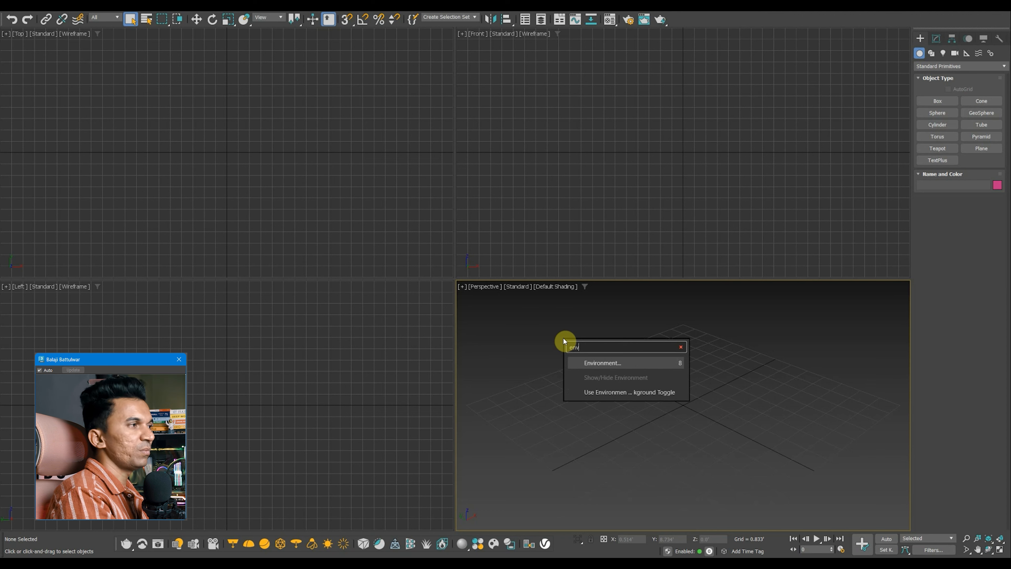
pyautogui.press('Return')
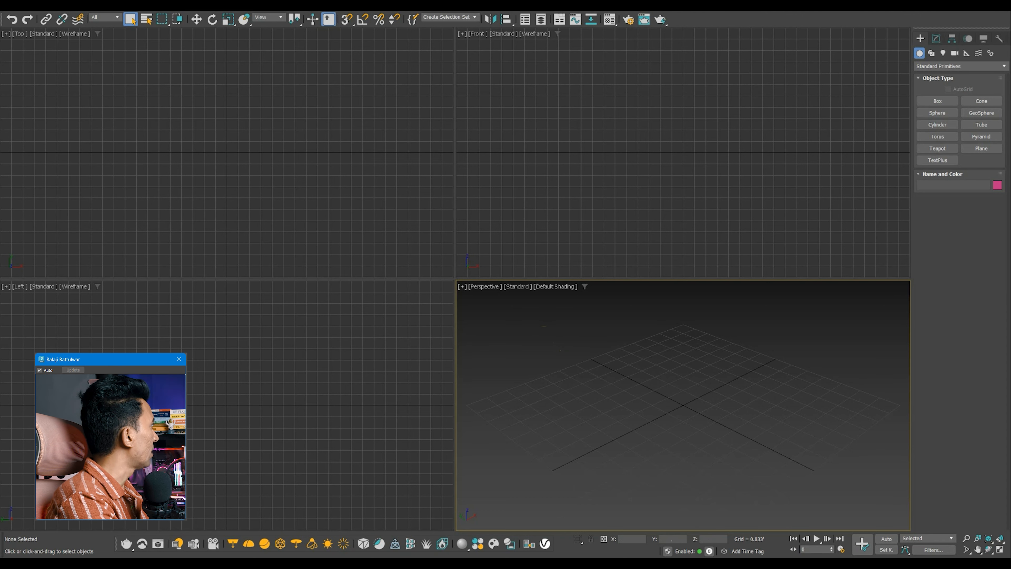
pyautogui.click(356, 133)
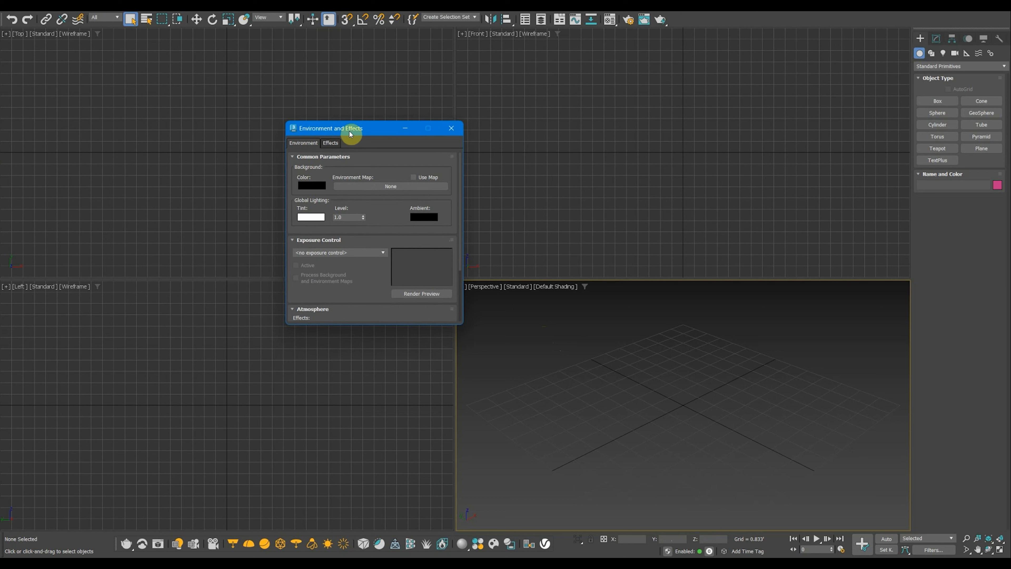
pyautogui.click(451, 128)
pyautogui.click(552, 158)
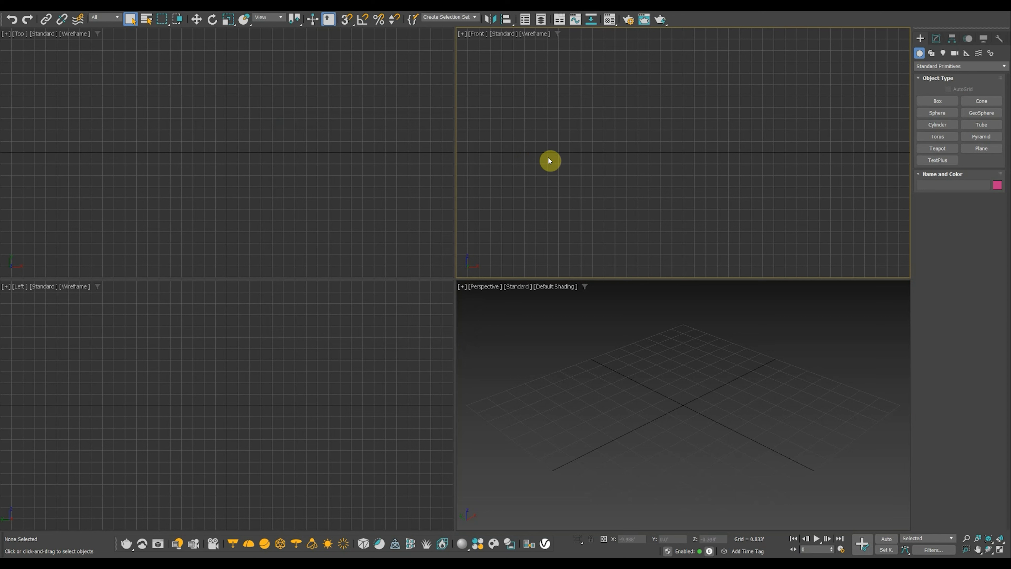
# Open Render Setup for the Front viewport, close and reopen it, move its window between the Front and Perspective viewports and narrow it.
pyautogui.click(420, 176)
pyautogui.click(686, 83)
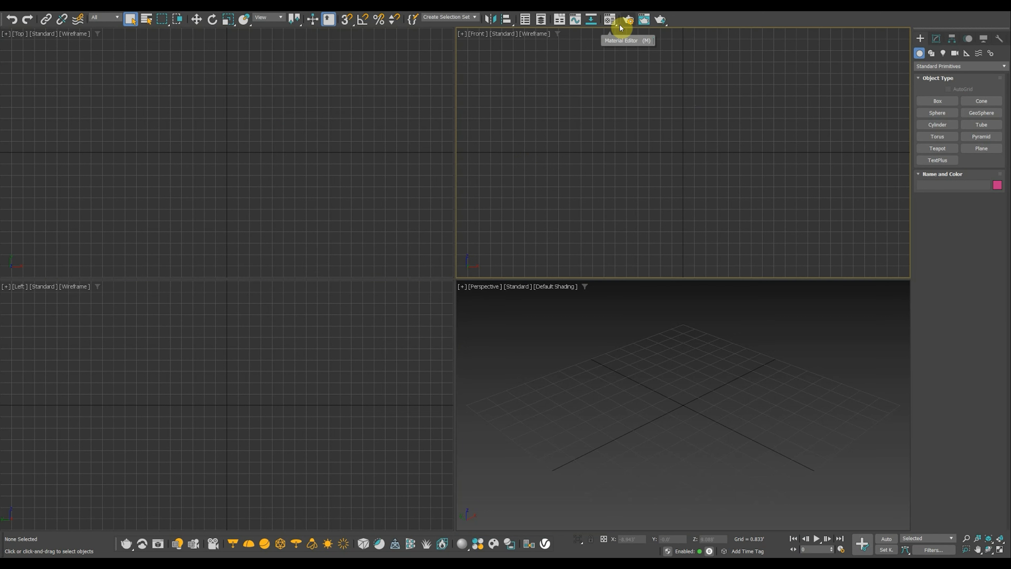
pyautogui.click(628, 19)
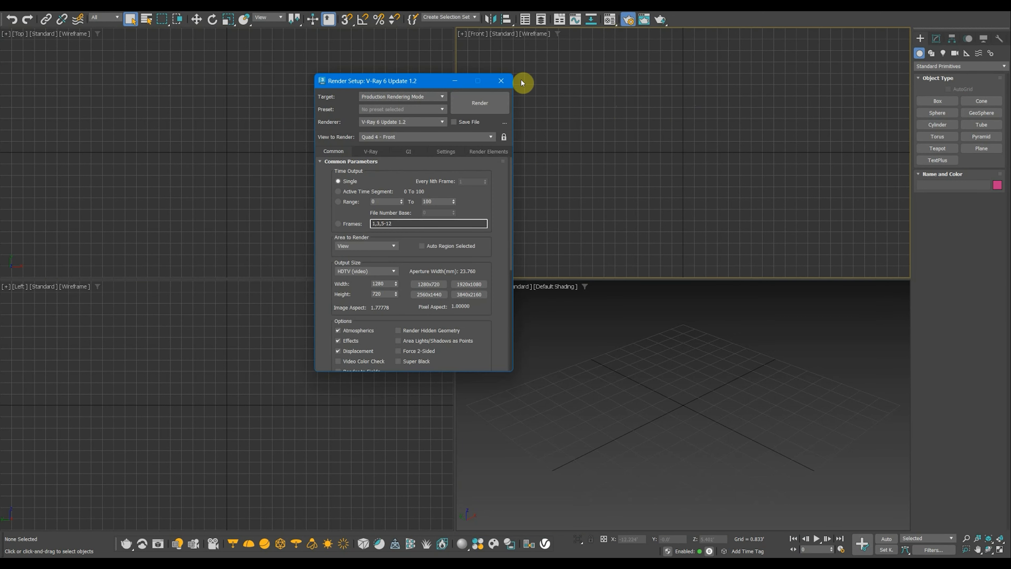
pyautogui.click(501, 80)
pyautogui.click(634, 20)
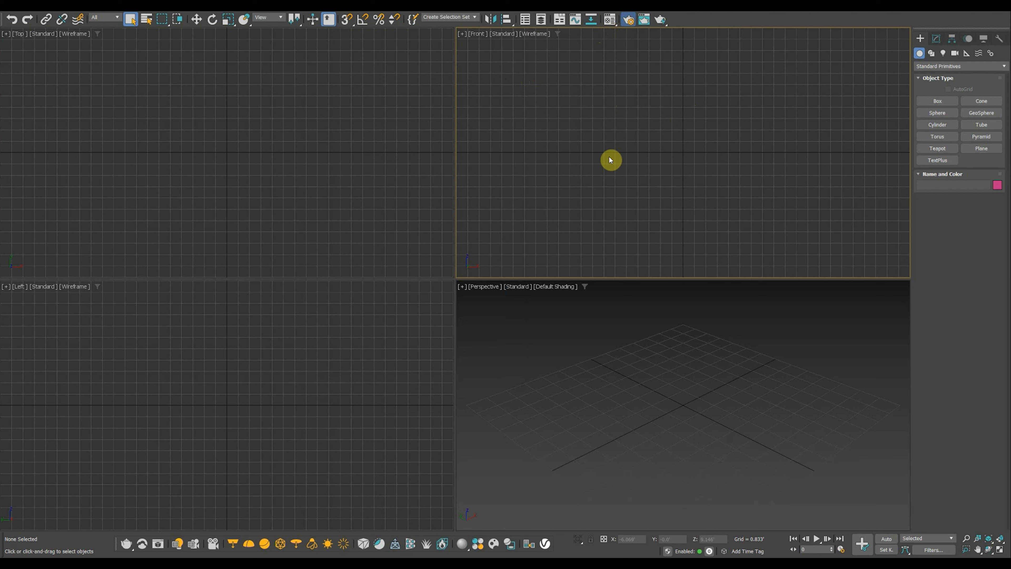
pyautogui.moveTo(369, 81); pyautogui.dragTo(571, 138)
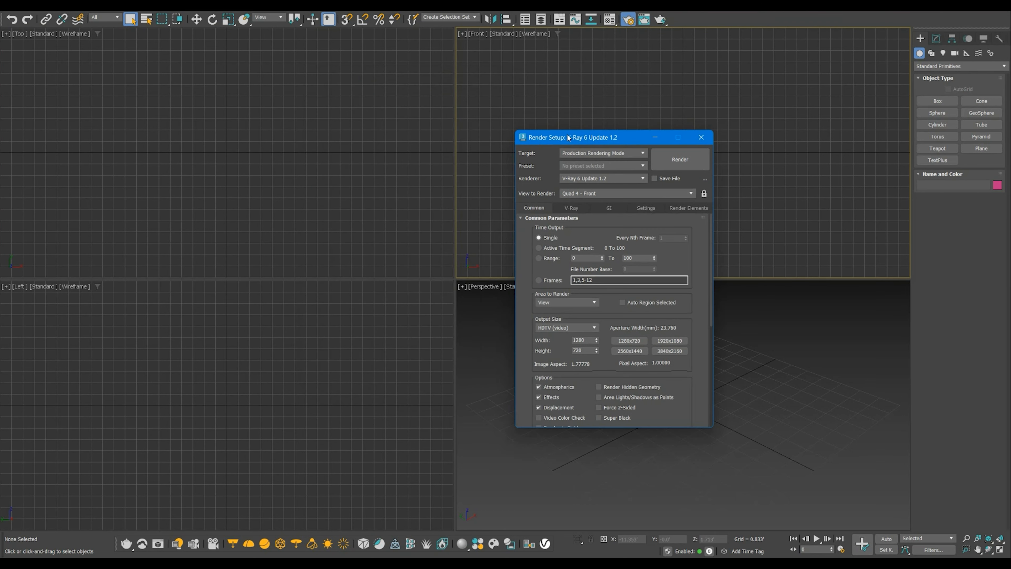
pyautogui.moveTo(515, 289); pyautogui.dragTo(566, 291)
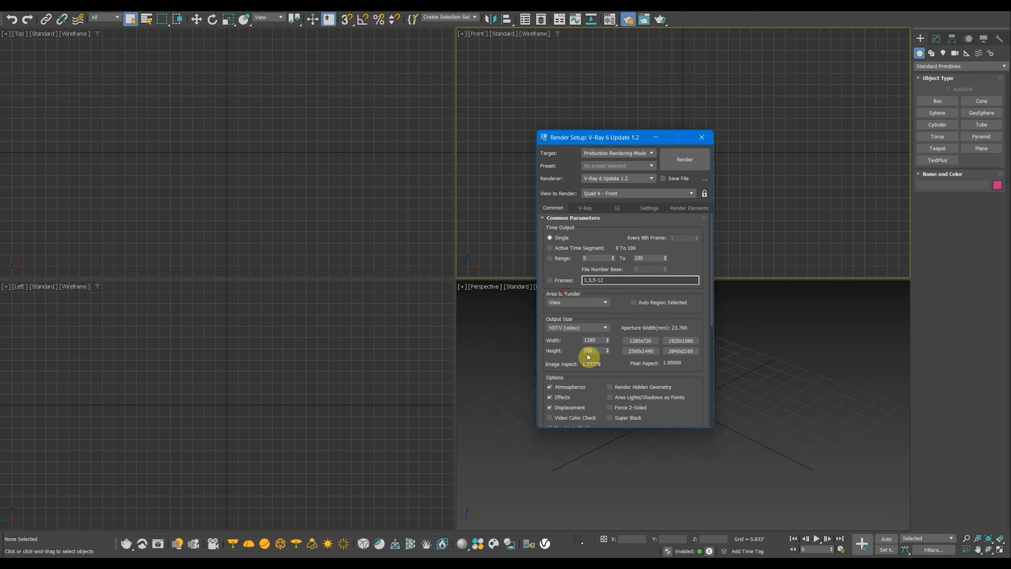
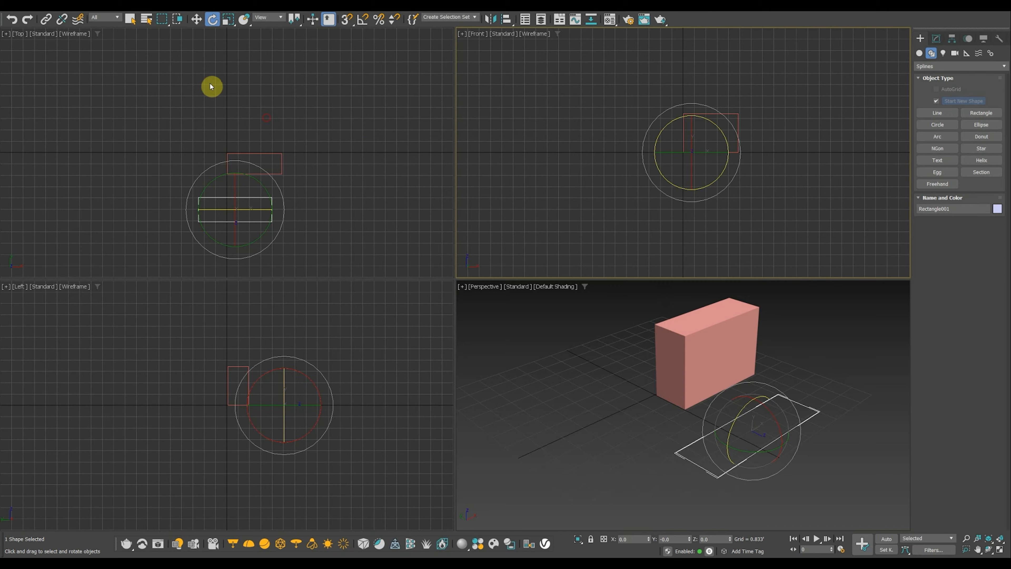
# Reset the scene, clearing the box and rectangle, and make the Front viewport active.
pyautogui.click(15, 9)
pyautogui.click(17, 32)
pyautogui.click(497, 295)
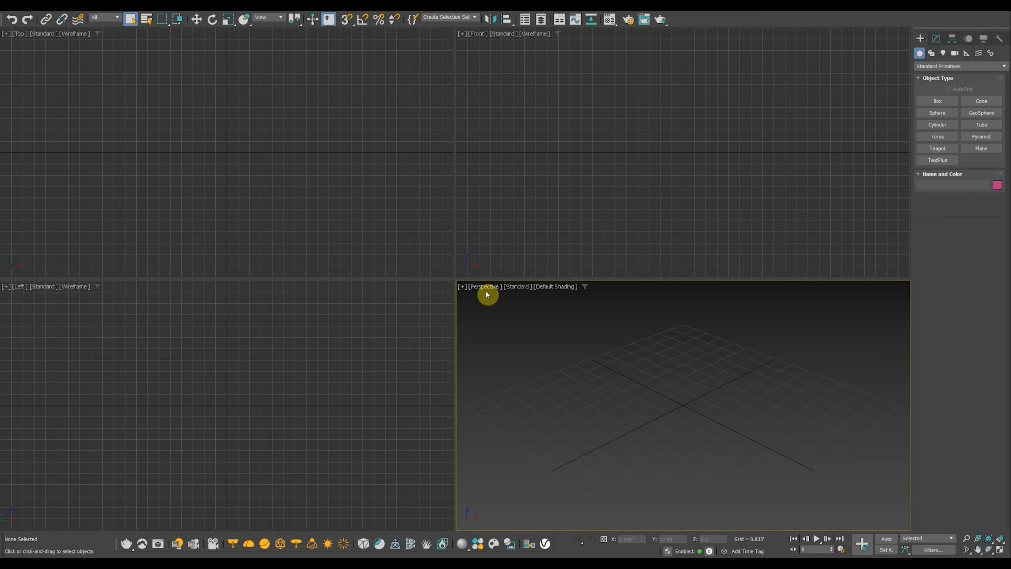
pyautogui.rightClick(591, 135)
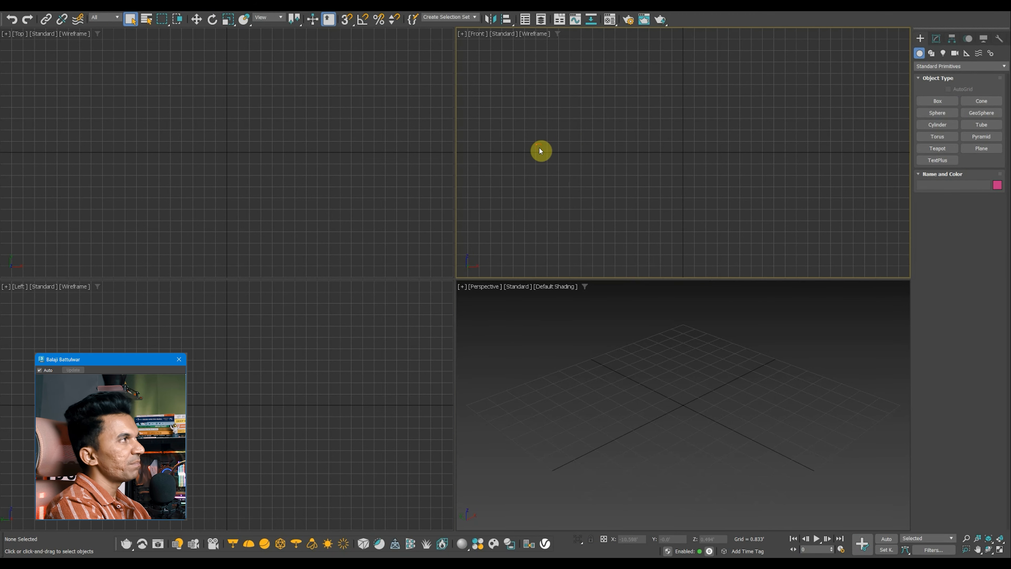
# Set the highlighted background of the quad menus to light blue in the Advanced Quad Menu Options.
pyautogui.click(301, 8)
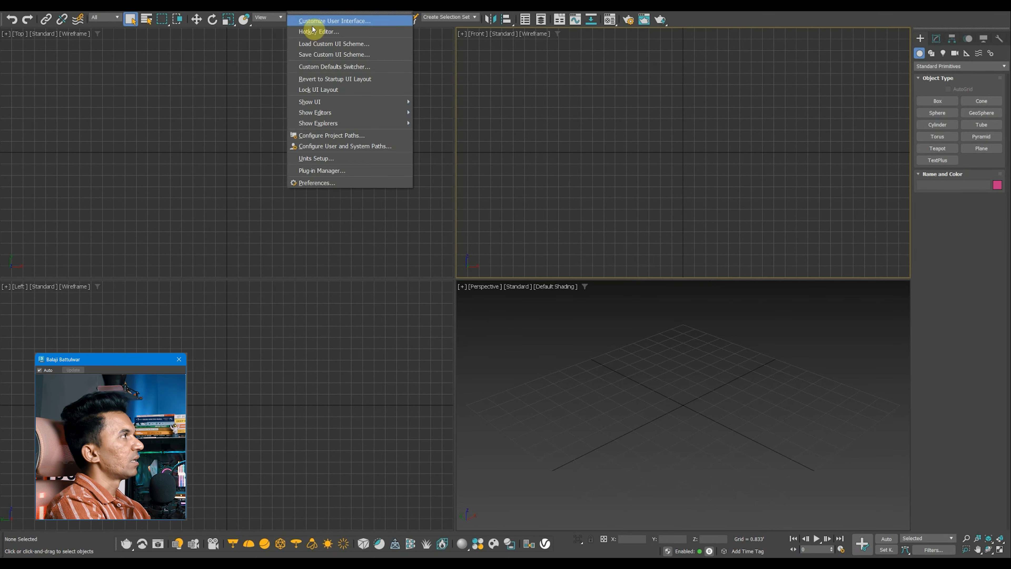
pyautogui.click(313, 26)
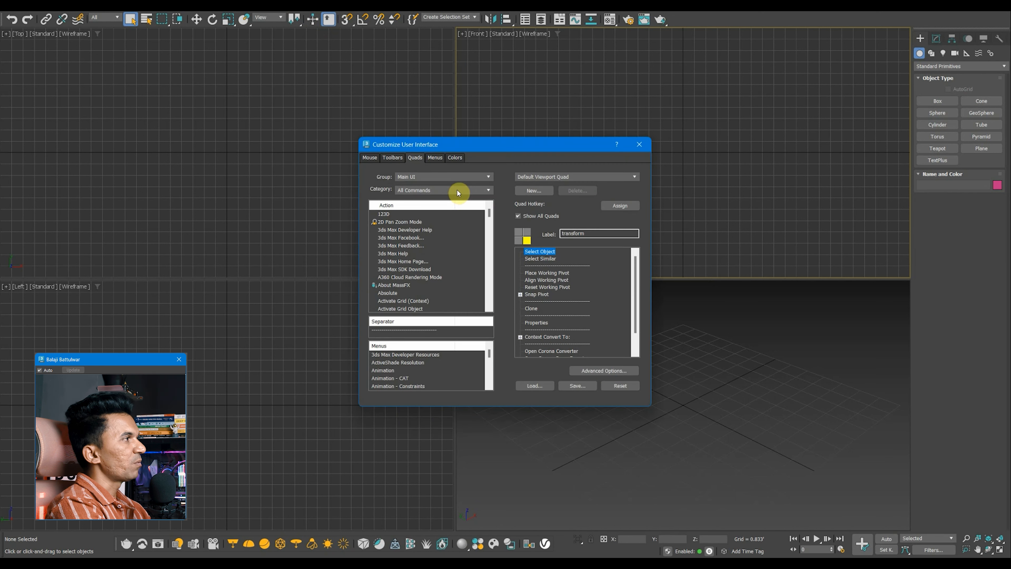
pyautogui.click(600, 371)
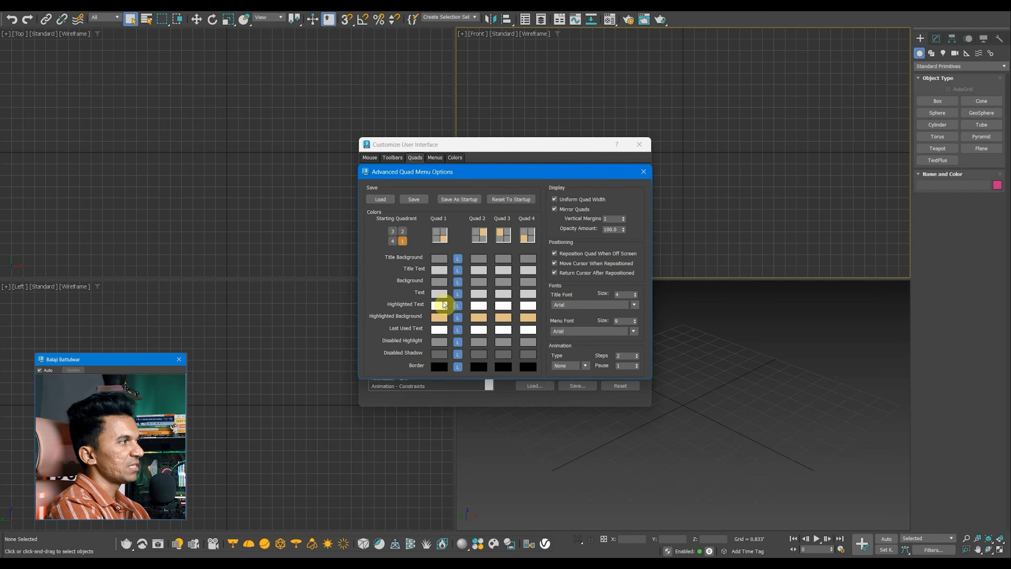
pyautogui.click(444, 316)
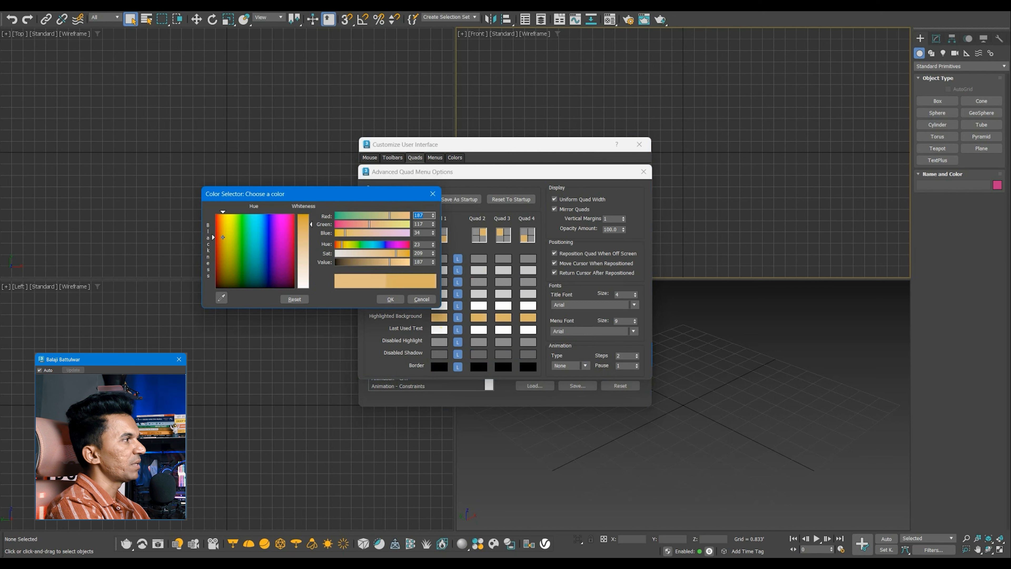
pyautogui.click(260, 238)
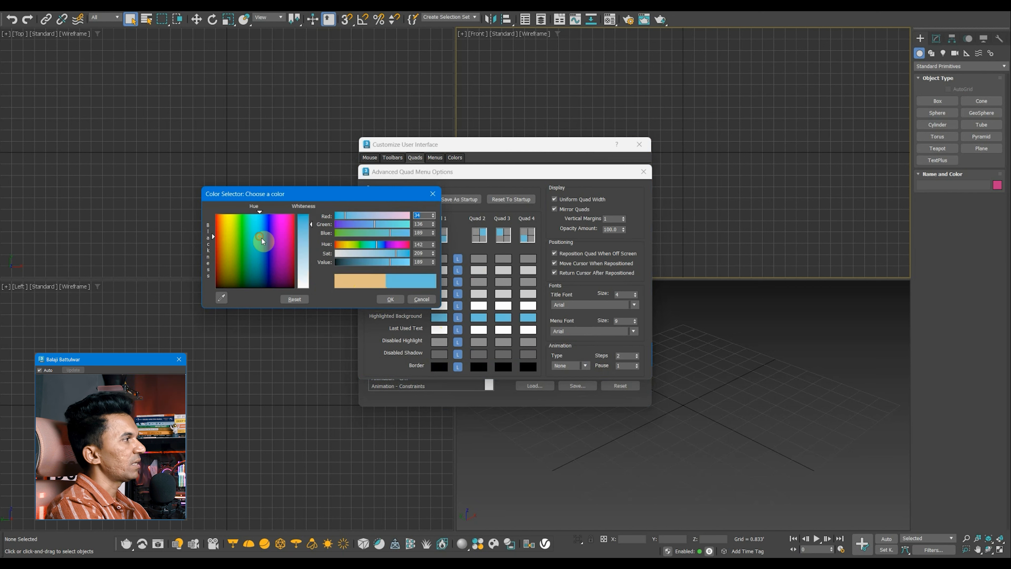
pyautogui.click(390, 299)
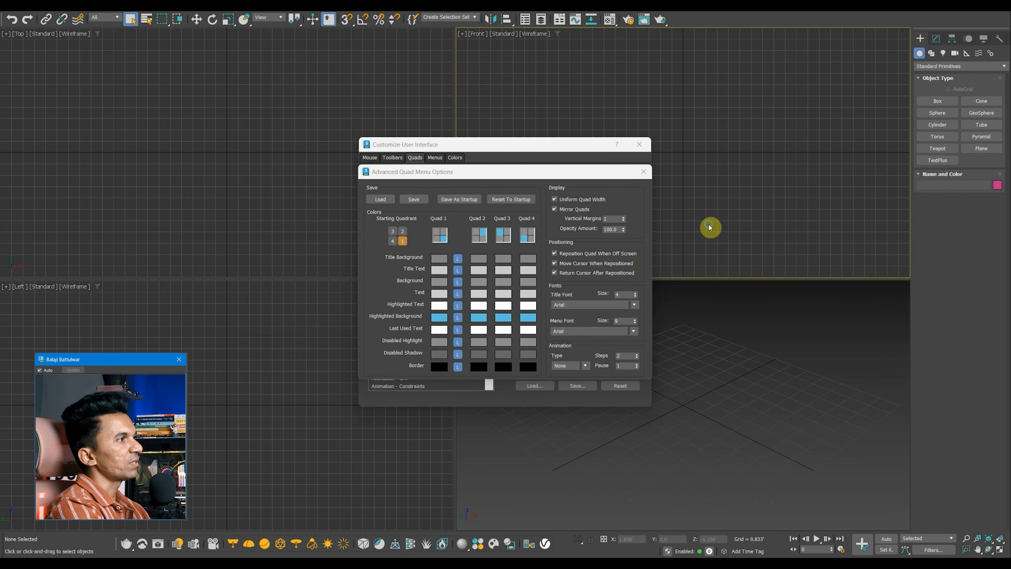
# Set the quad menus' title font size to 2, check the quad menu in the Front viewport and close the advanced options.
pyautogui.rightClick(712, 226)
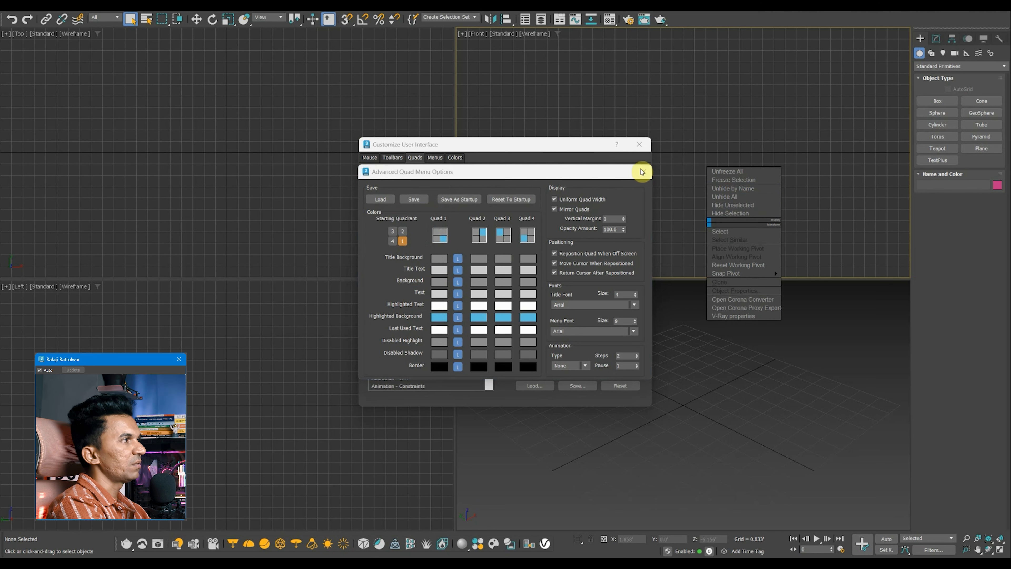
pyautogui.click(635, 296)
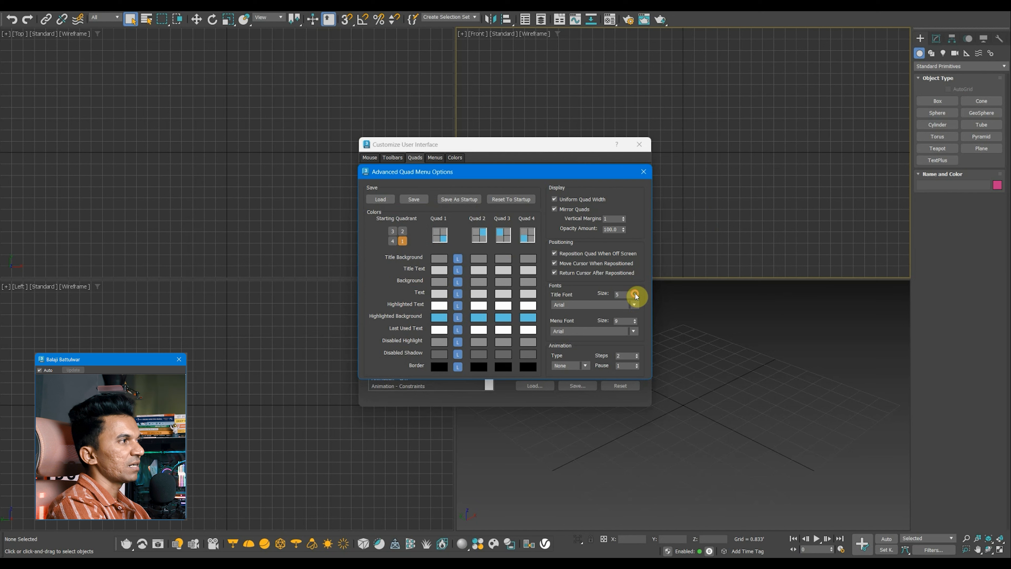
pyautogui.rightClick(714, 243)
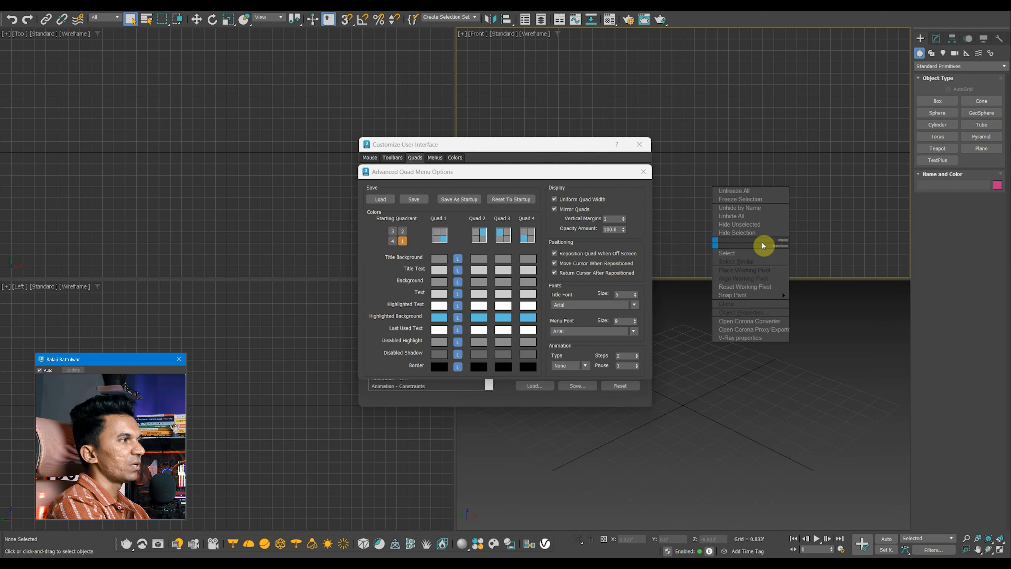
pyautogui.click(637, 298)
pyautogui.click(637, 297)
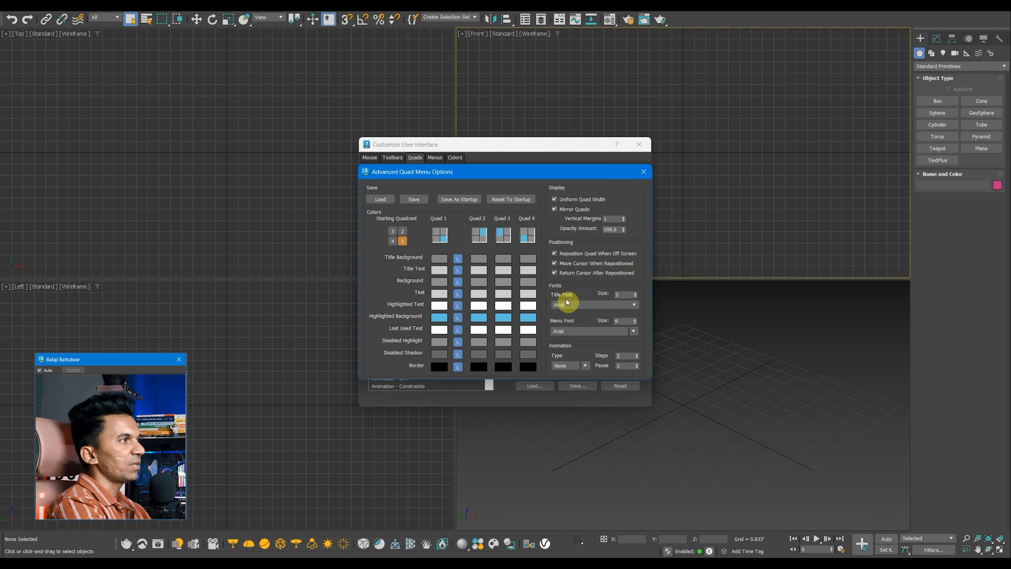
pyautogui.rightClick(722, 233)
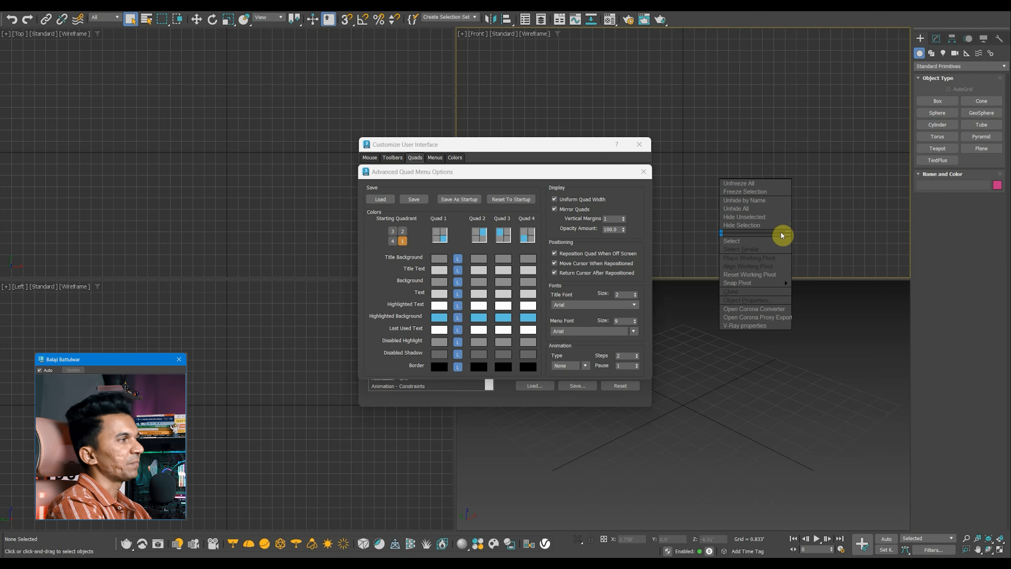
pyautogui.click(642, 172)
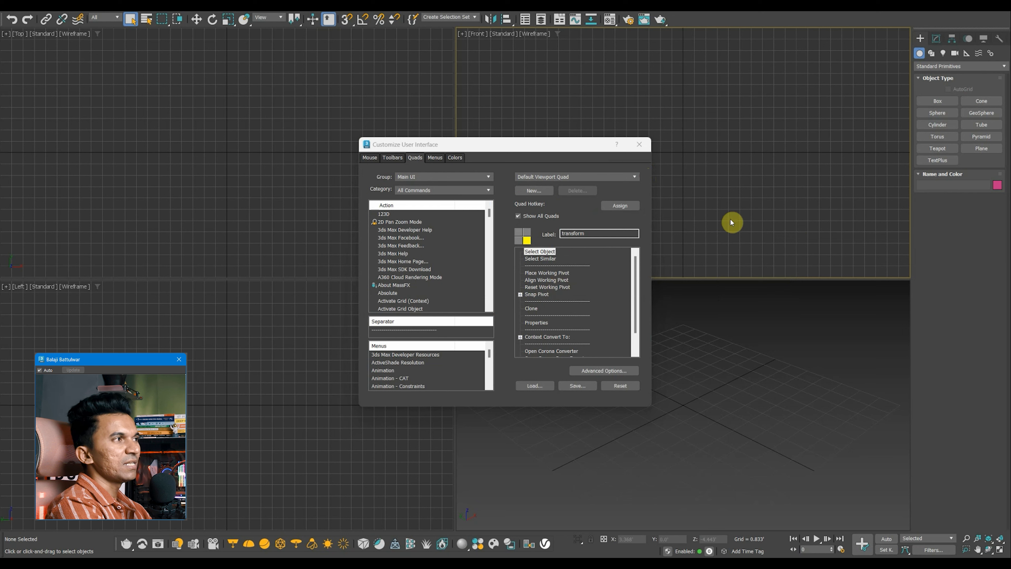
# Create a box standing in the Perspective viewport and convert it to an Editable Poly.
pyautogui.rightClick(777, 194)
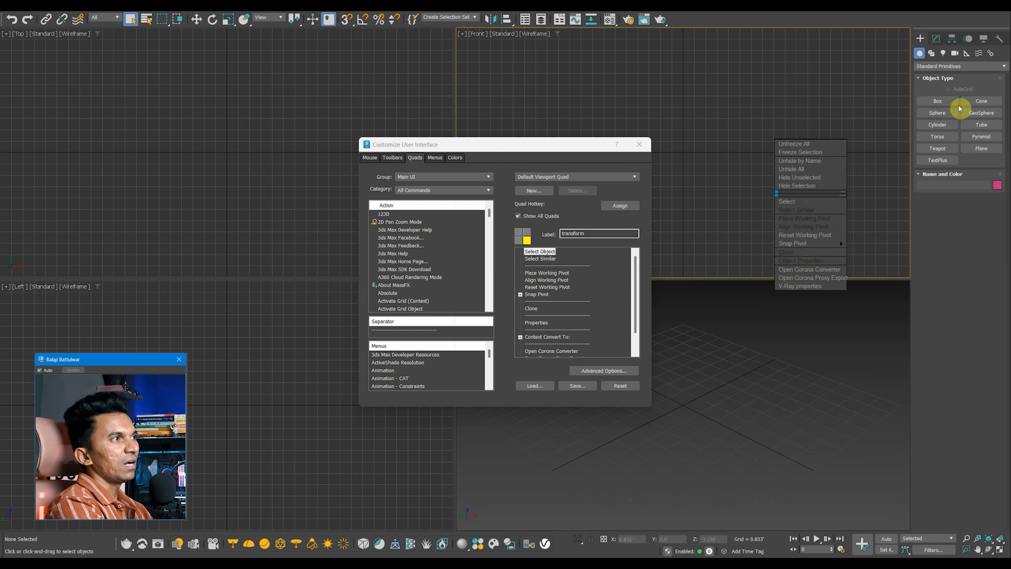
pyautogui.click(951, 101)
pyautogui.moveTo(734, 410); pyautogui.dragTo(794, 390)
pyautogui.click(763, 337)
pyautogui.rightClick(770, 339)
pyautogui.rightClick(770, 338)
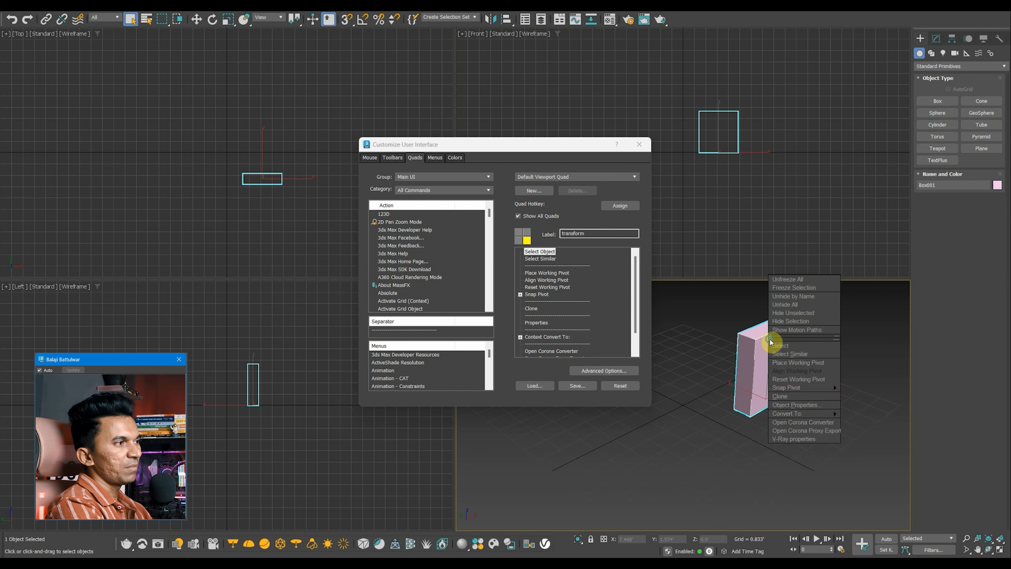
pyautogui.click(762, 417)
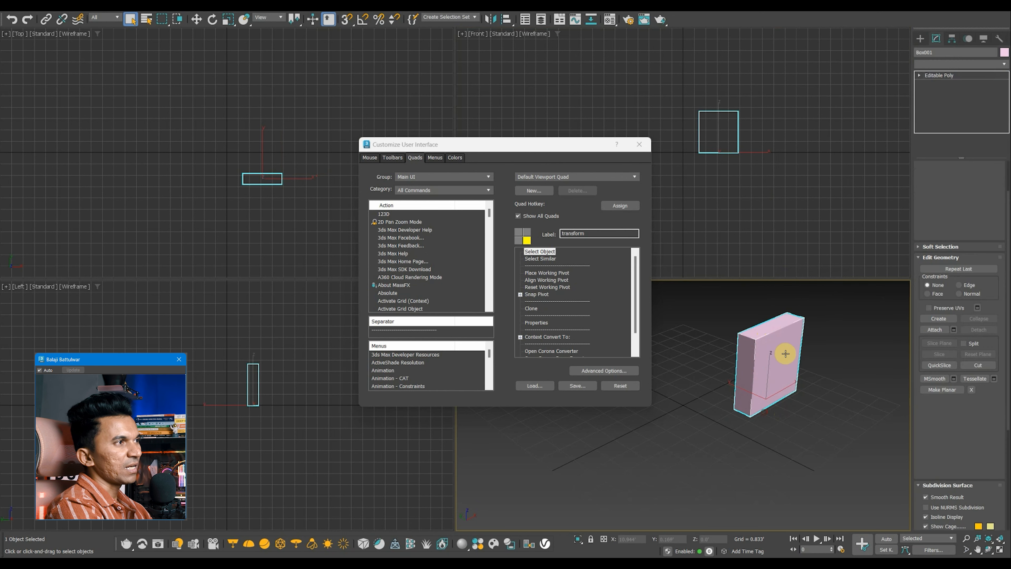
# Select the box's large front-facing polygon at Polygon sub-object level and open the quad menu to inspect its Detach entry.
pyautogui.click(920, 75)
pyautogui.click(936, 100)
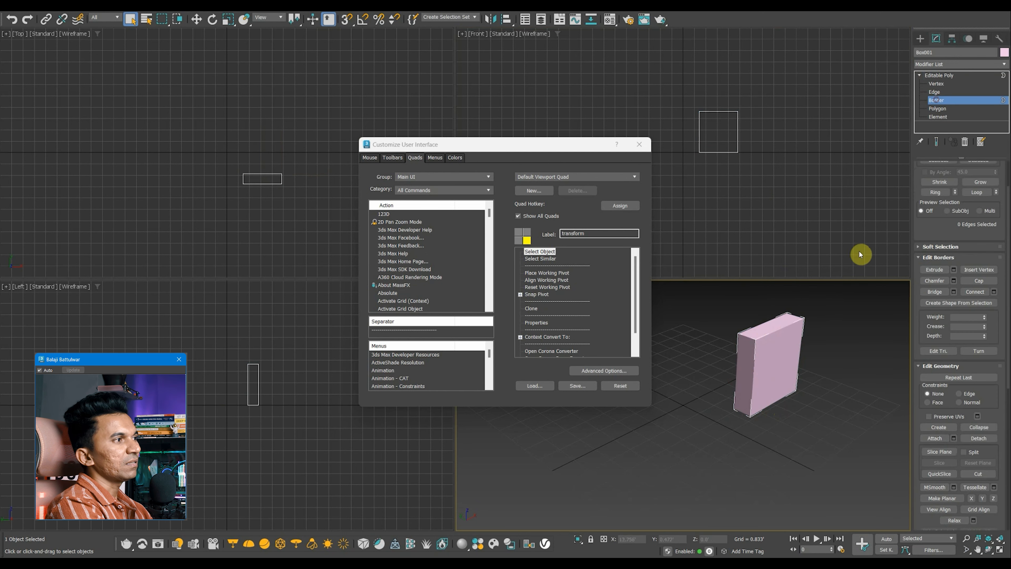
pyautogui.rightClick(765, 364)
pyautogui.click(938, 109)
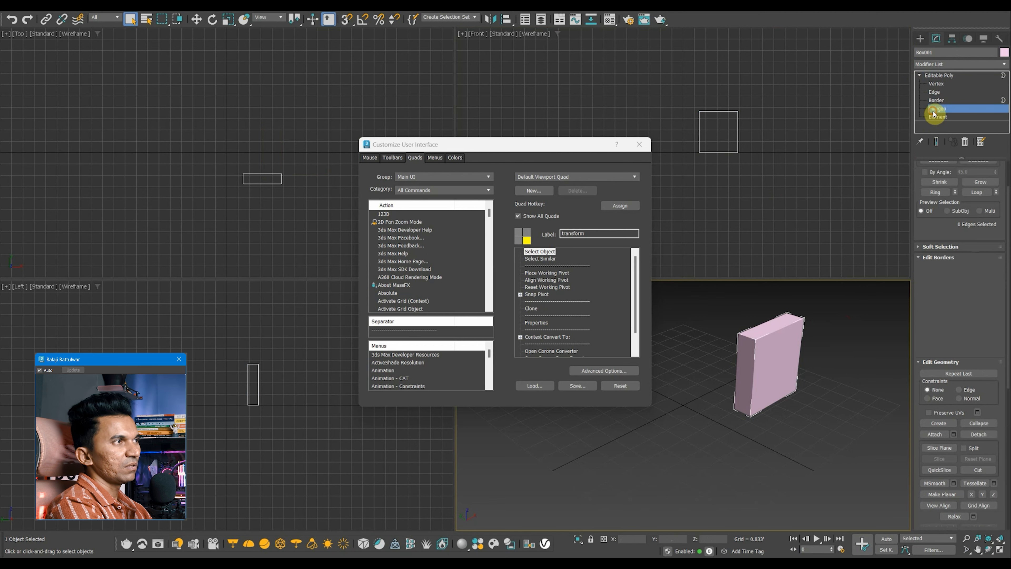
pyautogui.click(777, 375)
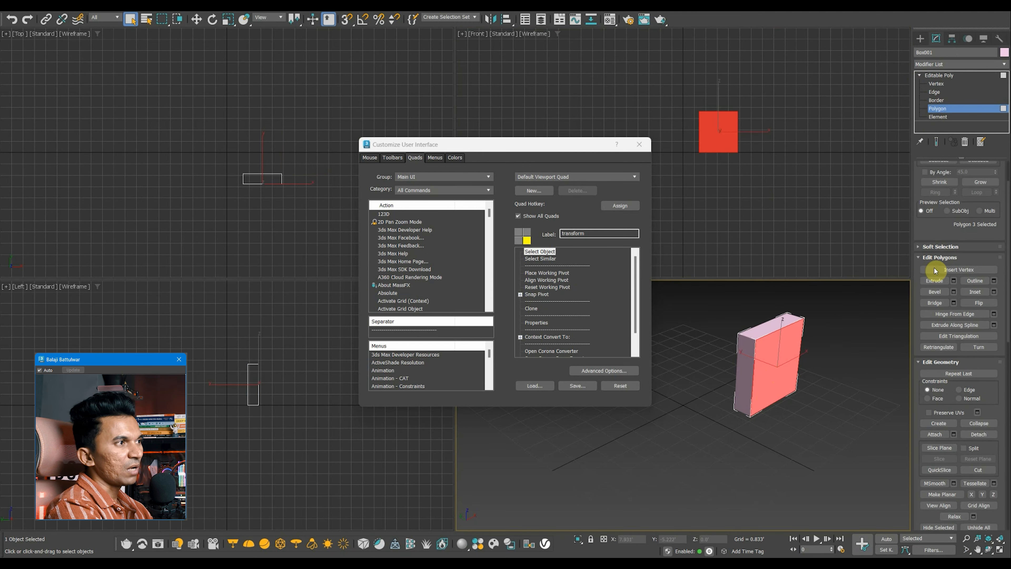
pyautogui.moveTo(934, 237); pyautogui.dragTo(929, 145)
pyautogui.moveTo(919, 195); pyautogui.dragTo(912, 283)
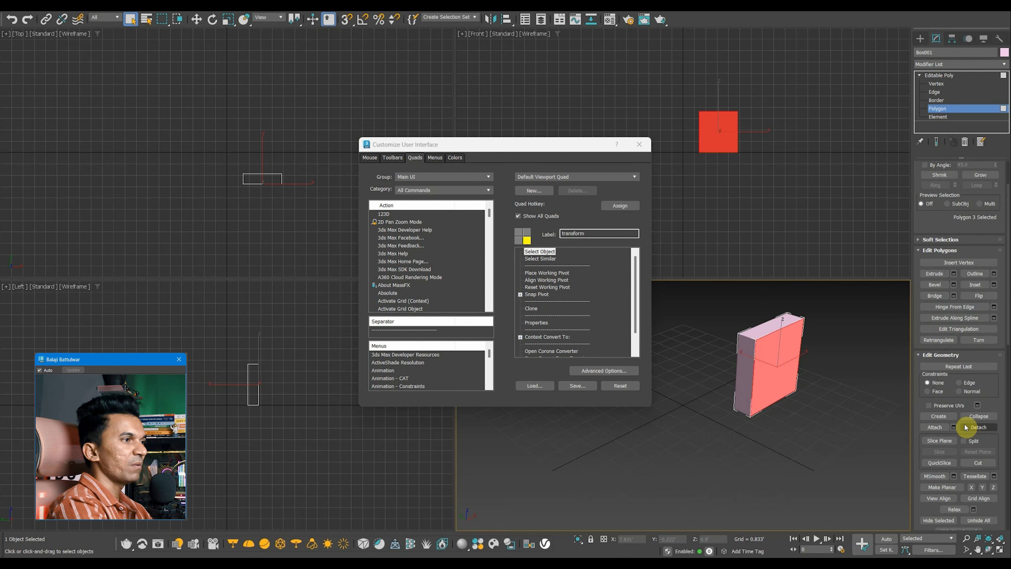
pyautogui.rightClick(804, 376)
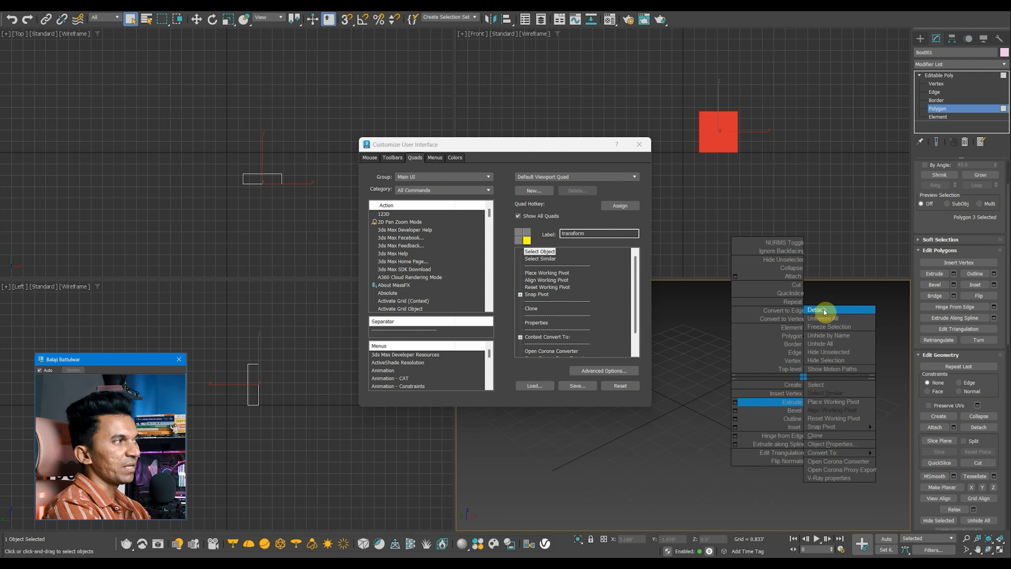
# Add the Detach (Poly) action above Clone in the transform quad and check it in the Front viewport's quad menu.
pyautogui.click(414, 270)
pyautogui.write('det')
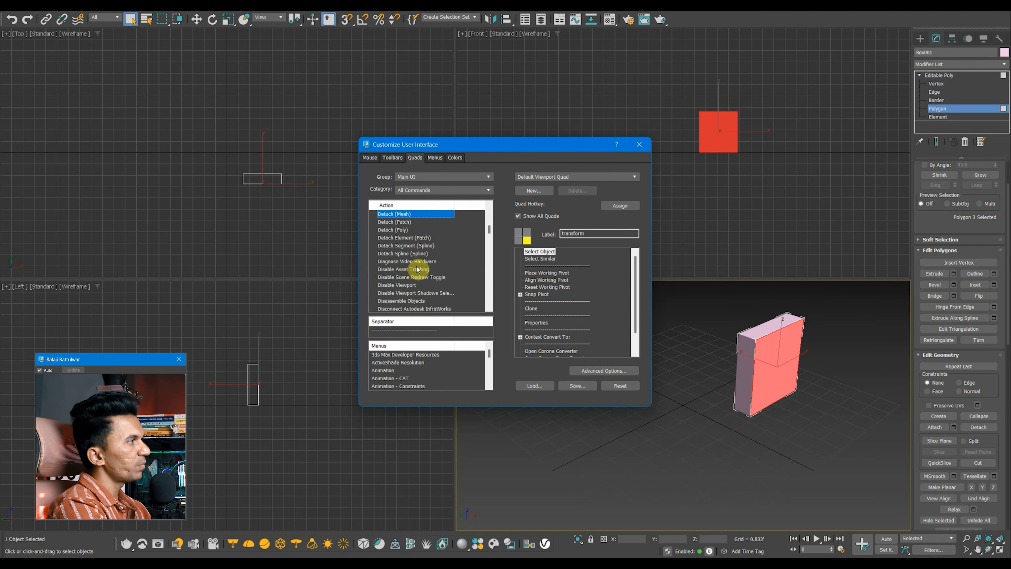
pyautogui.click(396, 231)
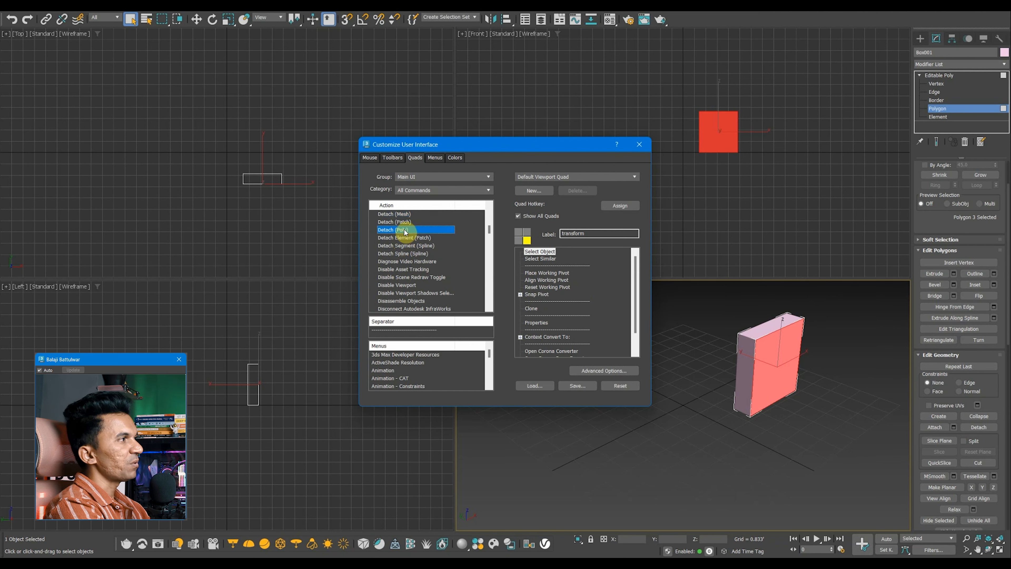
pyautogui.moveTo(405, 231)
pyautogui.mouseDown()
pyautogui.moveTo(549, 271)
pyautogui.moveTo(552, 315)
pyautogui.moveTo(569, 311)
pyautogui.mouseUp()
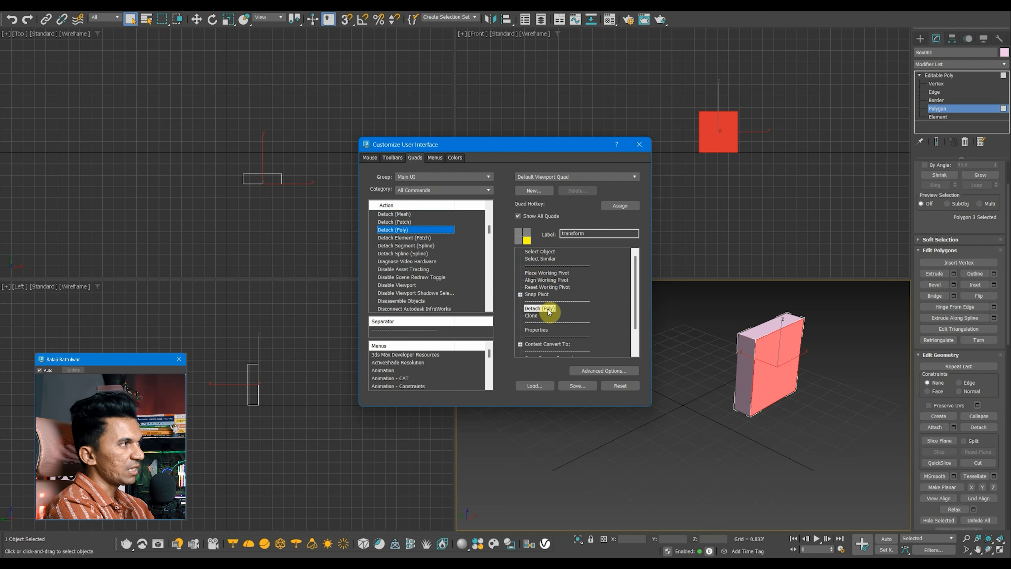
pyautogui.click(794, 198)
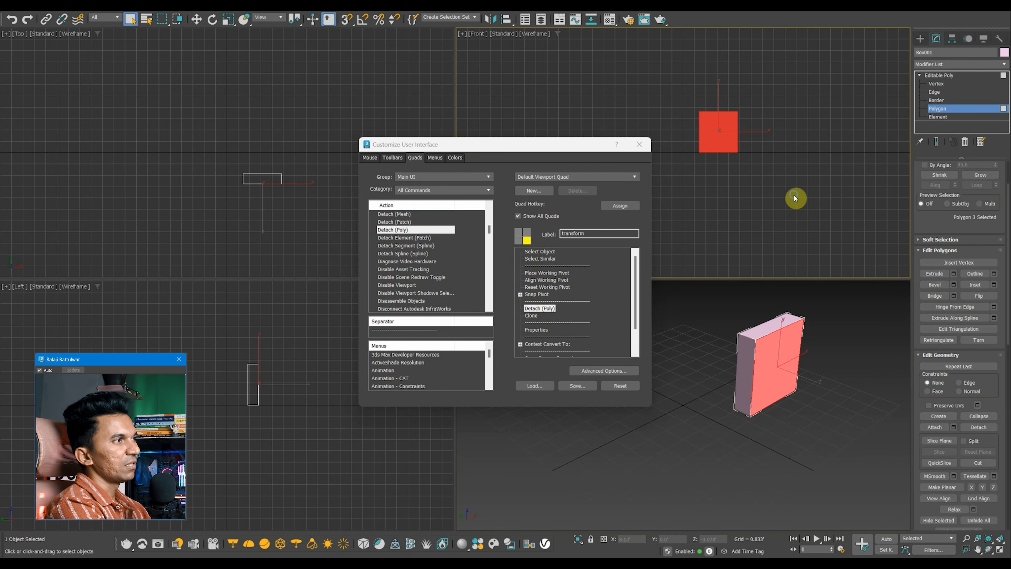
pyautogui.rightClick(793, 194)
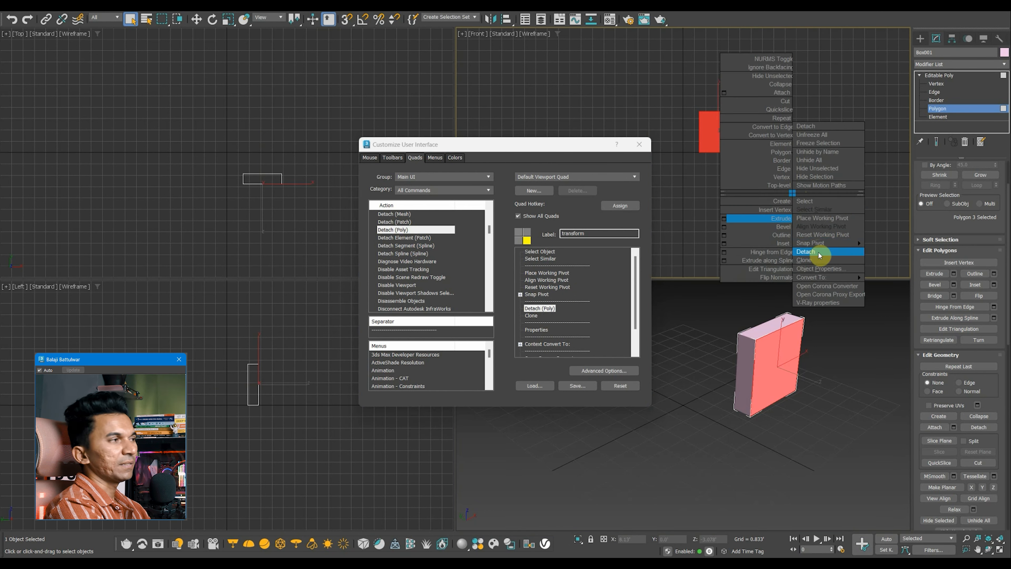
# Delete the Detach (Poly) entry from the transform quad and check the quad menu in the Front viewport.
pyautogui.rightClick(533, 309)
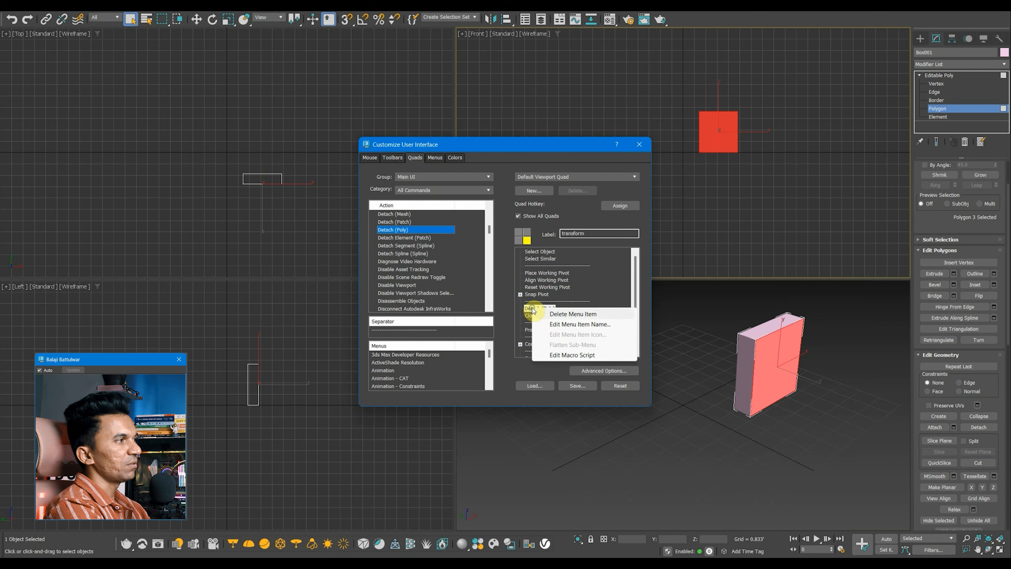
pyautogui.click(561, 314)
pyautogui.rightClick(788, 221)
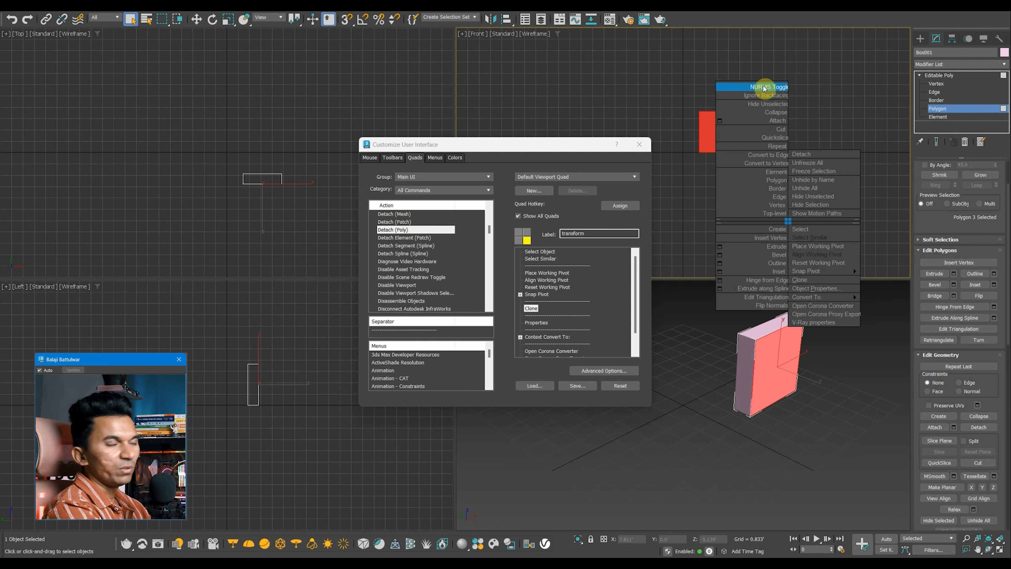
# Delete the Context NURBS Tools 1 entry from the tools 1 quad.
pyautogui.click(519, 236)
pyautogui.click(520, 234)
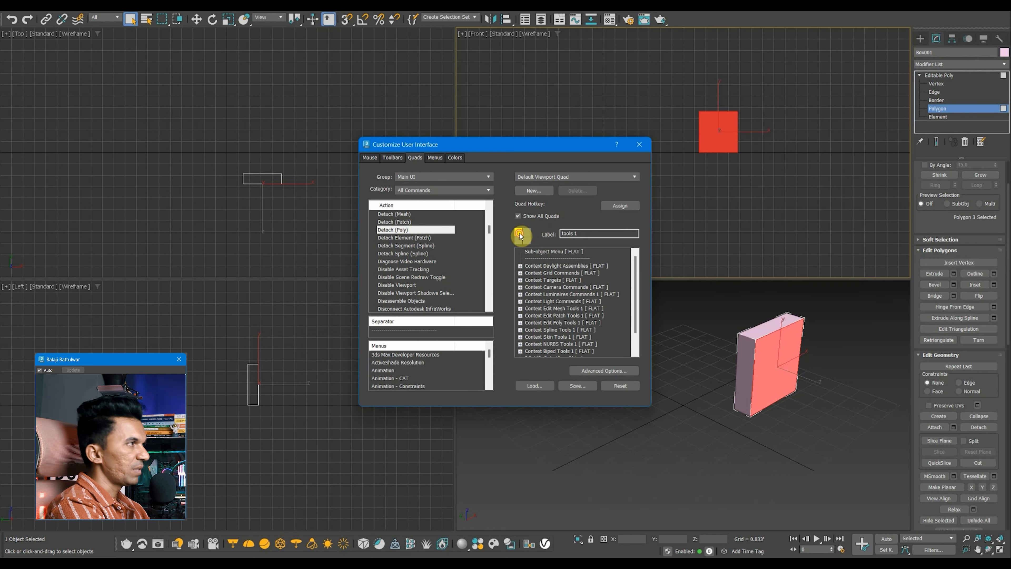
pyautogui.scroll(-1, 552, 281)
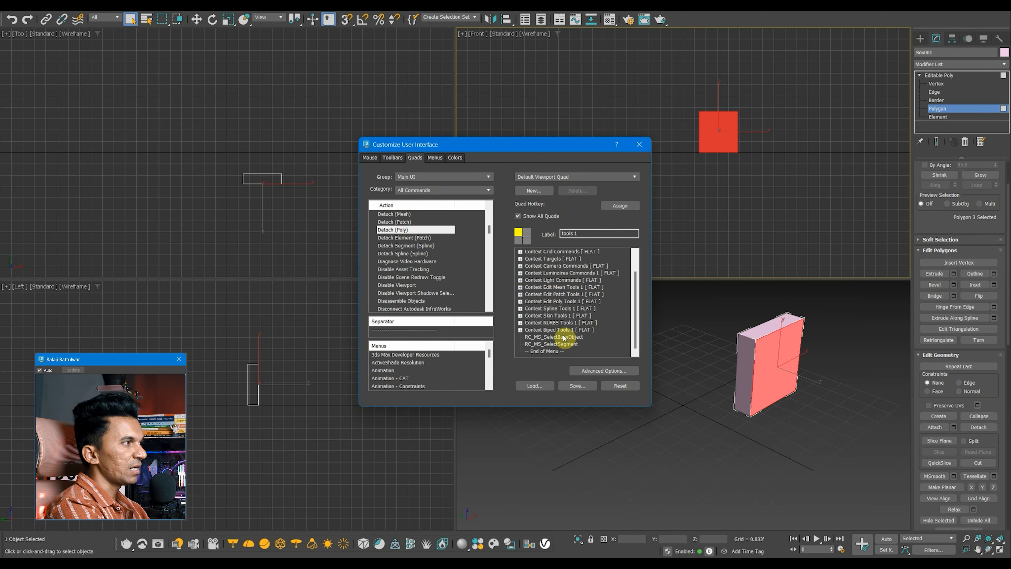
pyautogui.click(558, 322)
pyautogui.rightClick(556, 323)
pyautogui.click(569, 328)
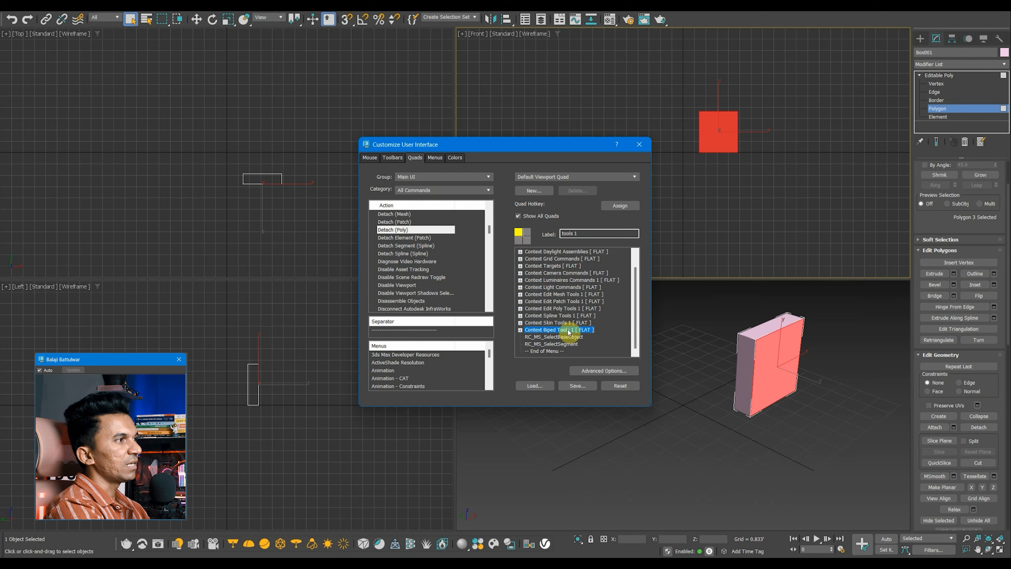
# Deselect the polygon and compare the entries of the four quads with the quad menu shown in the viewports.
pyautogui.click(743, 327)
pyautogui.rightClick(749, 320)
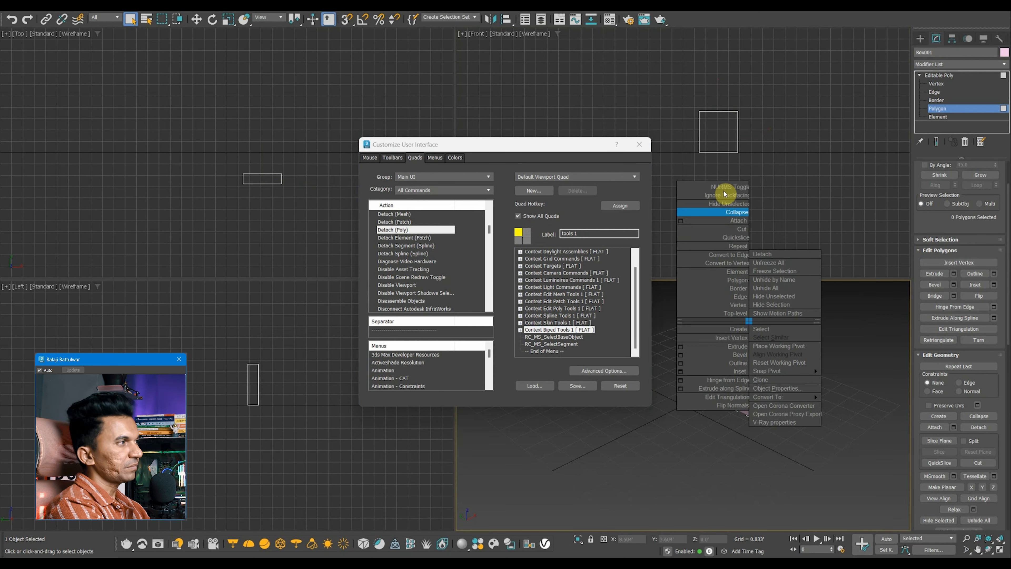
pyautogui.click(527, 232)
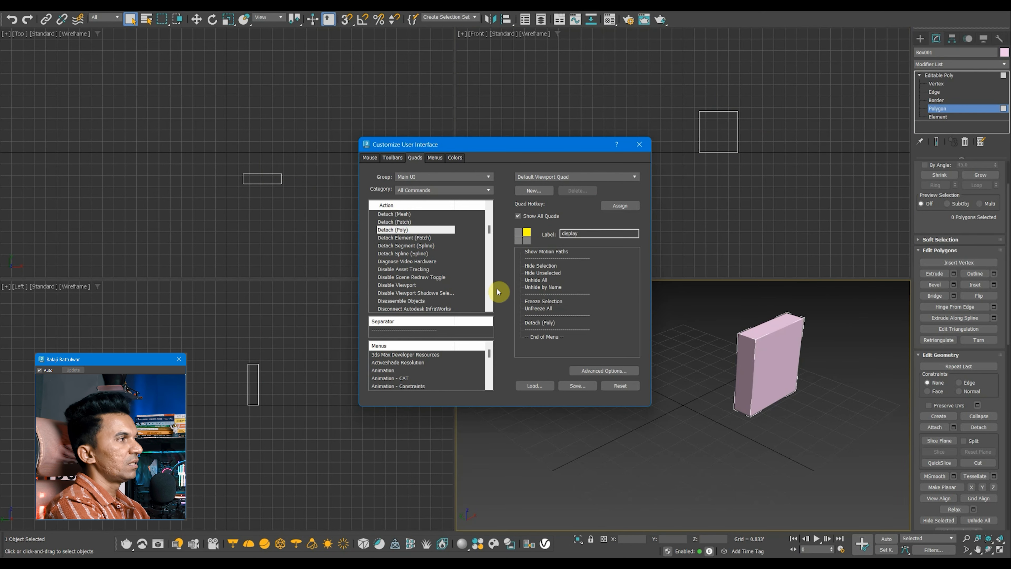
pyautogui.rightClick(712, 306)
pyautogui.click(518, 231)
pyautogui.click(527, 242)
pyautogui.click(527, 232)
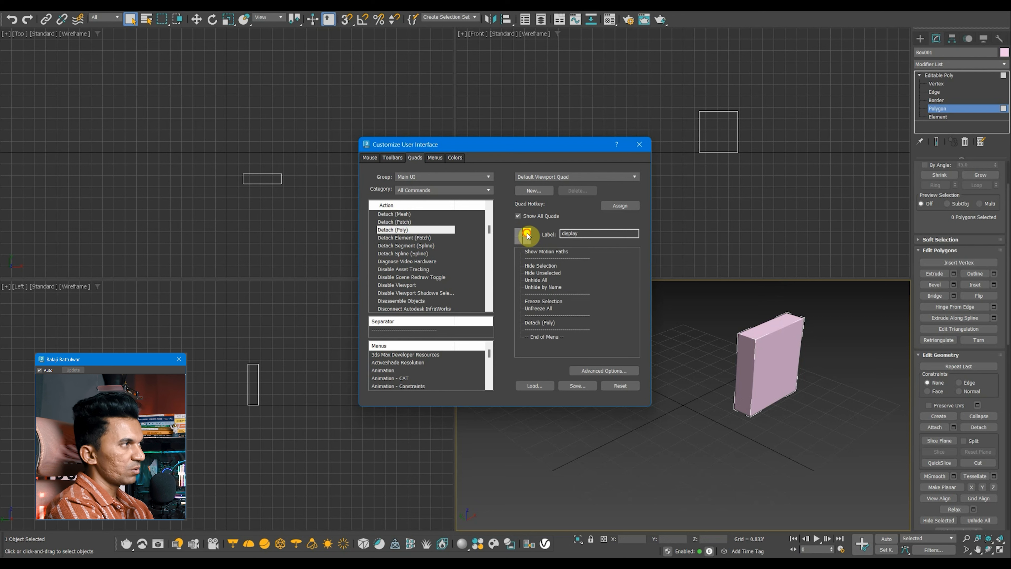
pyautogui.click(518, 241)
pyautogui.click(527, 240)
pyautogui.click(528, 232)
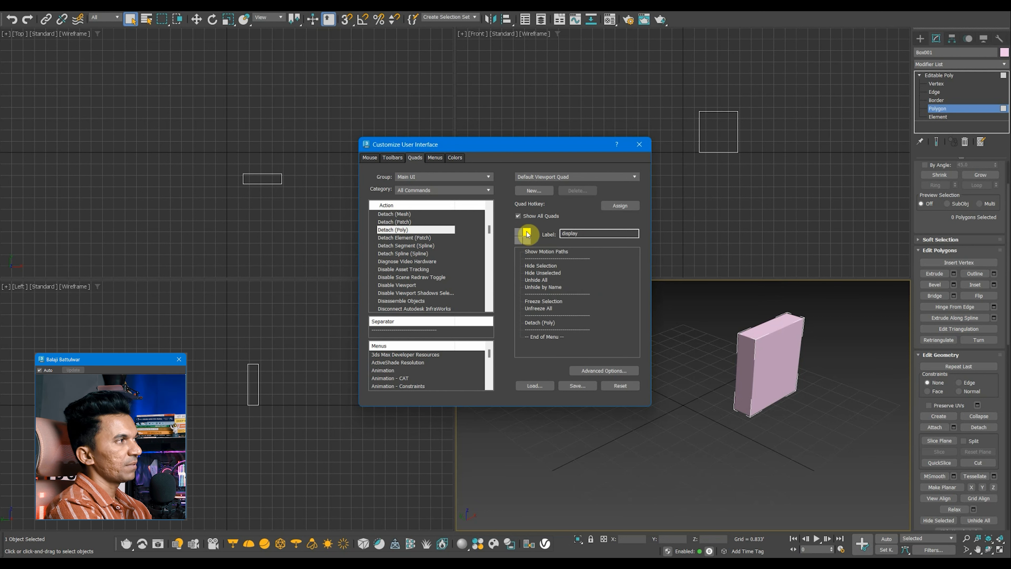
pyautogui.rightClick(718, 153)
pyautogui.rightClick(717, 196)
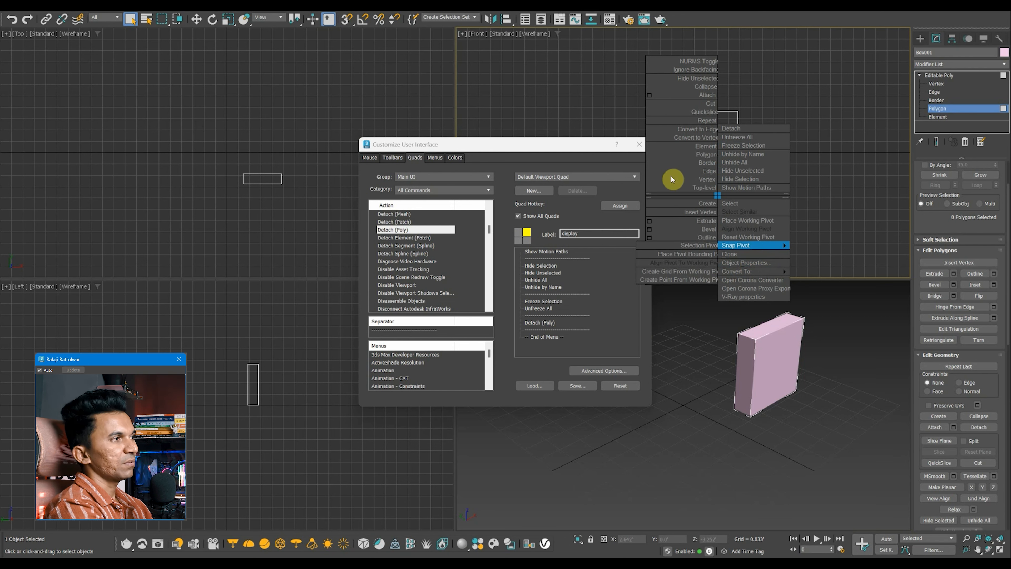
pyautogui.click(797, 198)
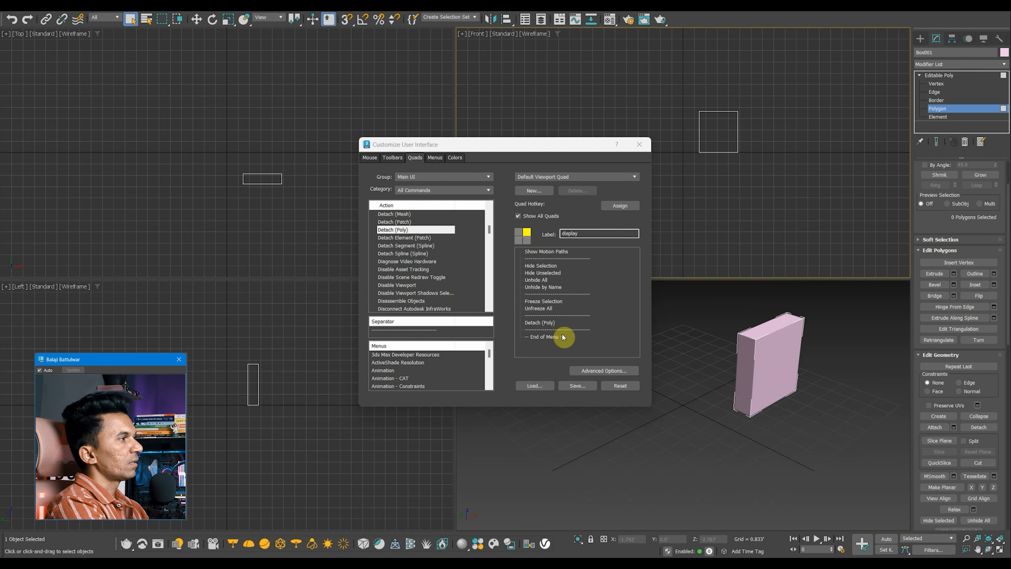
# Expand the Context Convert To submenu in the transform quad and examine its Editable Spline and Editable Polygon entries.
pyautogui.click(527, 241)
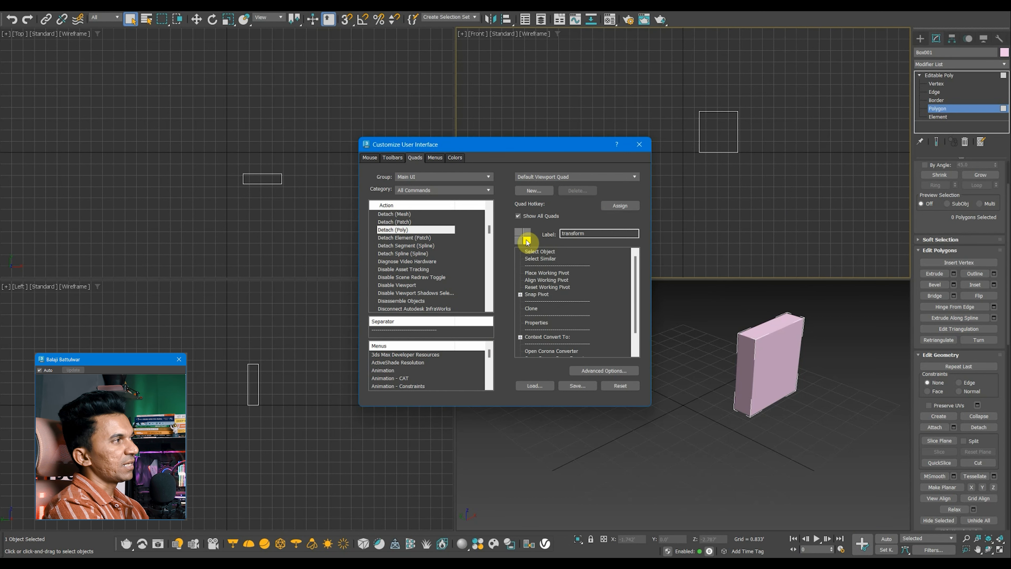
pyautogui.click(546, 339)
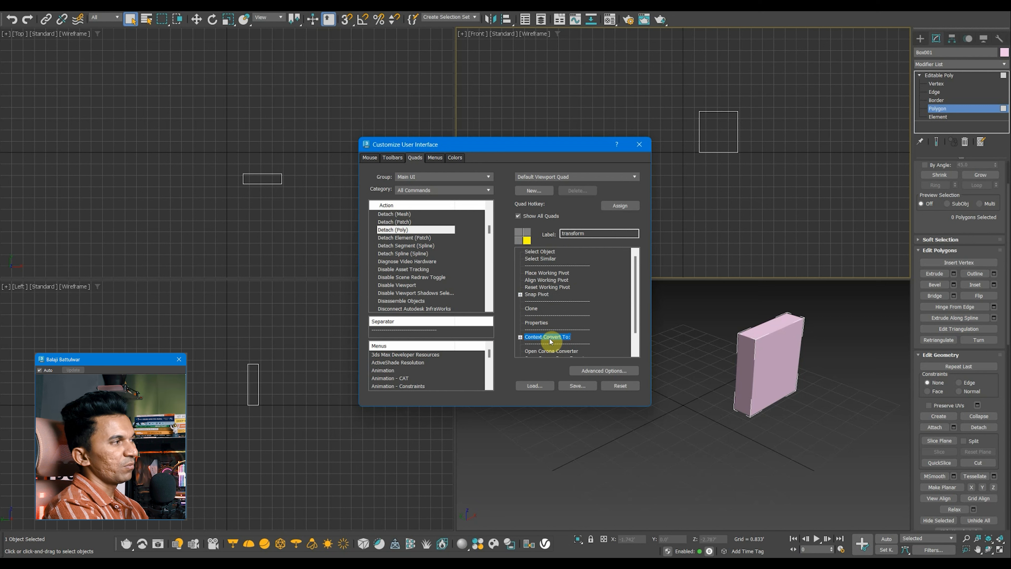
pyautogui.doubleClick(548, 338)
pyautogui.scroll(-1, 519, 316)
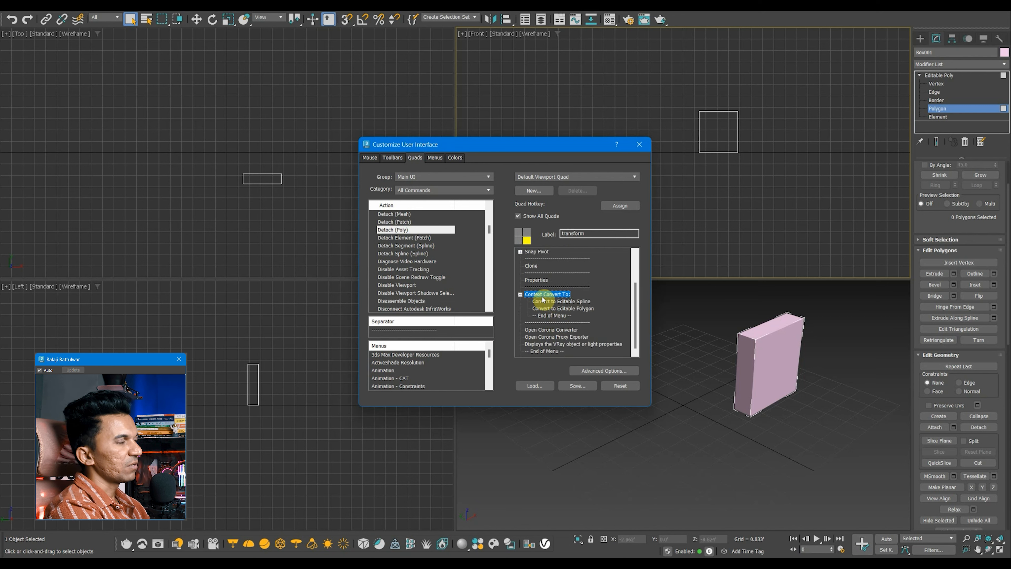
pyautogui.click(564, 303)
pyautogui.click(565, 311)
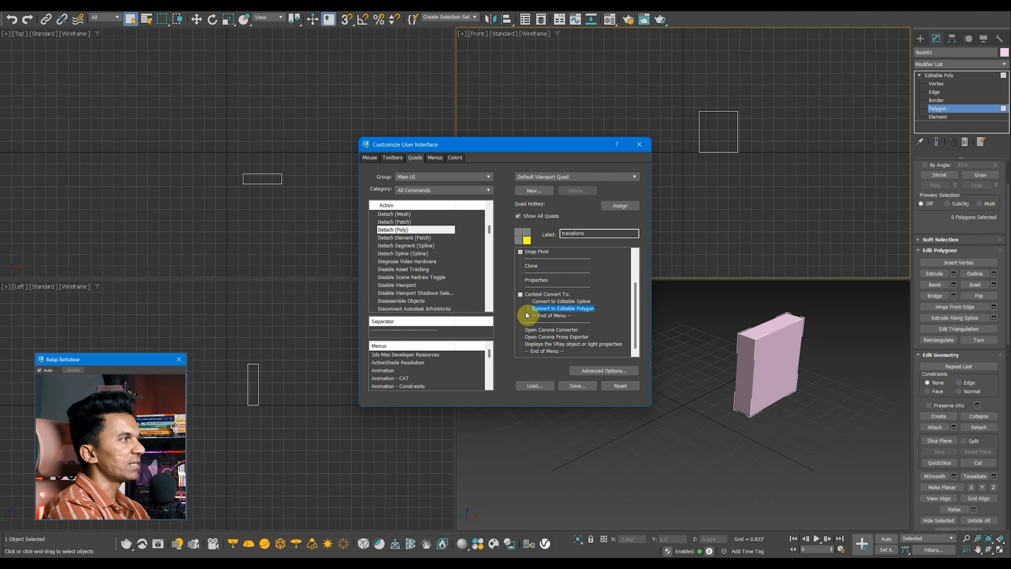
pyautogui.click(387, 277)
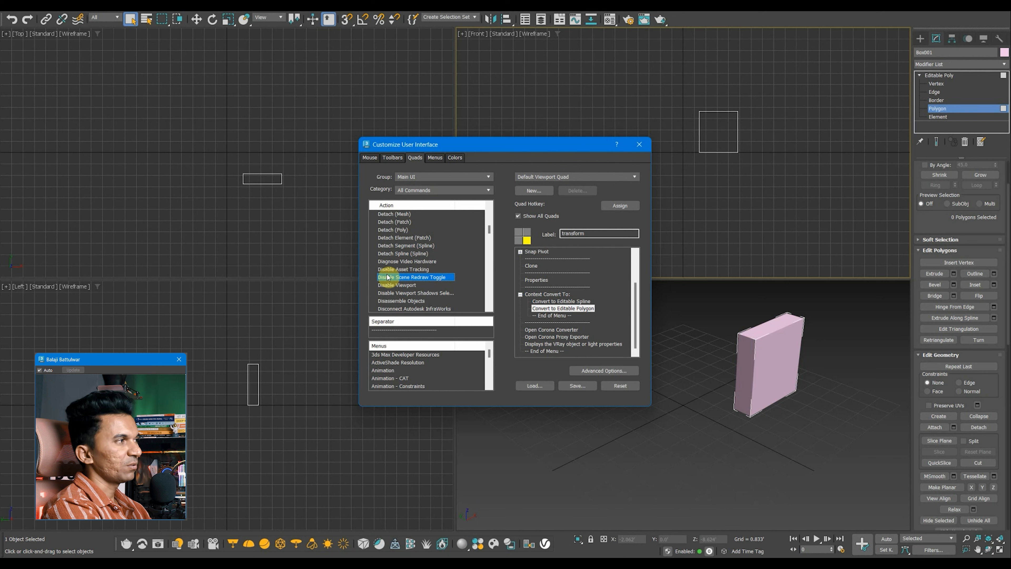
pyautogui.click(574, 302)
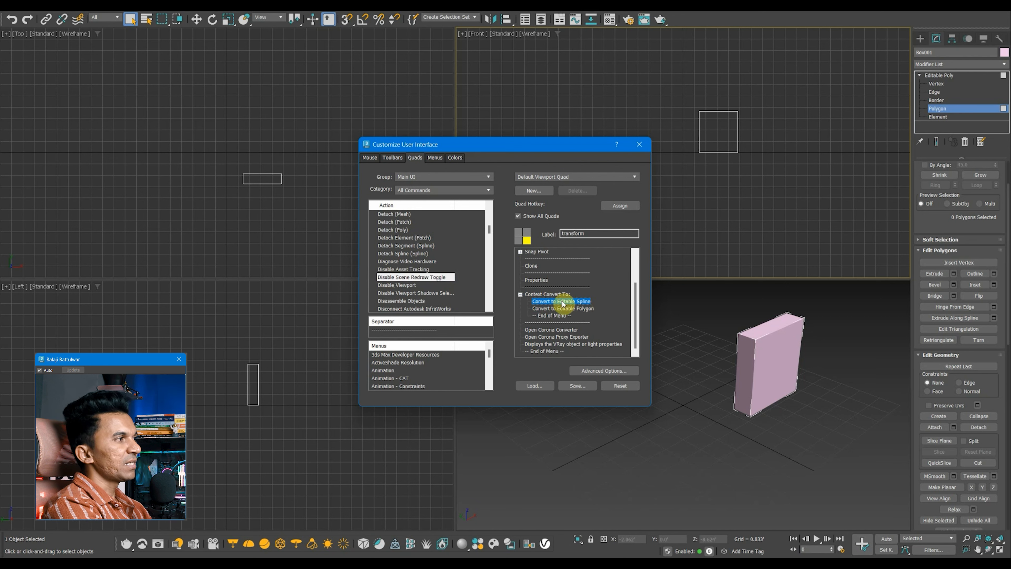
# Leave the box's Polygon sub-object level and check the Convert To entry in its Perspective quad menu.
pyautogui.click(770, 346)
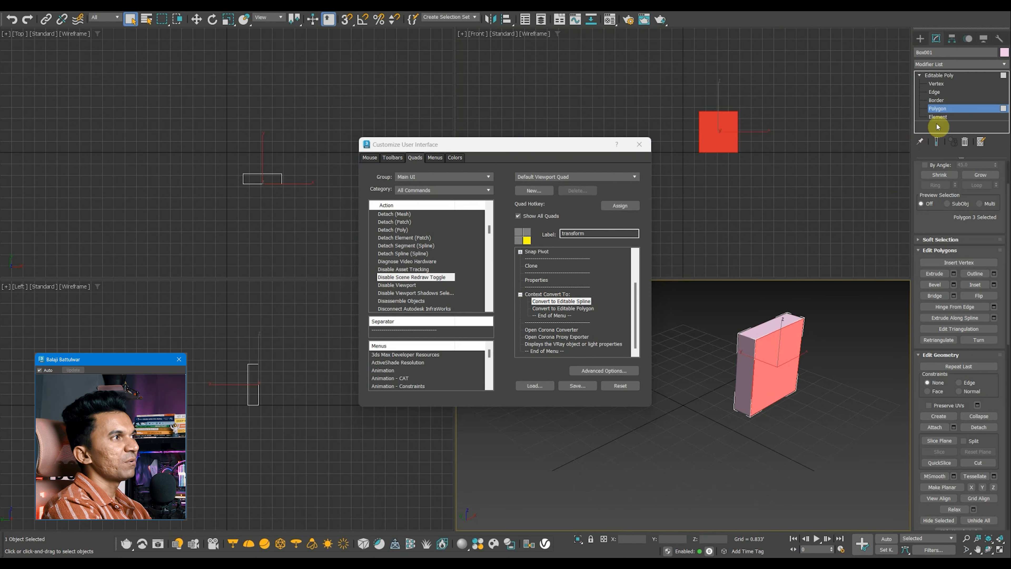
pyautogui.click(940, 108)
pyautogui.rightClick(783, 332)
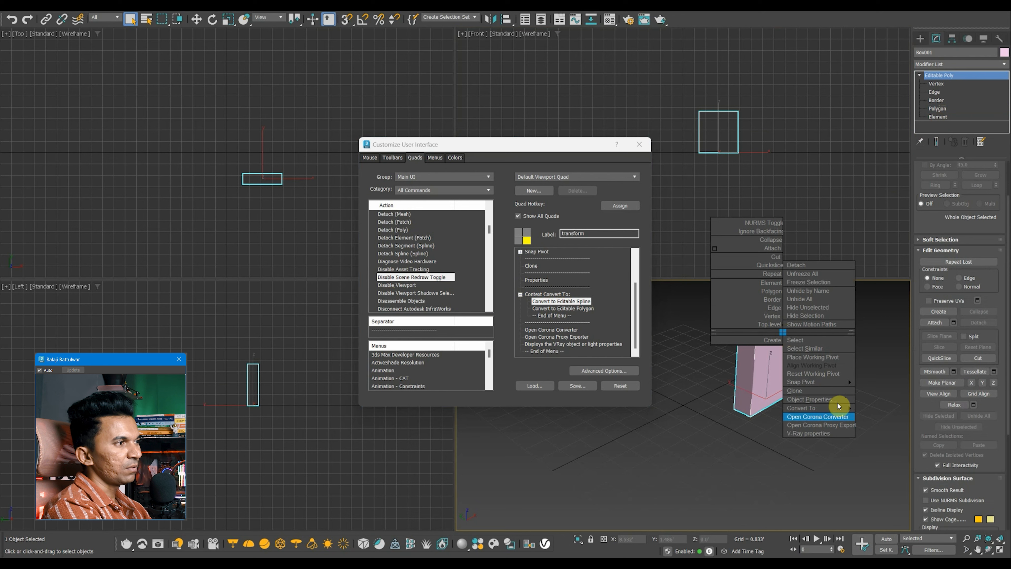
pyautogui.moveTo(832, 411)
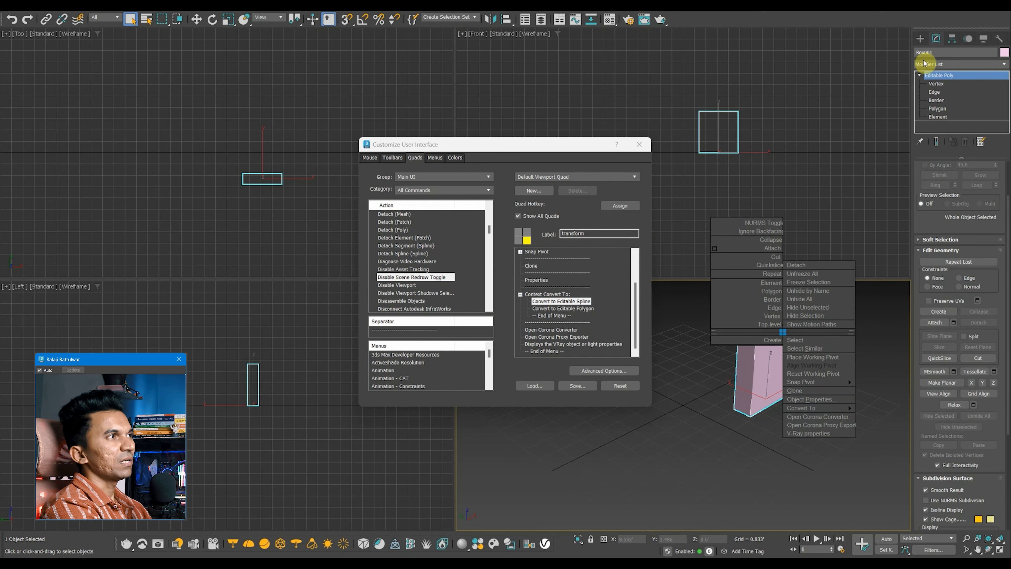
# Draw a thin rectangle spline beside the box in Perspective and check its Convert To options in the quad menu.
pyautogui.click(922, 45)
pyautogui.click(931, 53)
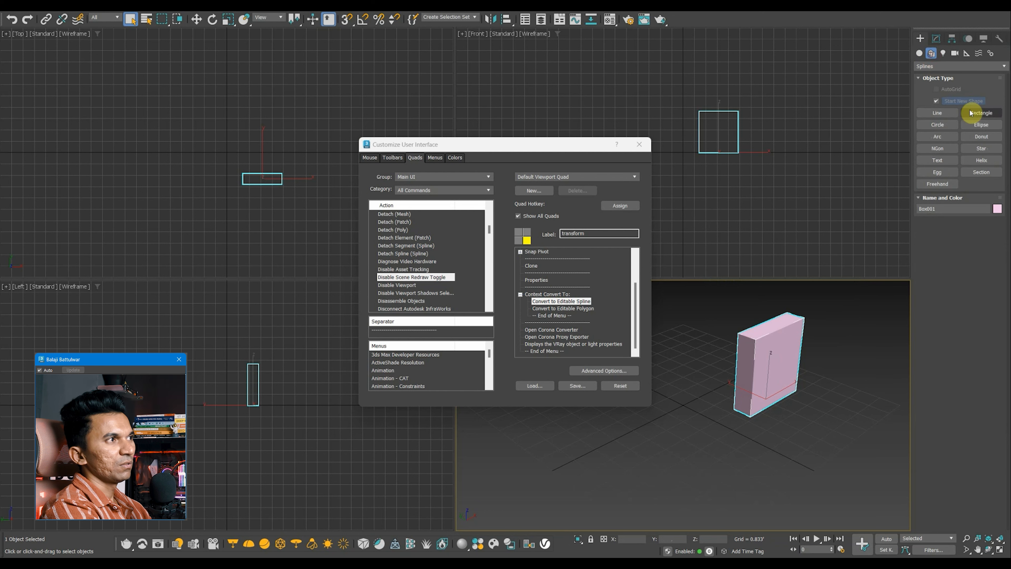
pyautogui.click(977, 109)
pyautogui.moveTo(789, 432); pyautogui.dragTo(729, 491)
pyautogui.rightClick(750, 453)
pyautogui.moveTo(751, 453); pyautogui.dragTo(765, 372, button='middle')
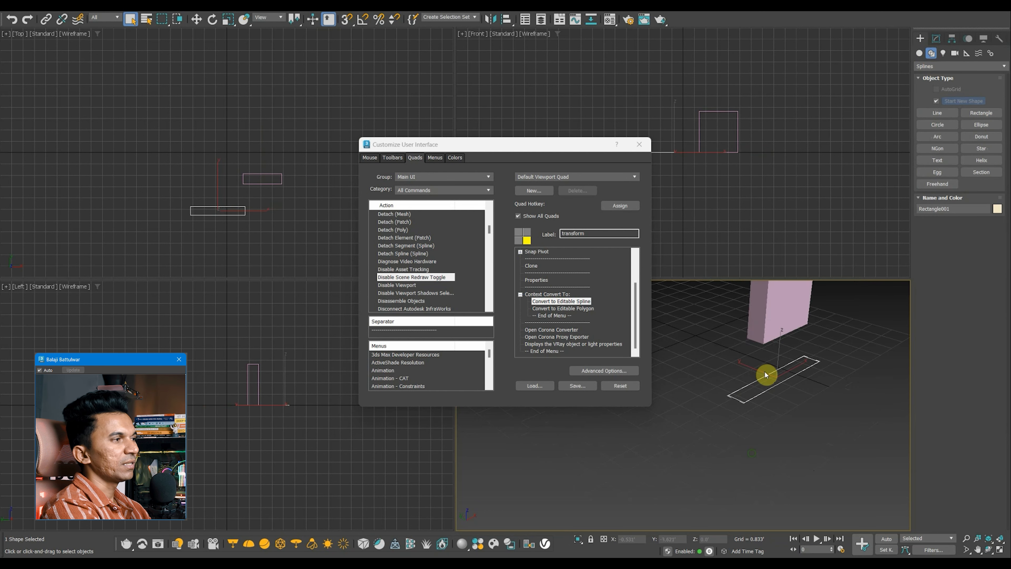
pyautogui.rightClick(768, 371)
pyautogui.moveTo(796, 447)
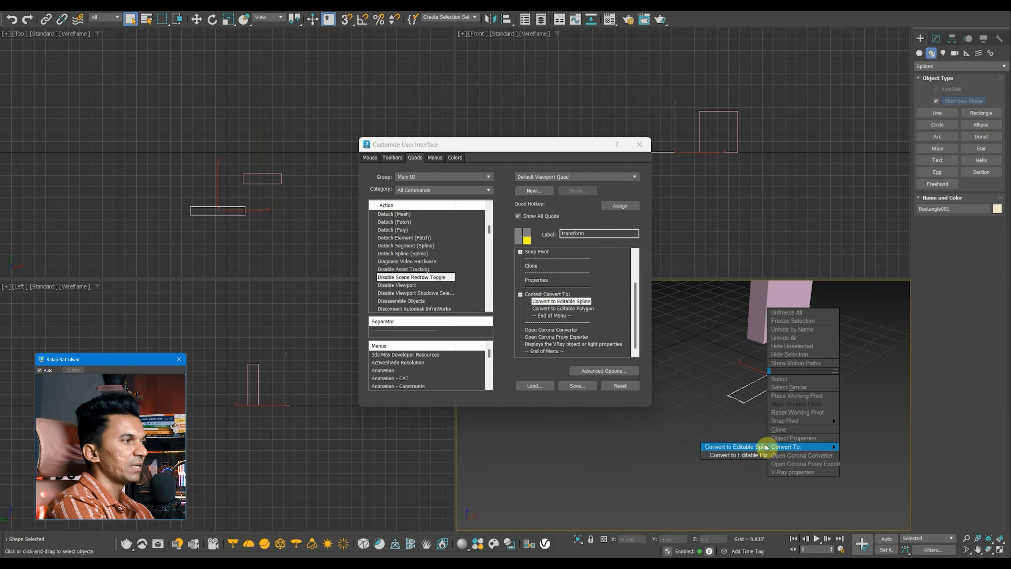
# Close the Customize User Interface dialog and reset the scene.
pyautogui.click(639, 144)
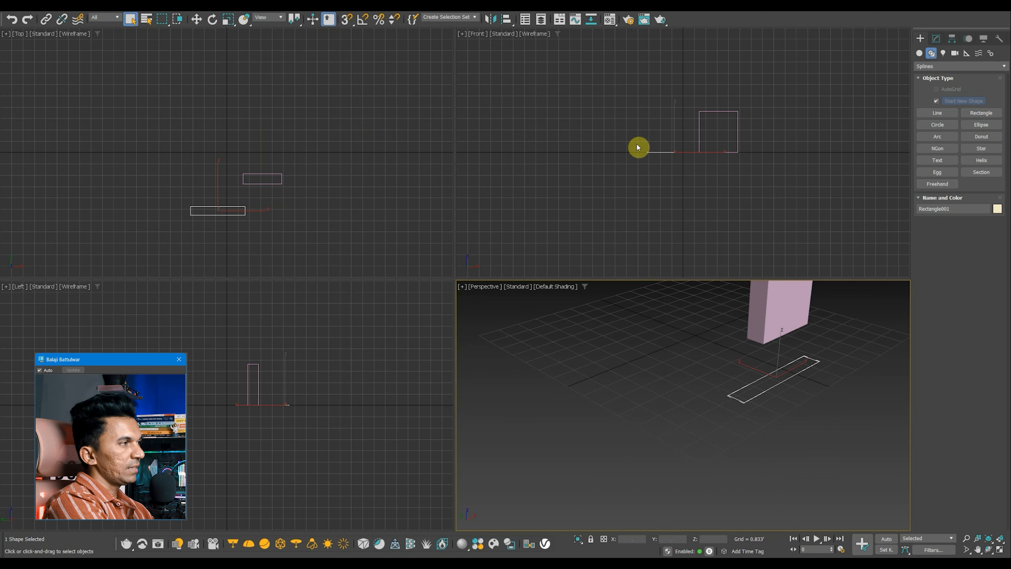
pyautogui.click(748, 403)
pyautogui.click(144, 160)
pyautogui.click(7, 14)
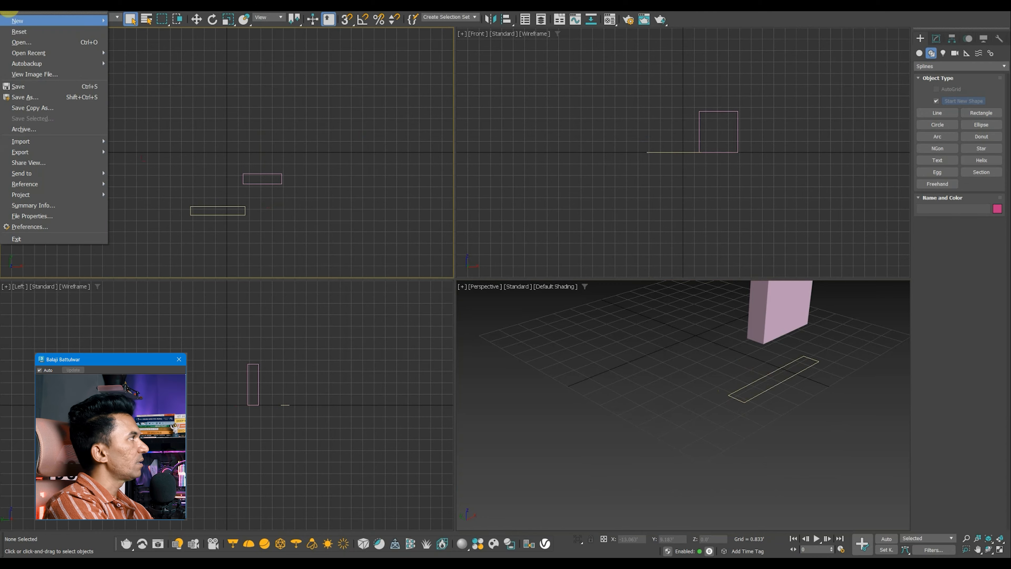
pyautogui.click(18, 32)
pyautogui.click(504, 295)
pyautogui.click(485, 295)
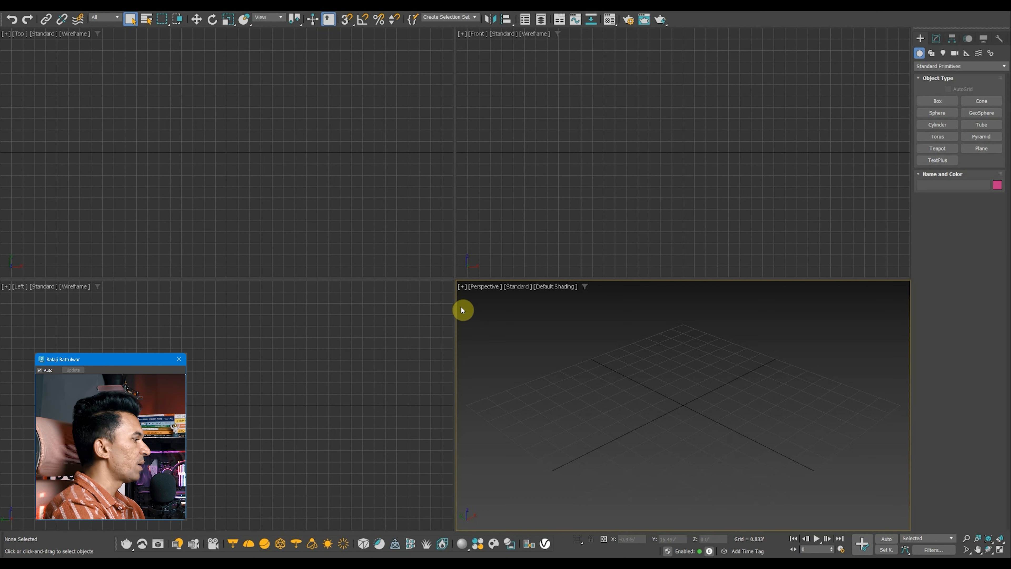
# Draw a rectangle spline about 3.3' by 8' across the grid centre in the maximized Perspective viewport.
pyautogui.click(826, 87)
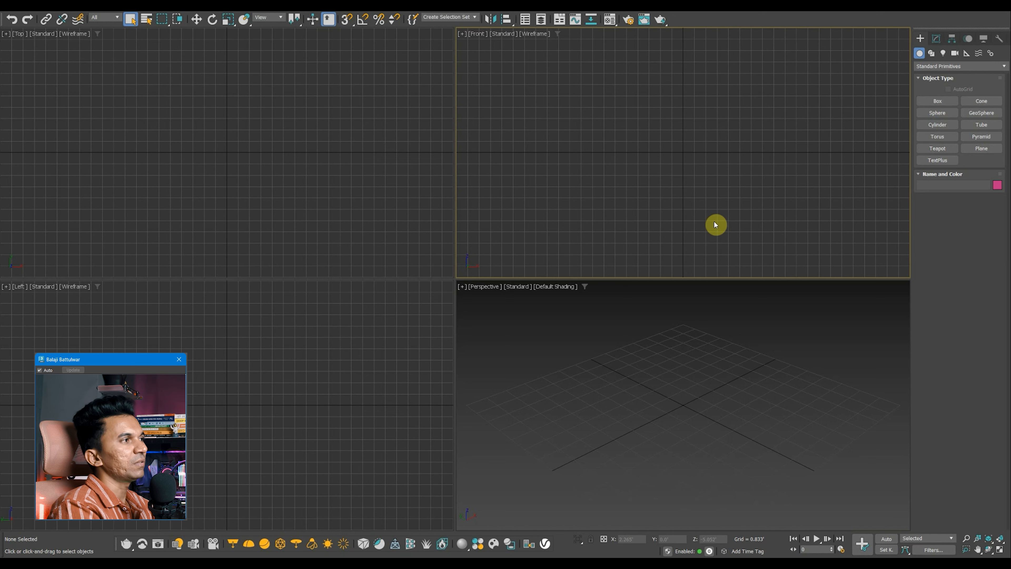
pyautogui.click(928, 53)
pyautogui.click(968, 113)
pyautogui.click(740, 396)
pyautogui.hotkey('alt', 'w')
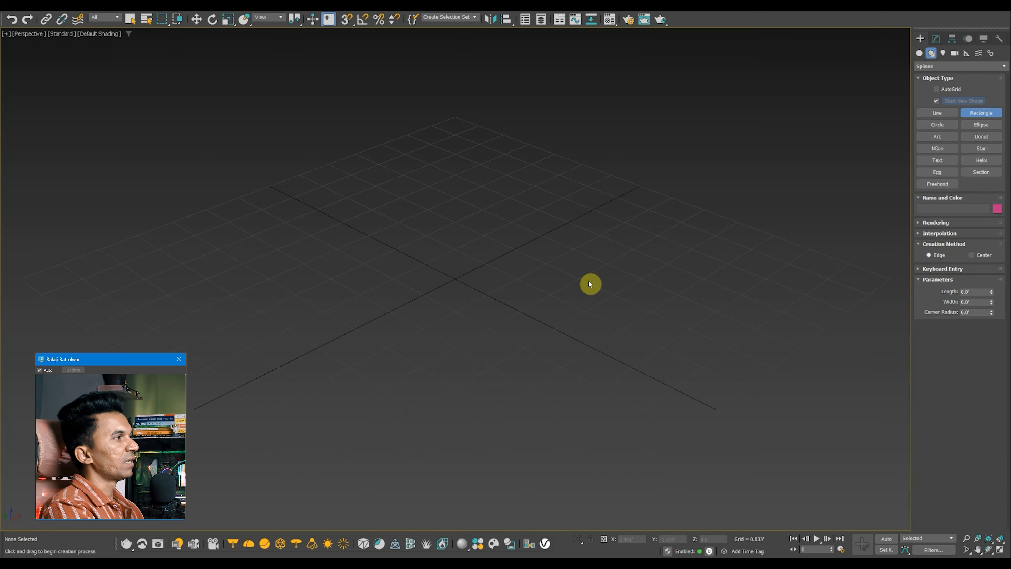
pyautogui.moveTo(574, 201); pyautogui.dragTo(398, 435)
pyautogui.rightClick(402, 434)
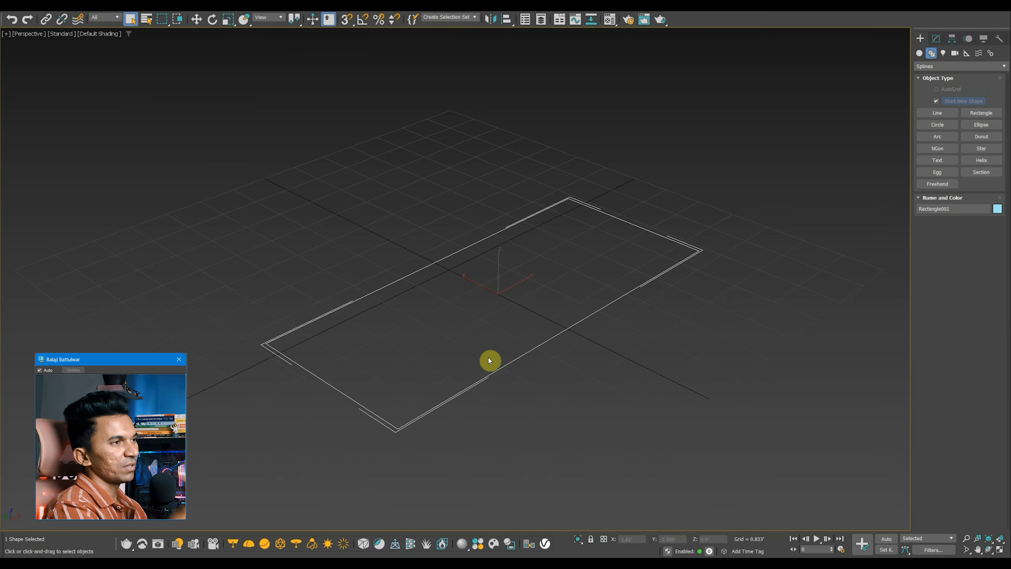
pyautogui.moveTo(497, 335); pyautogui.dragTo(468, 335, button='middle')
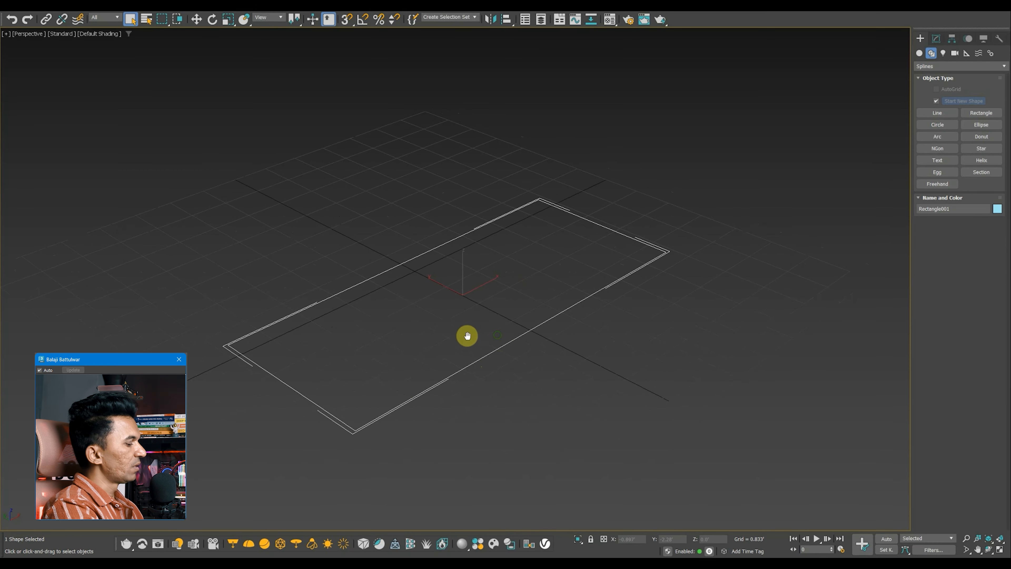
pyautogui.scroll(5, 517, 342)
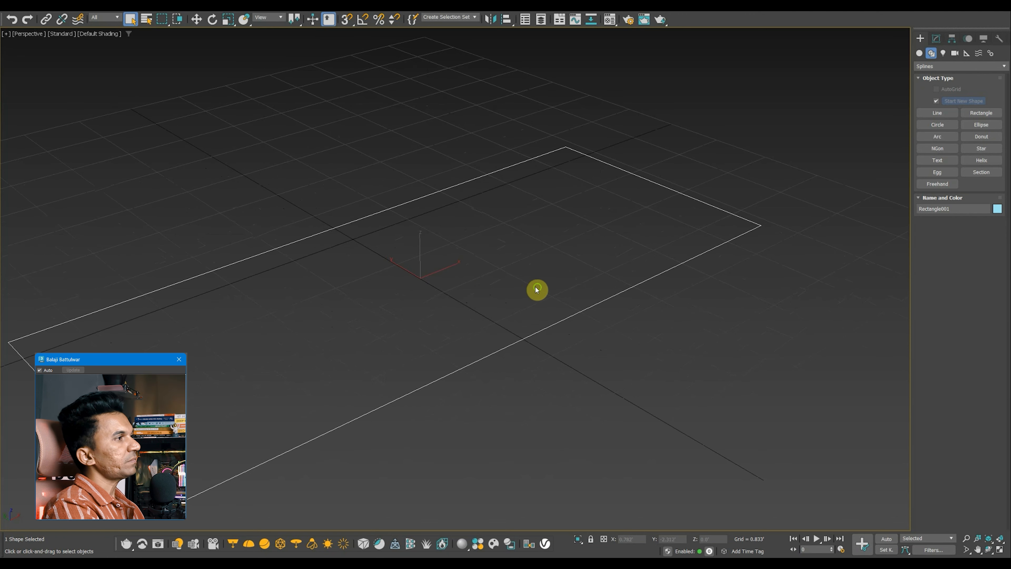
# Apply a Sweep modifier to the rectangle.
pyautogui.click(936, 38)
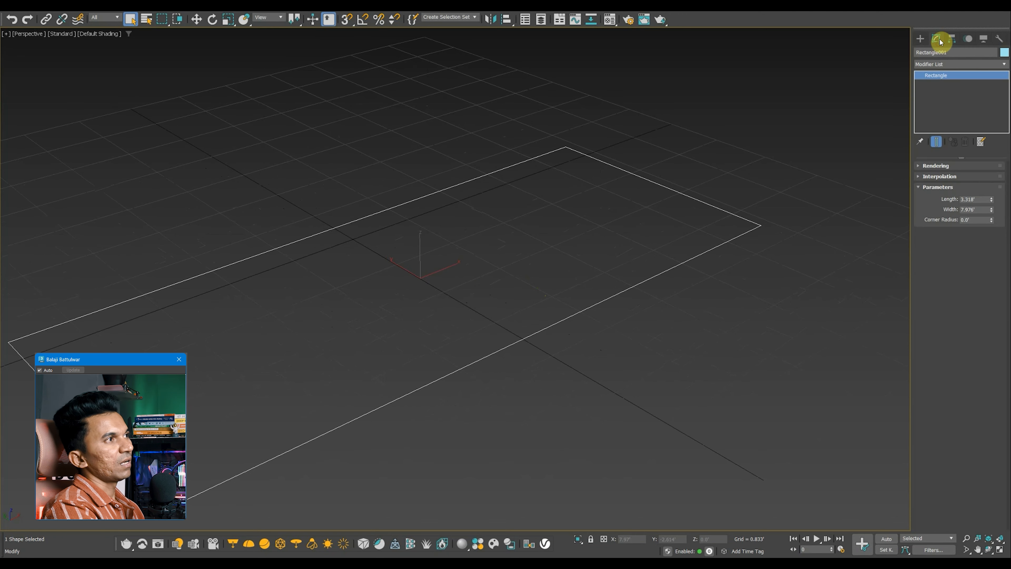
pyautogui.click(940, 65)
pyautogui.scroll(-1, 944, 70)
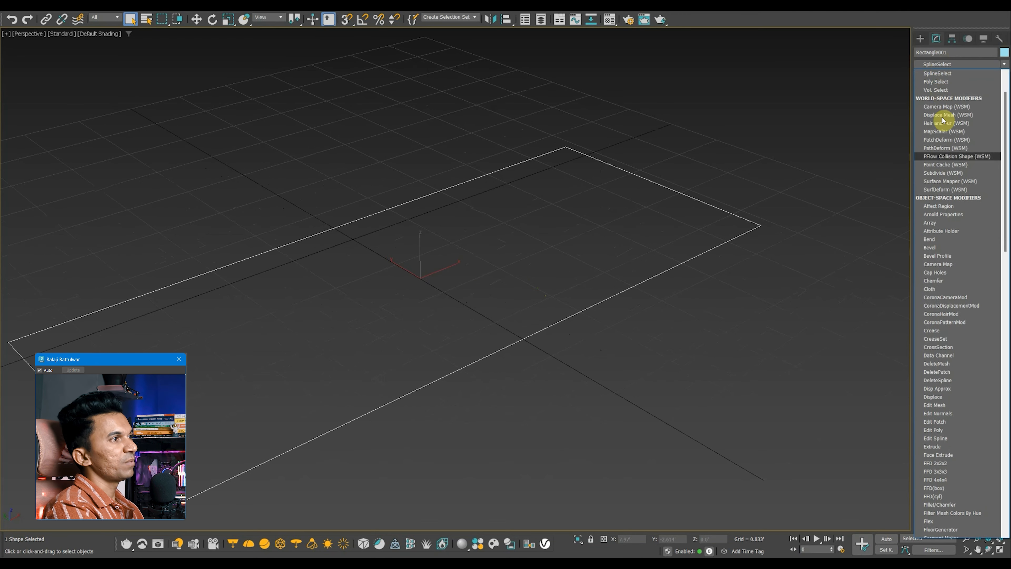
pyautogui.press('s')
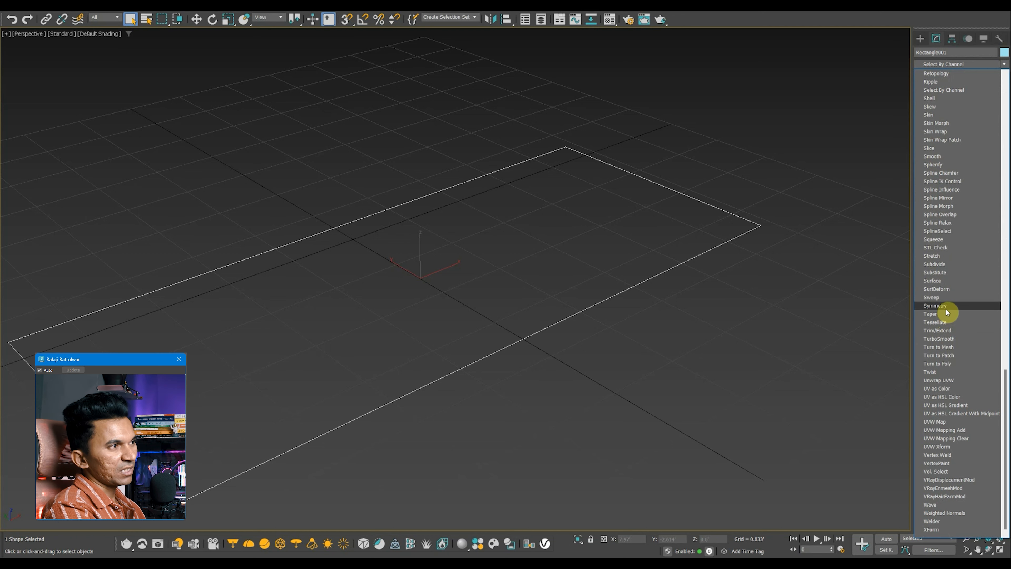
pyautogui.click(944, 300)
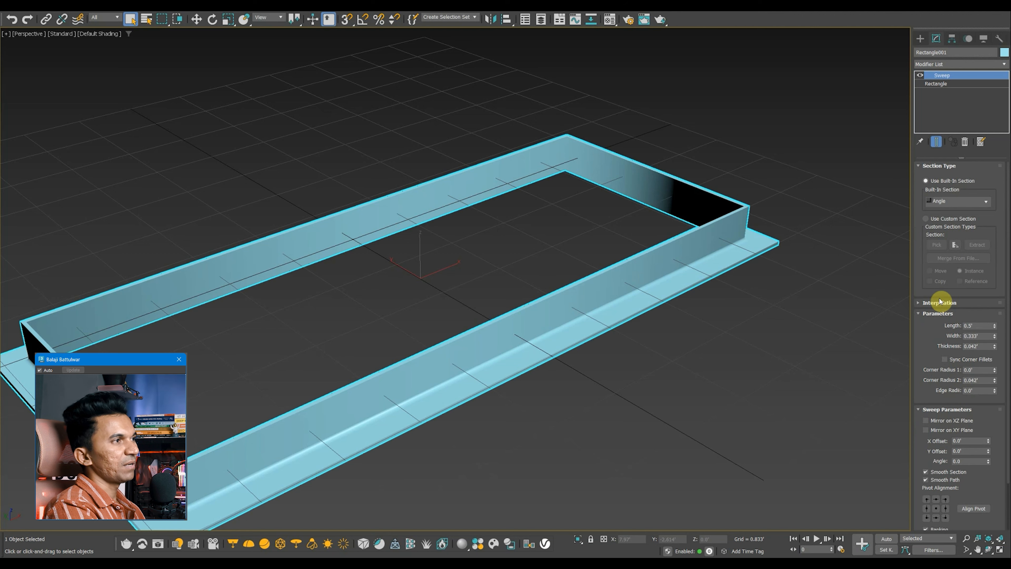
# Set the sweep's built-in section to Bar and align its pivot to the section's upper-left corner.
pyautogui.click(955, 201)
pyautogui.click(950, 220)
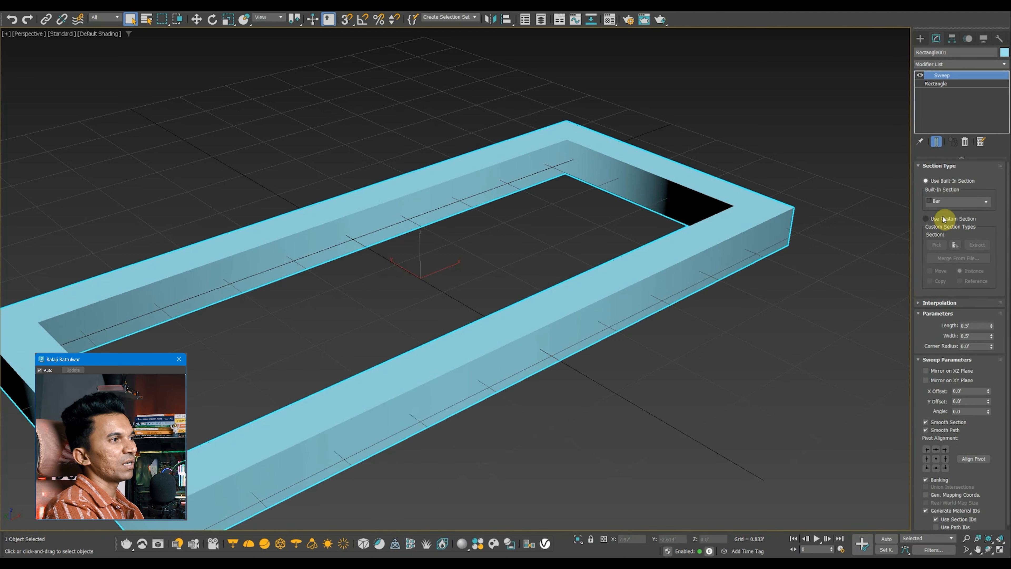
pyautogui.click(929, 449)
pyautogui.keyDown('alt'); pyautogui.moveTo(730, 346); pyautogui.dragTo(728, 328, button='middle'); pyautogui.keyUp('alt')
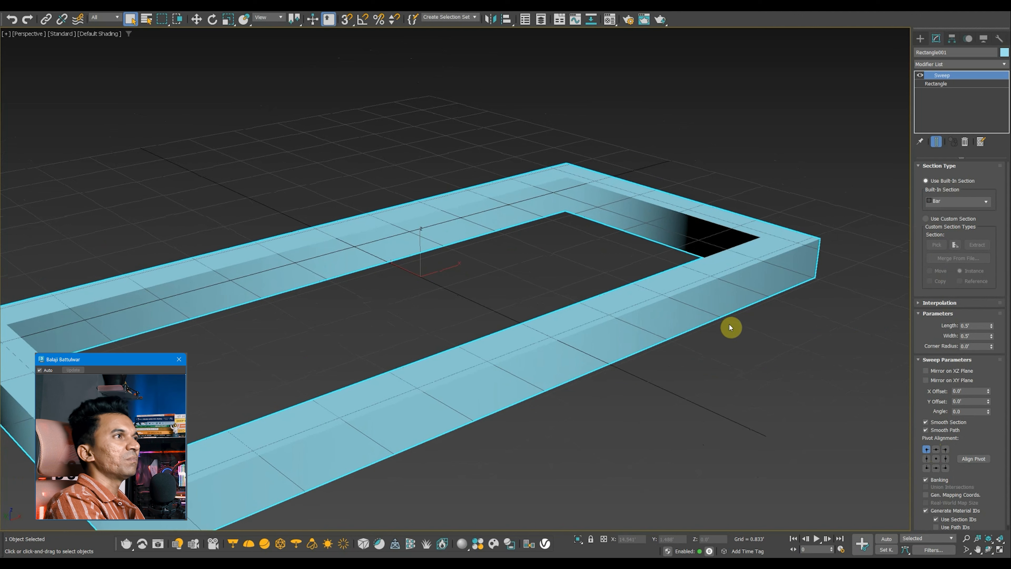
# Delete the Sweep modifier from the rectangle's modifier stack.
pyautogui.rightClick(948, 76)
pyautogui.click(920, 92)
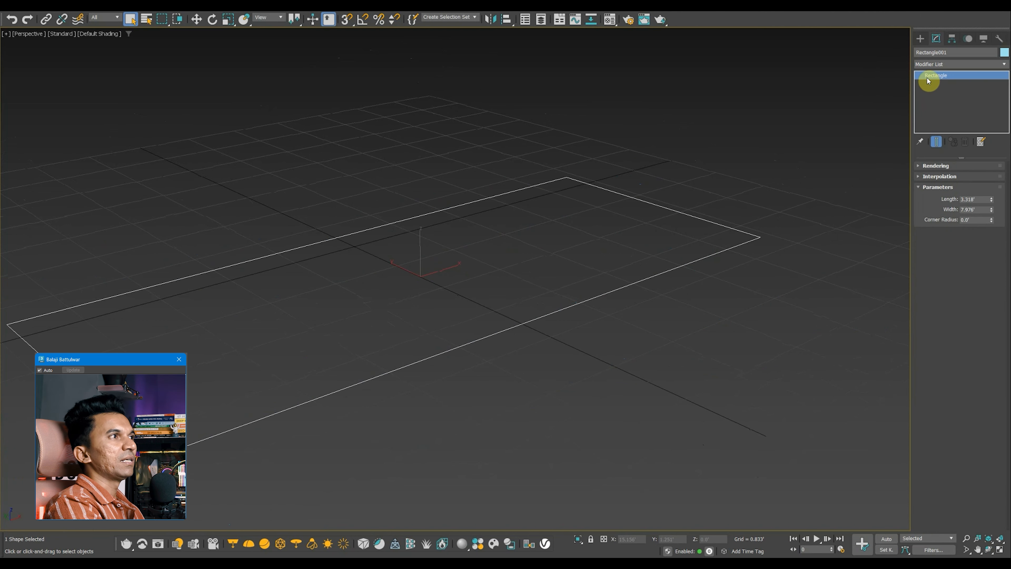
pyautogui.click(921, 43)
pyautogui.click(937, 43)
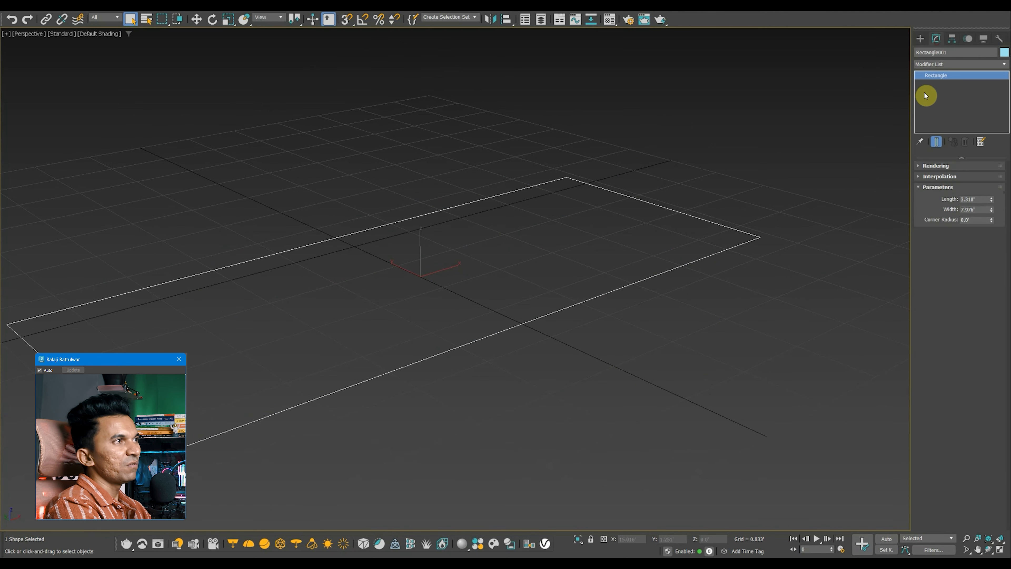
# Show the modifier set buttons above the stack and open the modifier set configuration.
pyautogui.click(979, 142)
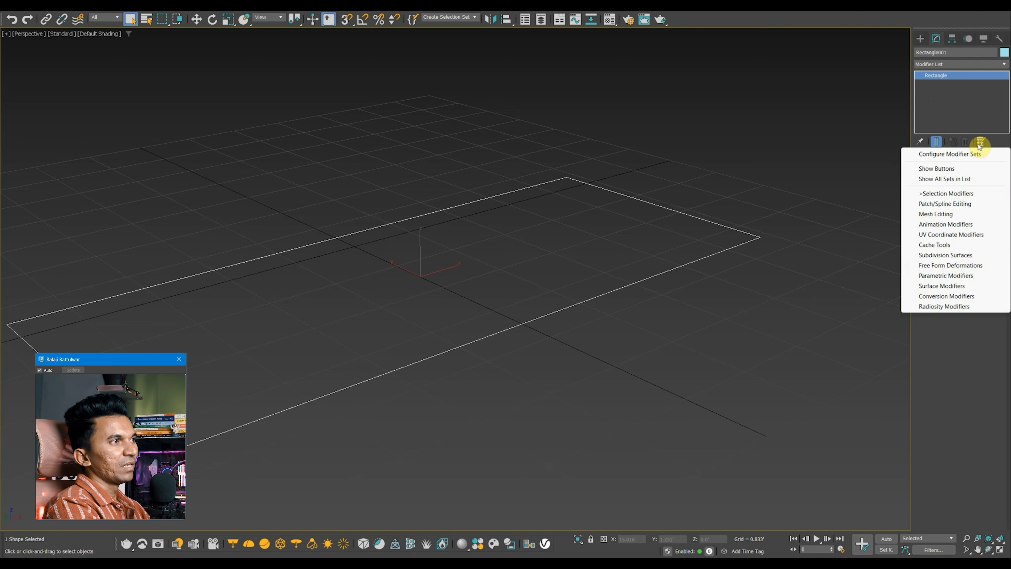
pyautogui.click(940, 169)
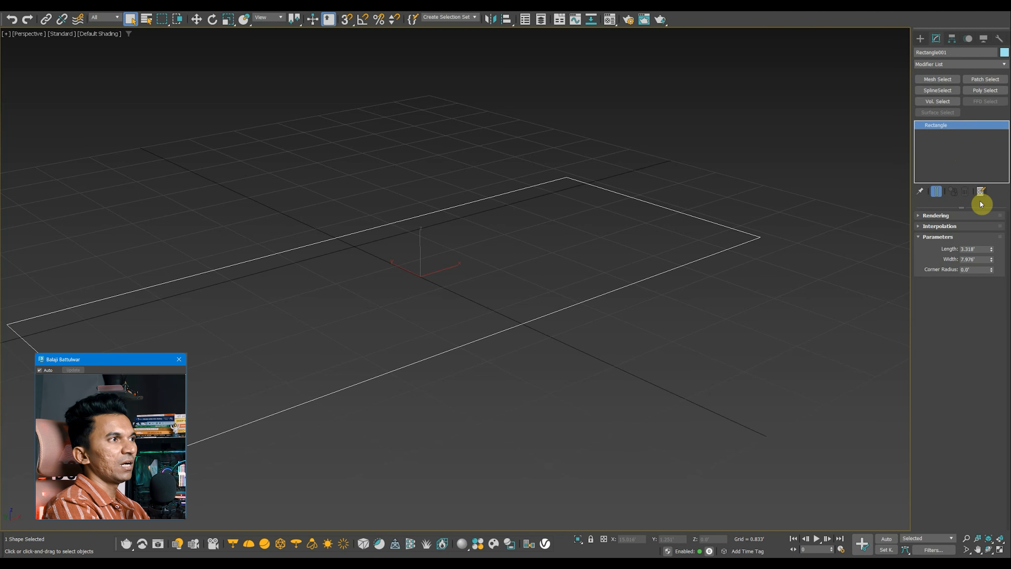
pyautogui.click(980, 192)
pyautogui.click(963, 204)
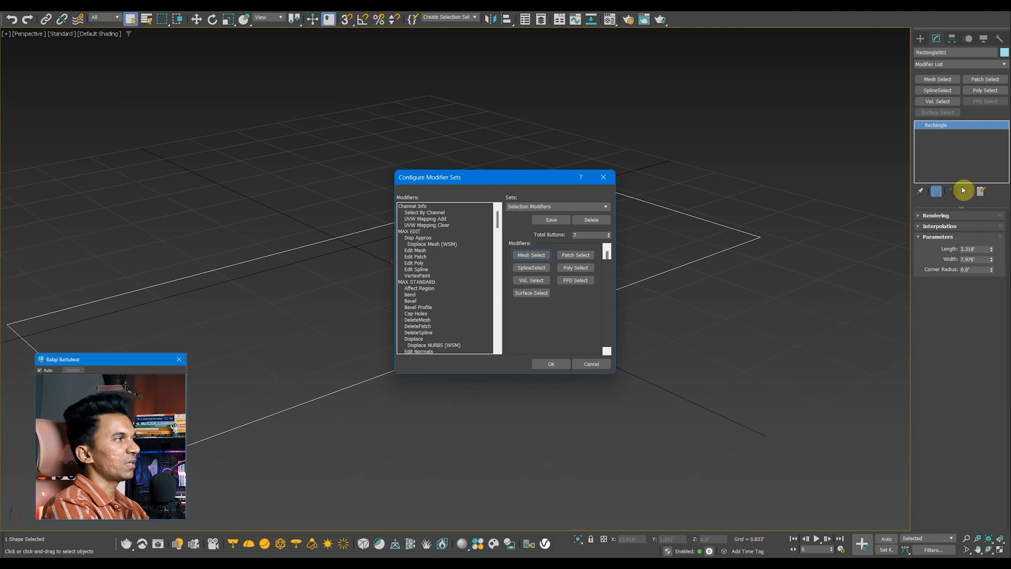
pyautogui.moveTo(506, 178); pyautogui.dragTo(662, 171)
# Replace the Vol. Select button in the modifier set with Edit Poly.
pyautogui.click(572, 269)
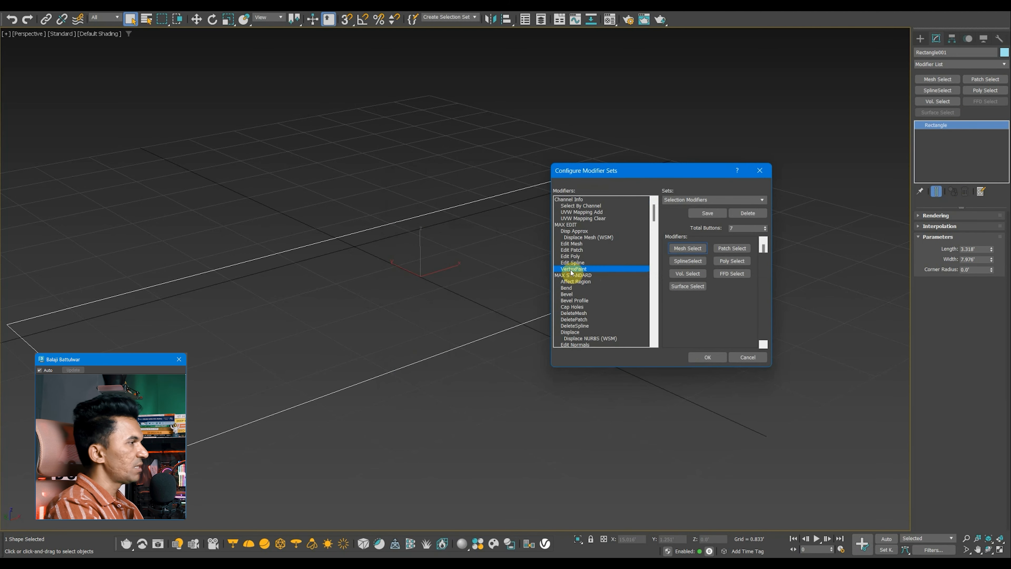
pyautogui.click(570, 256)
pyautogui.moveTo(570, 256); pyautogui.dragTo(688, 274)
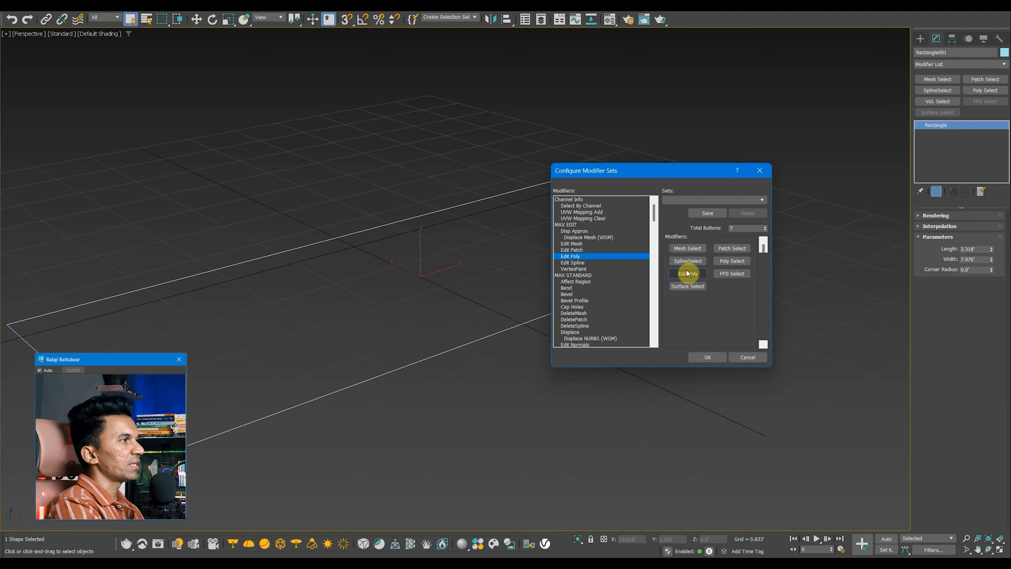
# Replace the Patch Select button in the modifier set with FFD 2x2x2.
pyautogui.click(587, 287)
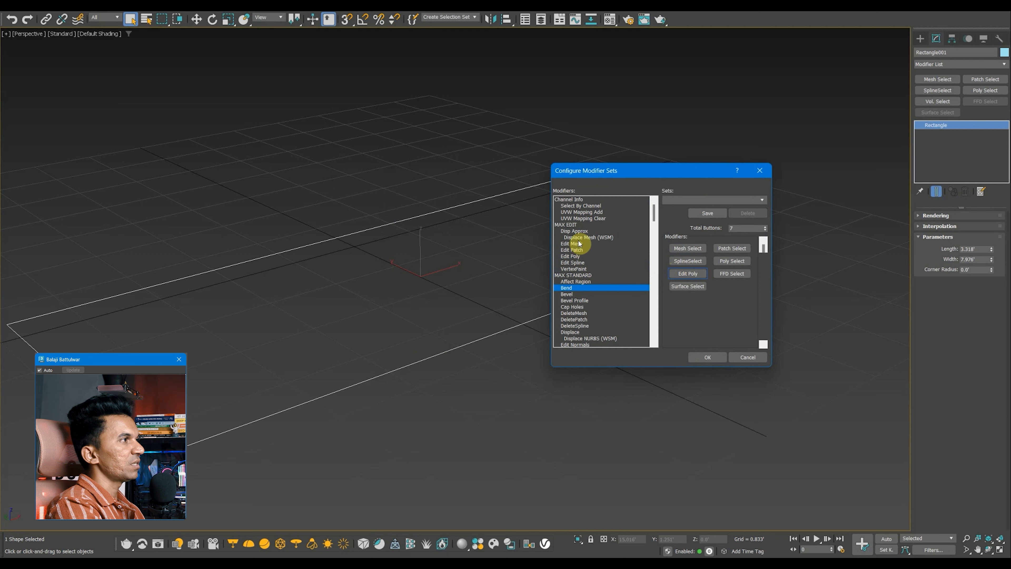
pyautogui.scroll(-1, 578, 310)
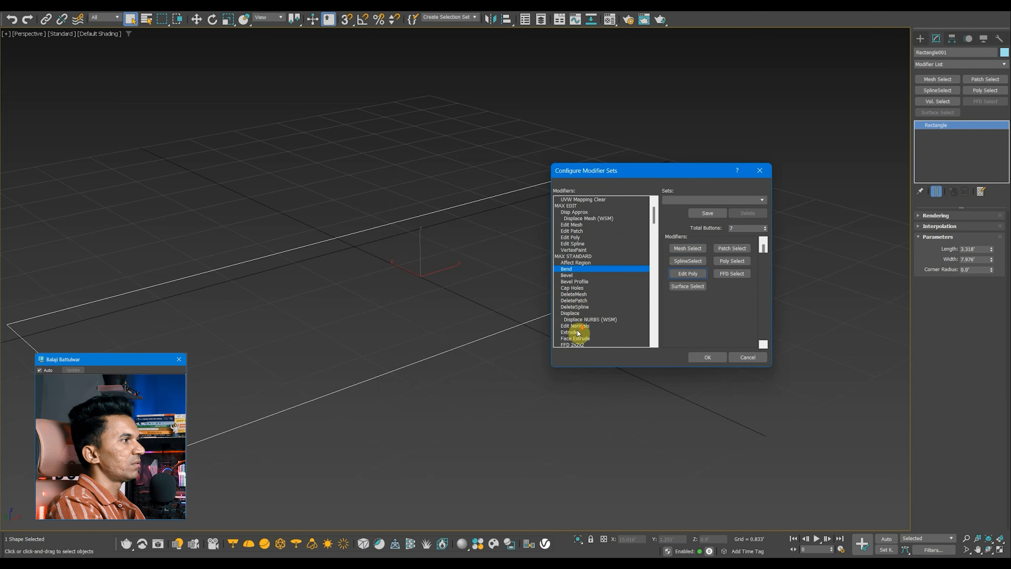
pyautogui.scroll(-2, 578, 333)
pyautogui.moveTo(574, 307); pyautogui.dragTo(730, 248)
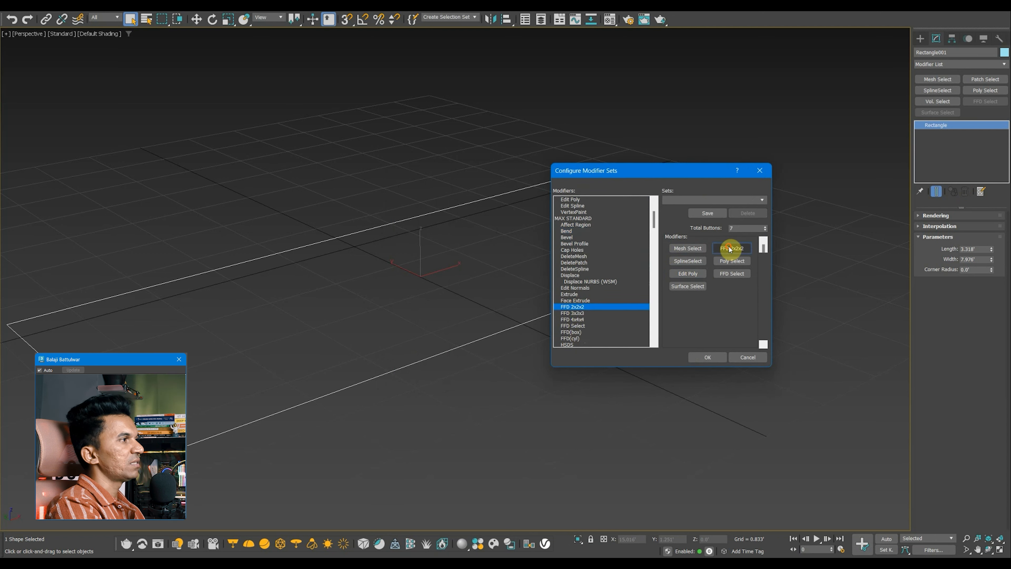
# Find the Sweep modifier among the available modifiers and put it in place of the Surface Select button.
pyautogui.scroll(-4, 590, 320)
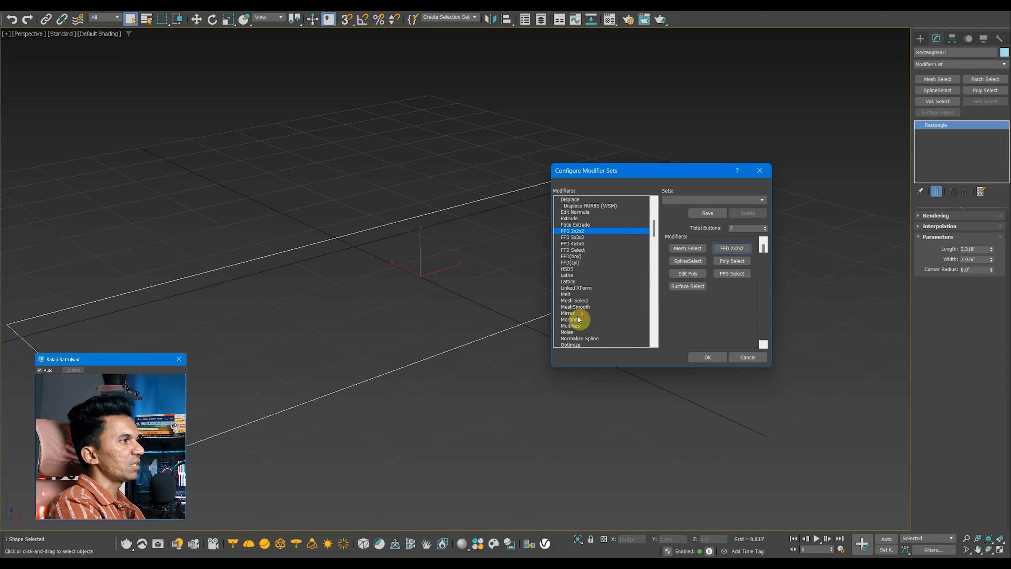
pyautogui.scroll(-6, 578, 320)
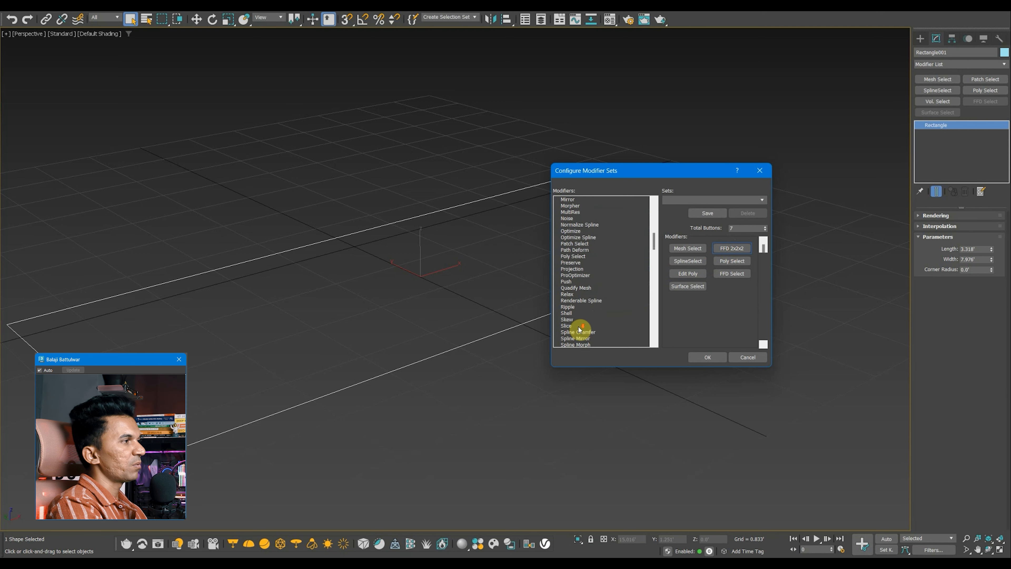
pyautogui.scroll(-1, 580, 329)
pyautogui.click(572, 294)
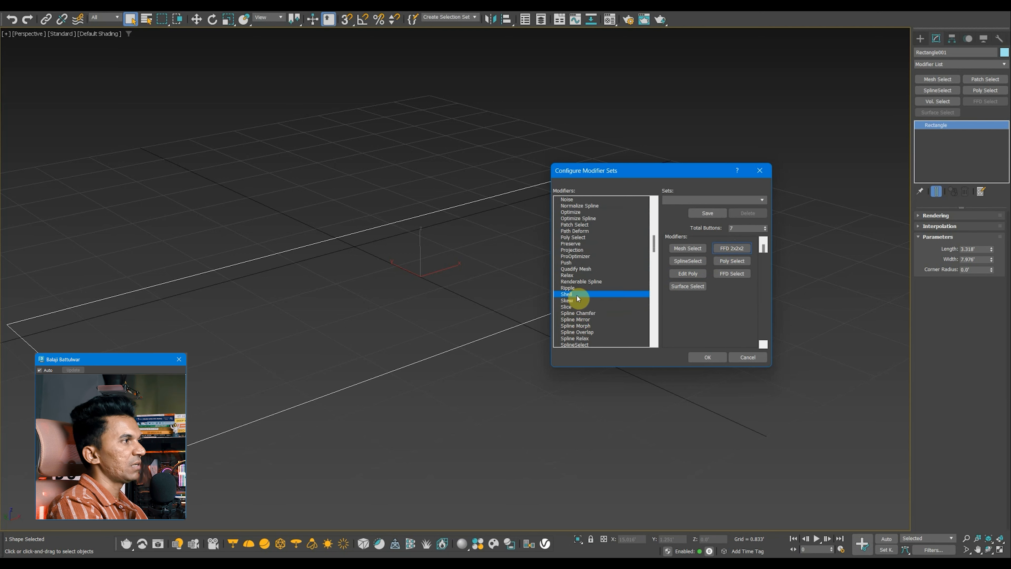
pyautogui.scroll(-2, 576, 293)
pyautogui.click(572, 262)
pyautogui.click(572, 269)
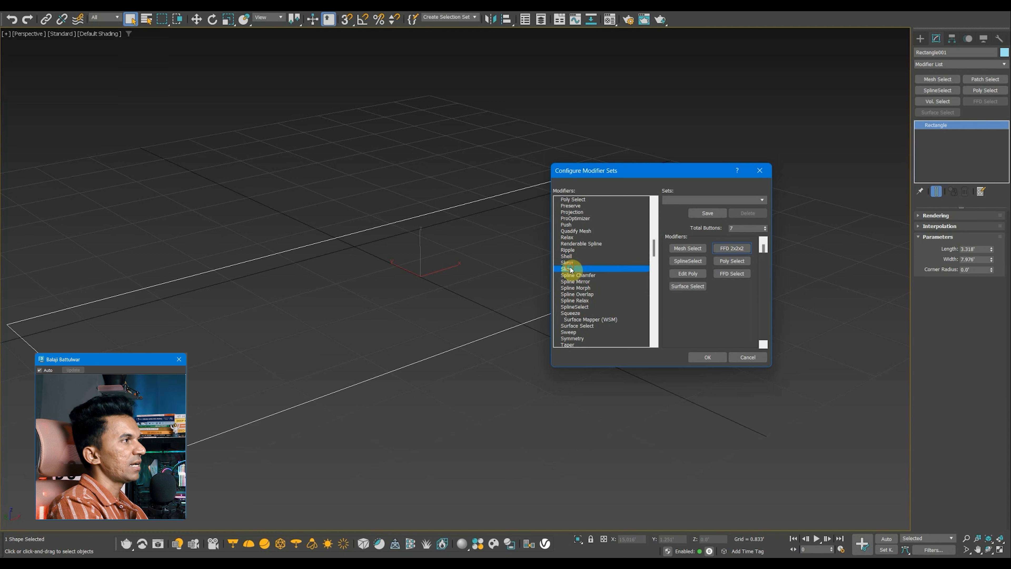
pyautogui.click(577, 231)
pyautogui.scroll(-3, 586, 257)
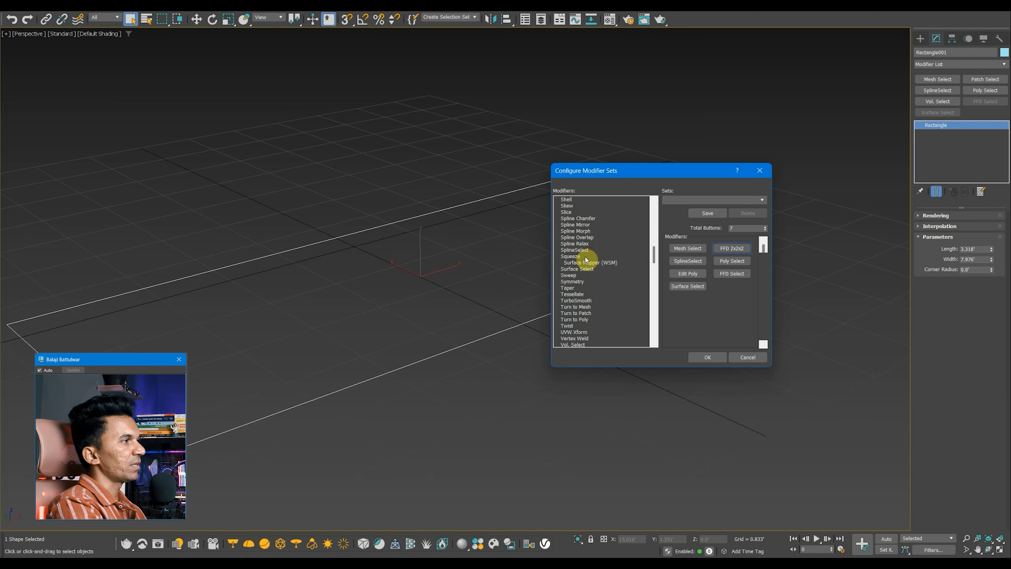
pyautogui.scroll(-8, 582, 294)
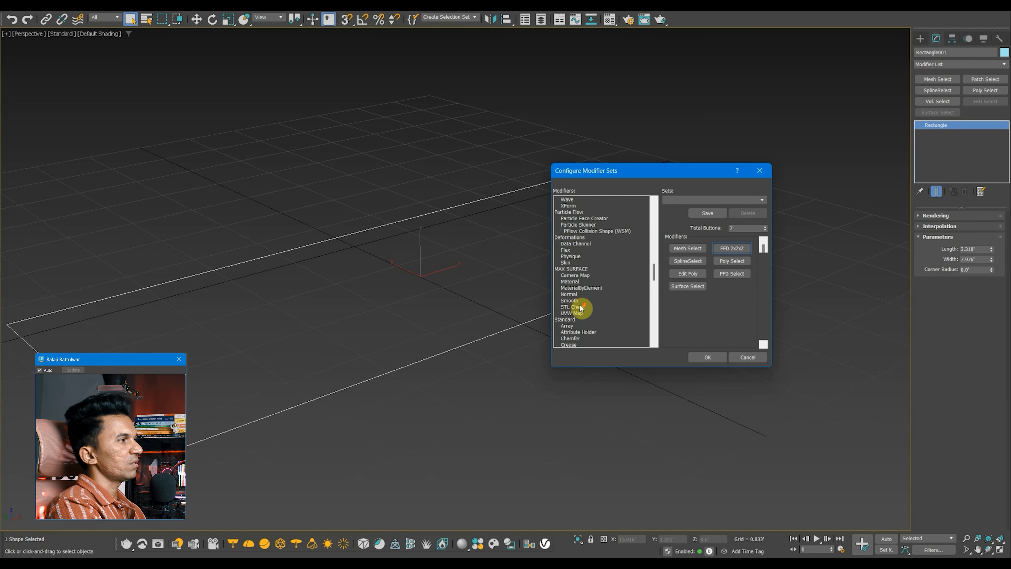
pyautogui.click(580, 306)
pyautogui.press('s')
pyautogui.press('s')
pyautogui.press('s')
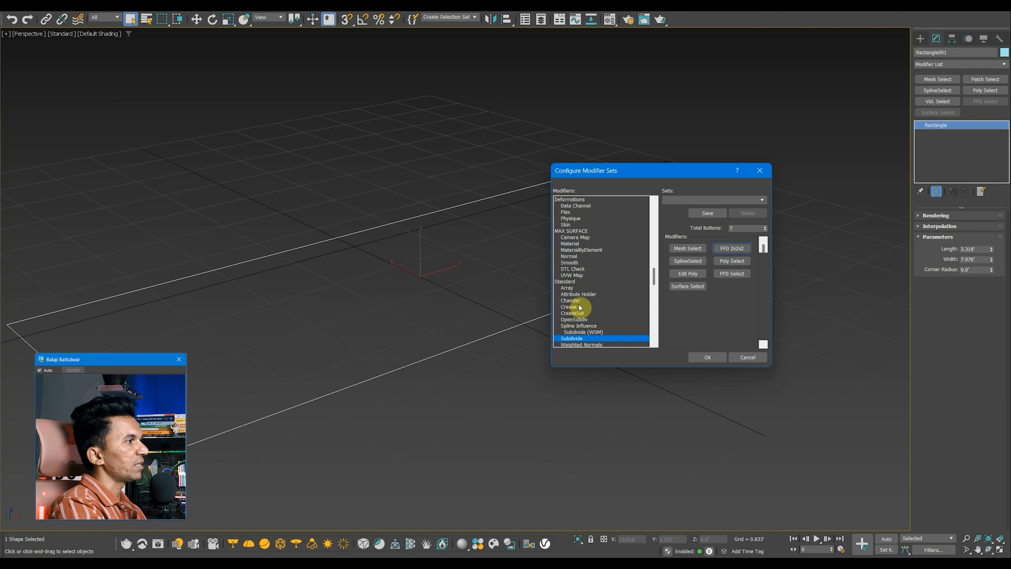
pyautogui.press('s')
pyautogui.press('s')
pyautogui.press('s')
pyautogui.press('s')
pyautogui.press('s')
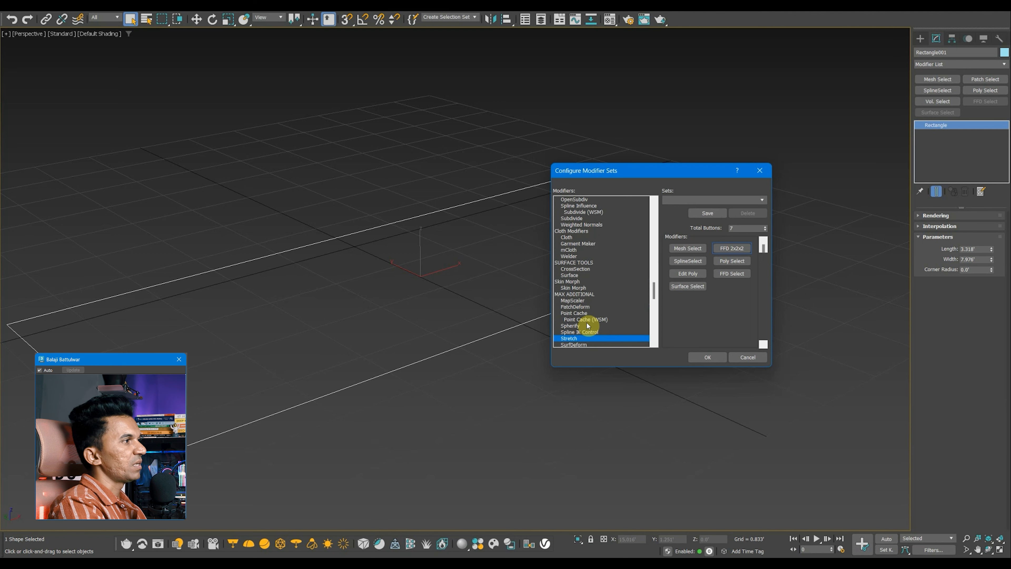
pyautogui.press('s')
pyautogui.press('s')
pyautogui.press('s')
pyautogui.press('s')
pyautogui.press('s')
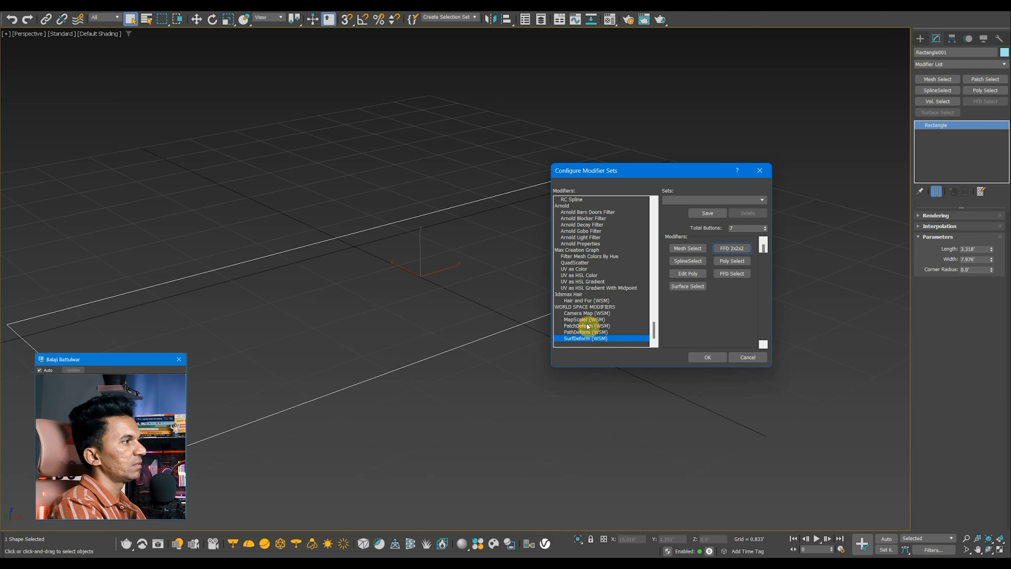
pyautogui.press('s')
pyautogui.press('s')
pyautogui.press('s')
pyautogui.press('s')
pyautogui.press('s')
pyautogui.press('s')
pyautogui.press('s')
pyautogui.press('s')
pyautogui.press('s')
pyautogui.press('s')
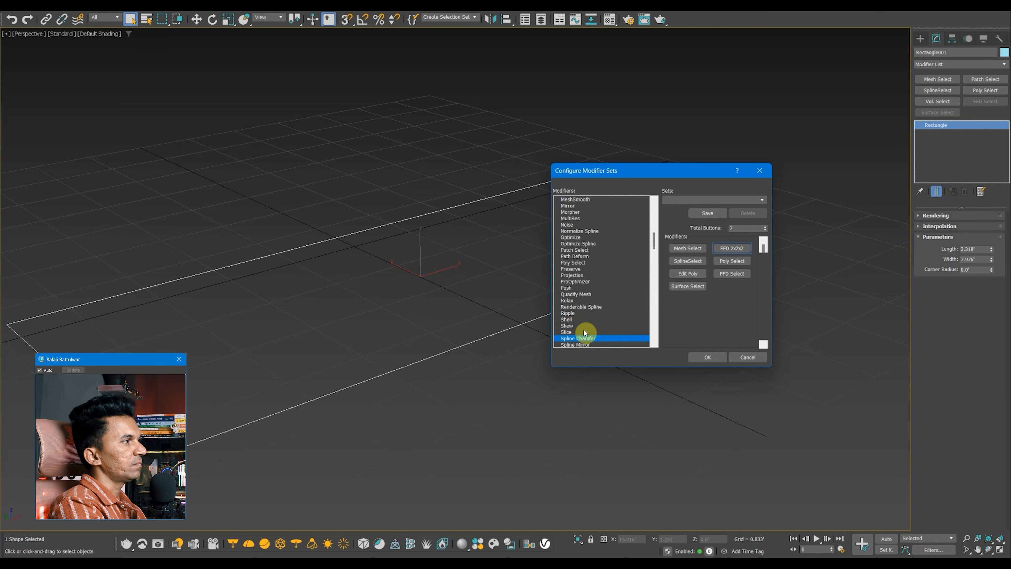
pyautogui.press('s')
pyautogui.press('s')
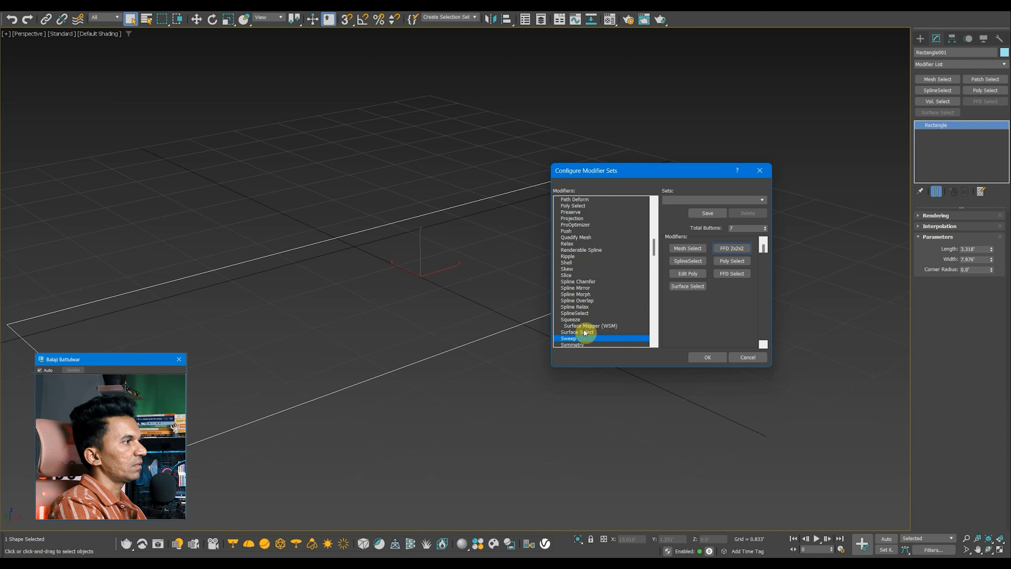
pyautogui.moveTo(573, 339); pyautogui.dragTo(688, 286)
# Replace the FFD Select button with UVW Map and accept the modifier set configuration.
pyautogui.click(577, 326)
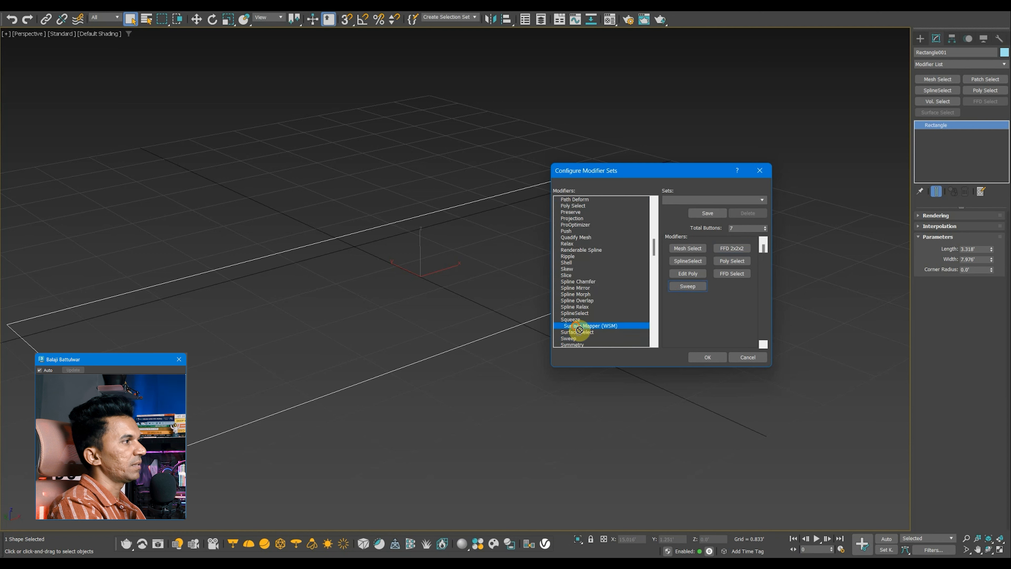
pyautogui.press('u')
pyautogui.press('u')
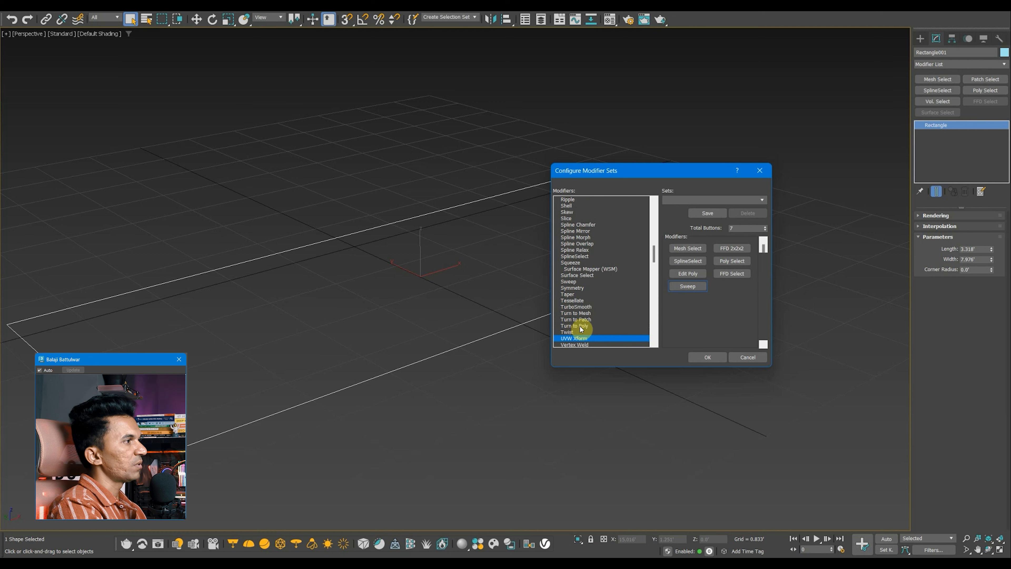
pyautogui.moveTo(583, 340); pyautogui.dragTo(742, 277)
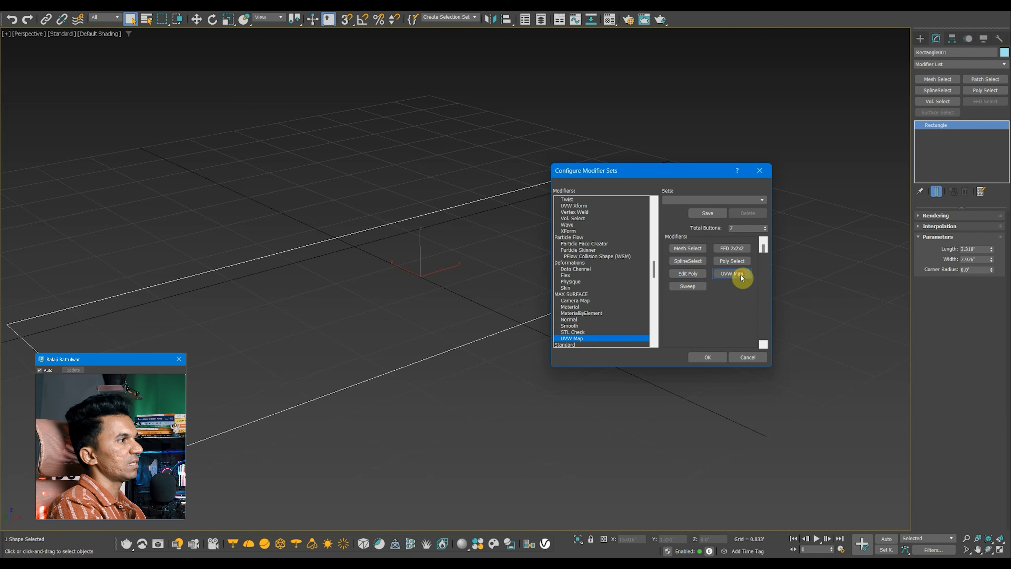
pyautogui.click(712, 356)
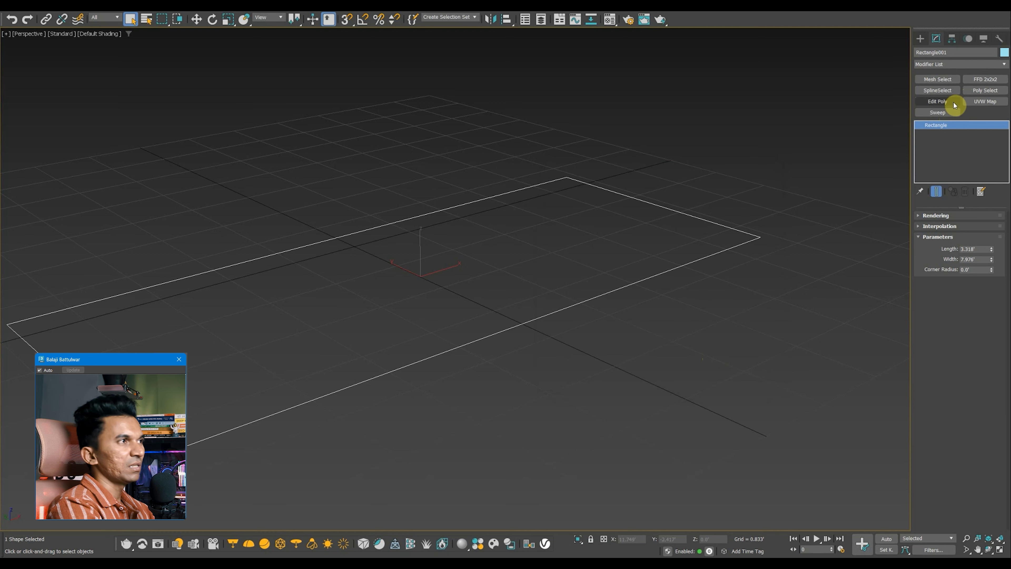
# Apply the Sweep modifier to the rectangle from the customized modifier set.
pyautogui.click(937, 113)
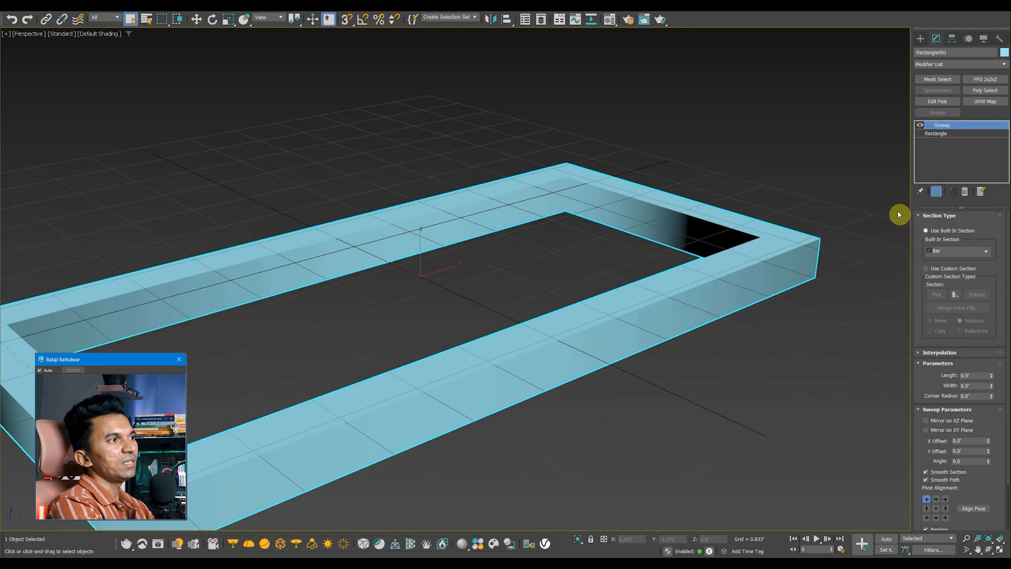
# Widen the command panel to two columns, then return it to a single column.
pyautogui.moveTo(910, 213); pyautogui.dragTo(768, 218)
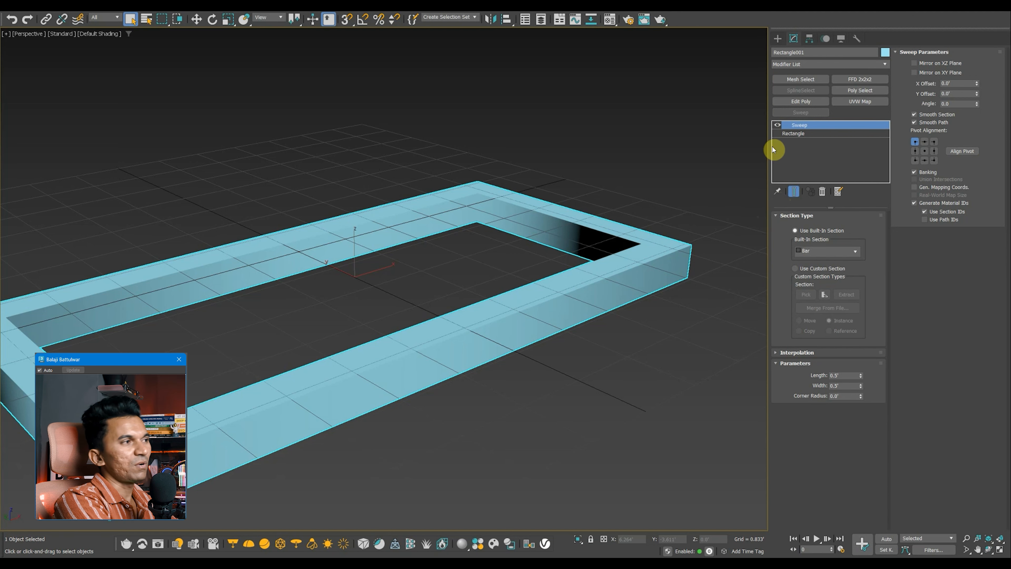
pyautogui.moveTo(770, 228); pyautogui.dragTo(998, 226)
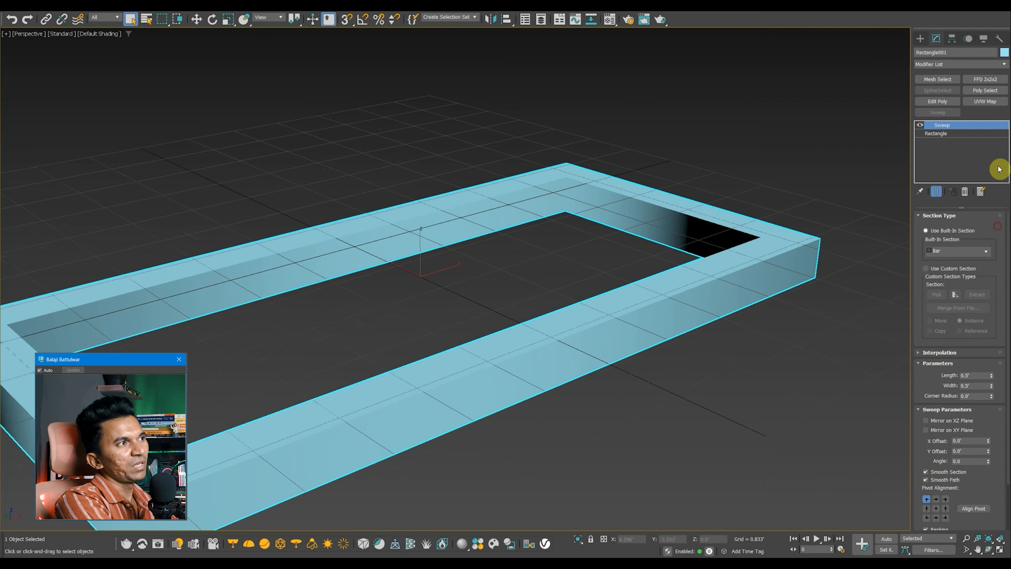